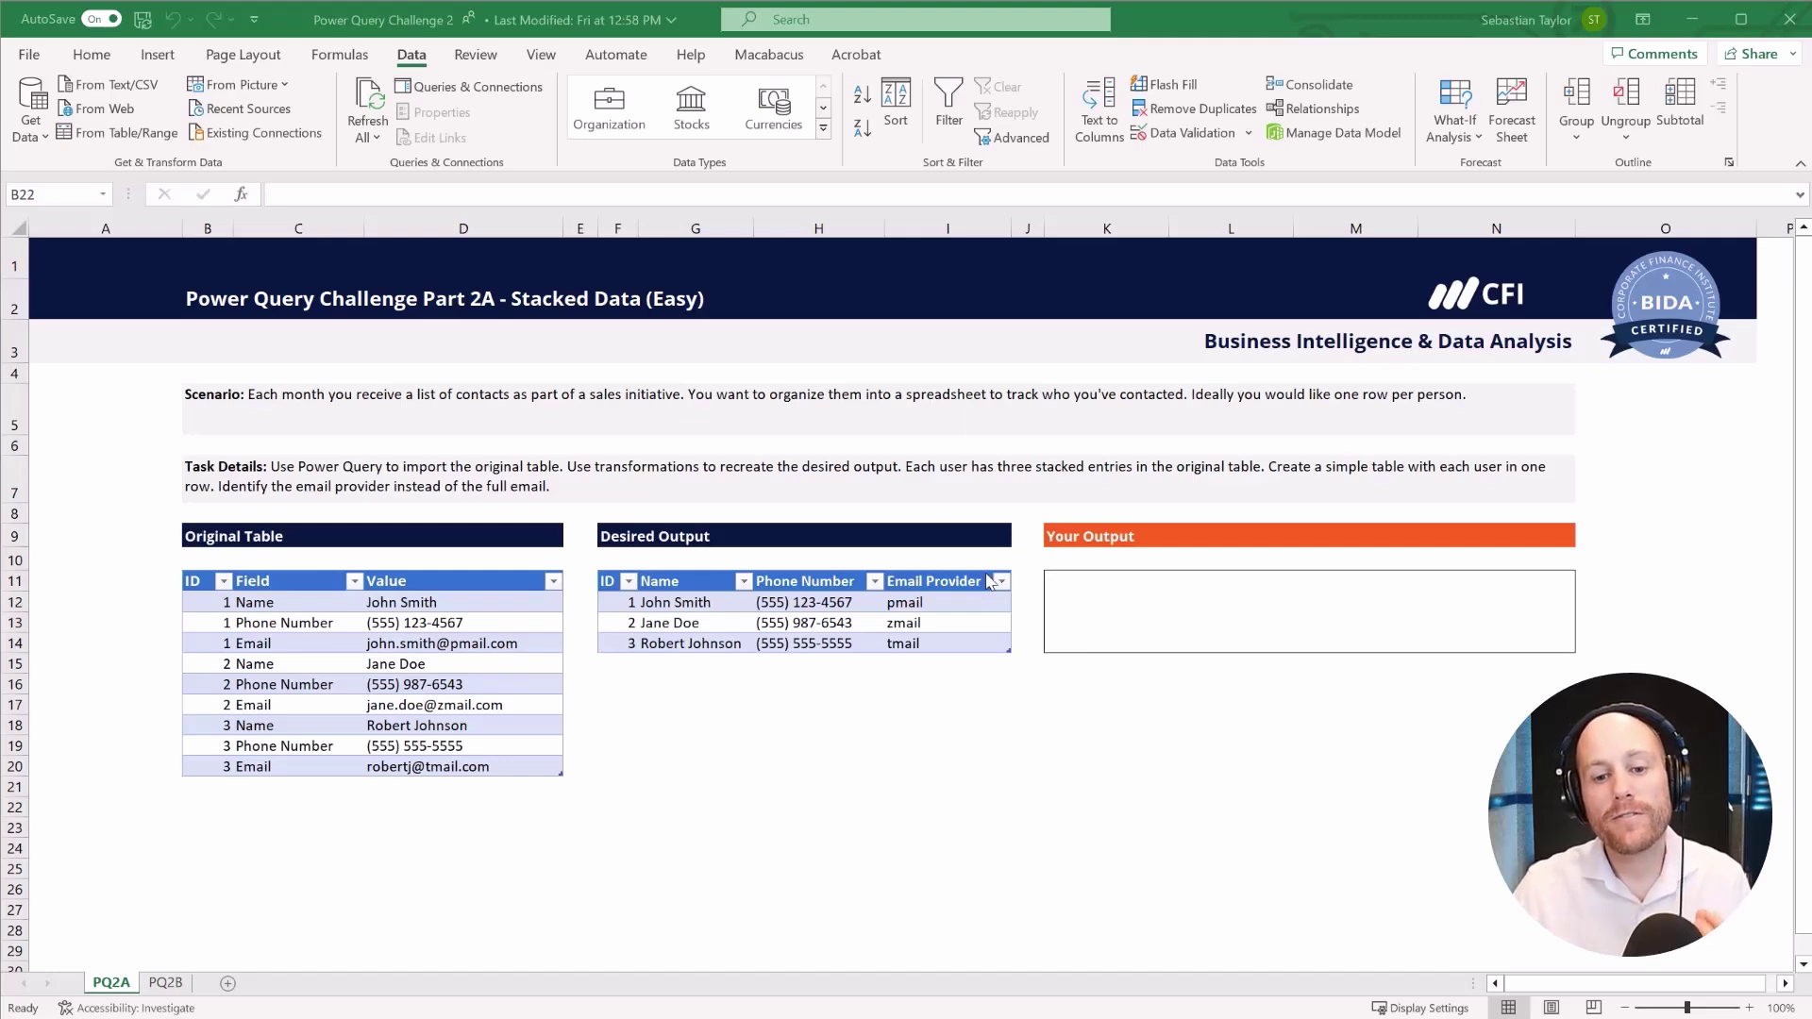
- Look over the harder challenge on the PQ2B sheet and return to the PQ2A sheet
left_click(167, 984)
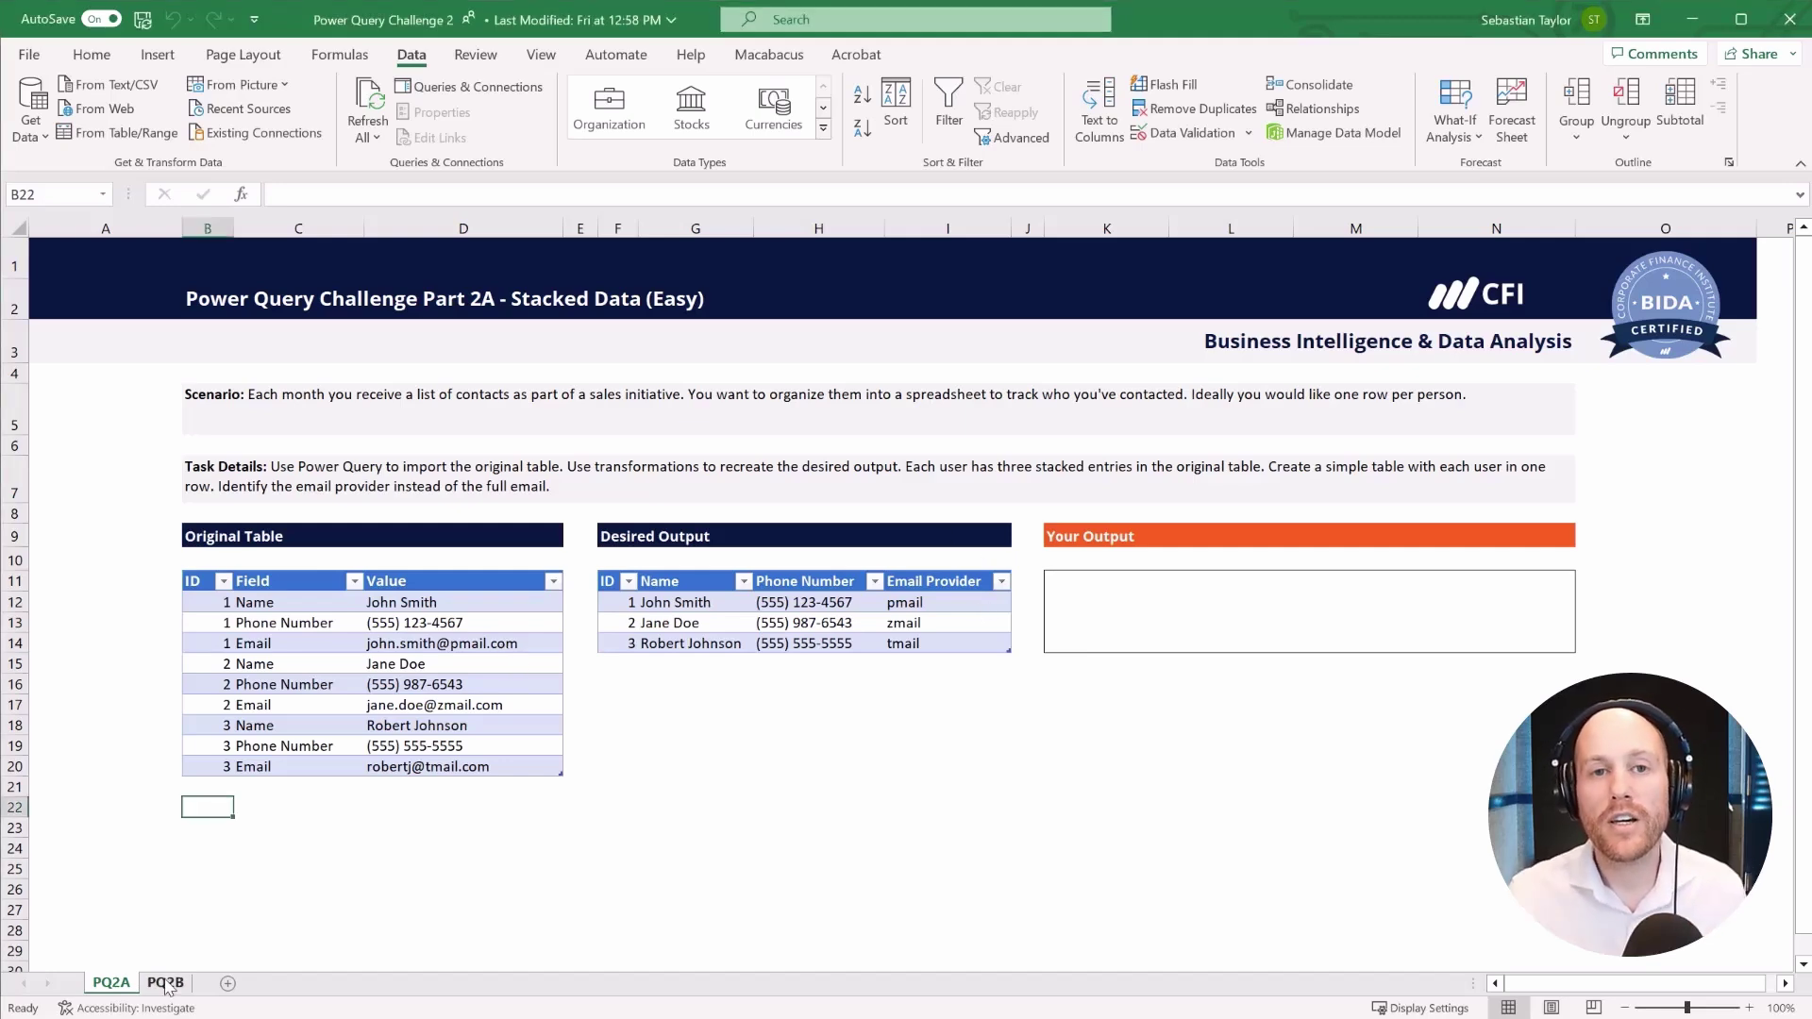
left_click(167, 984)
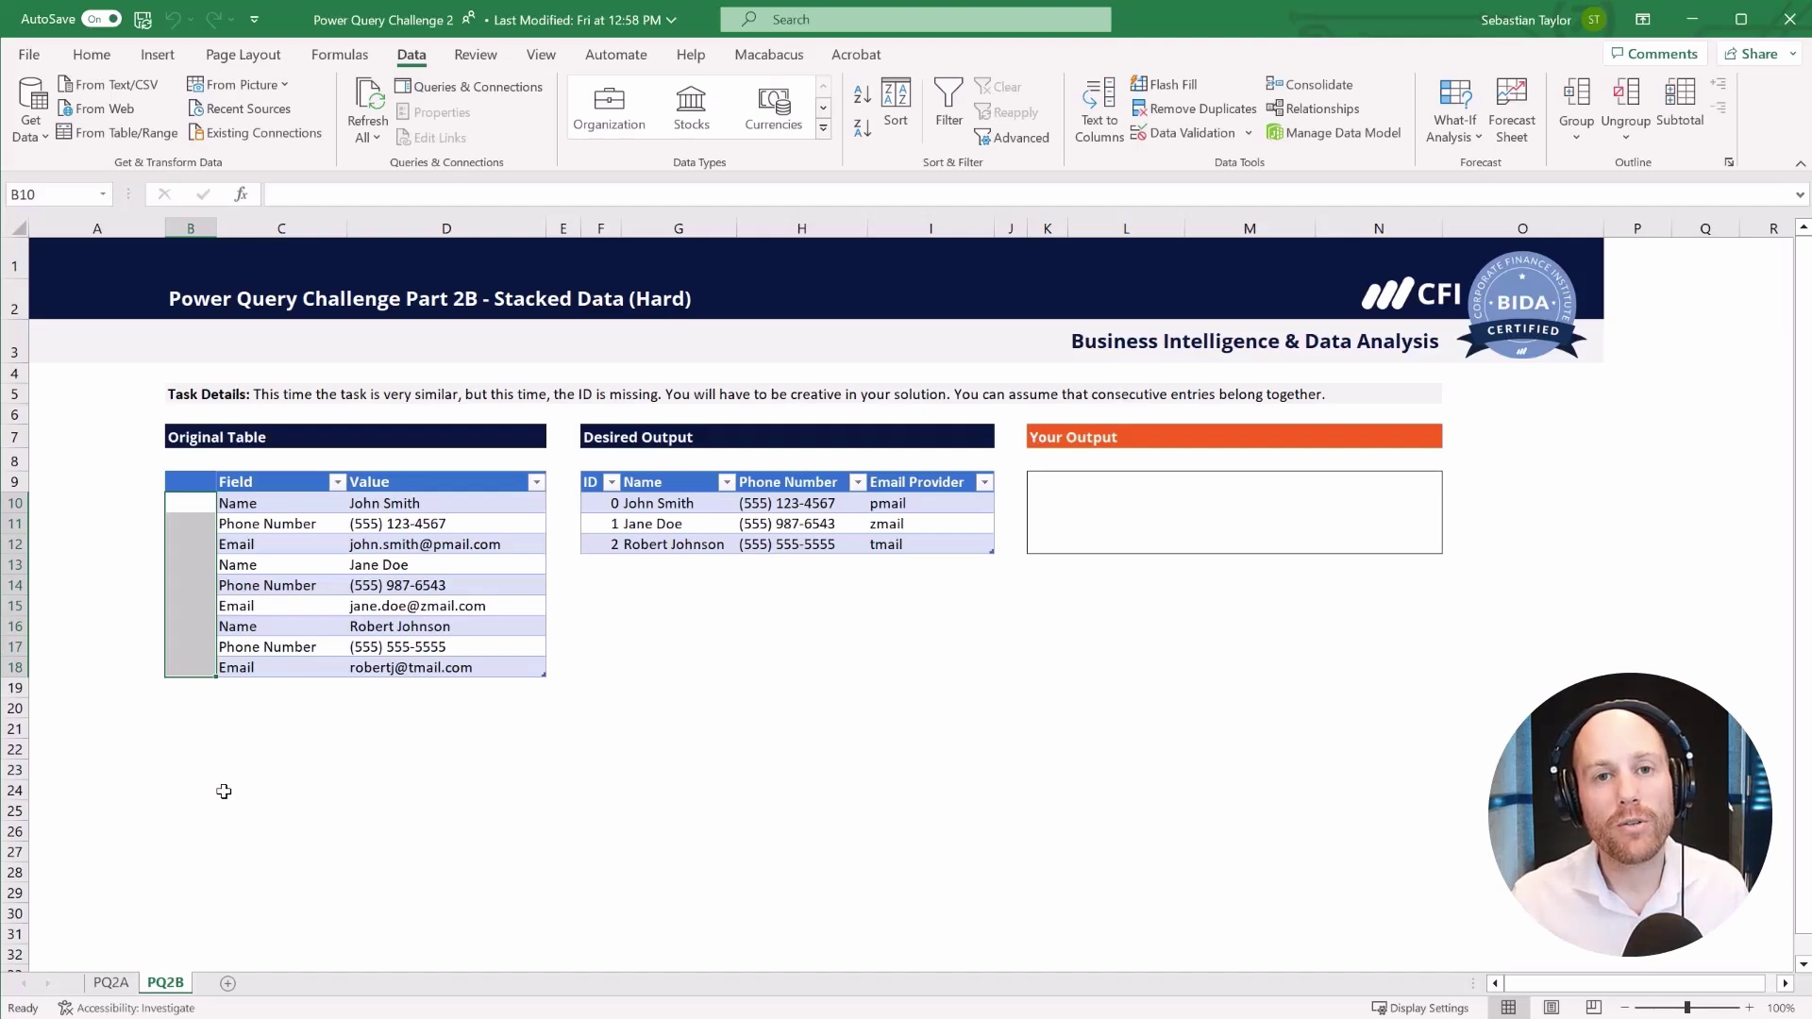
left_click(112, 983)
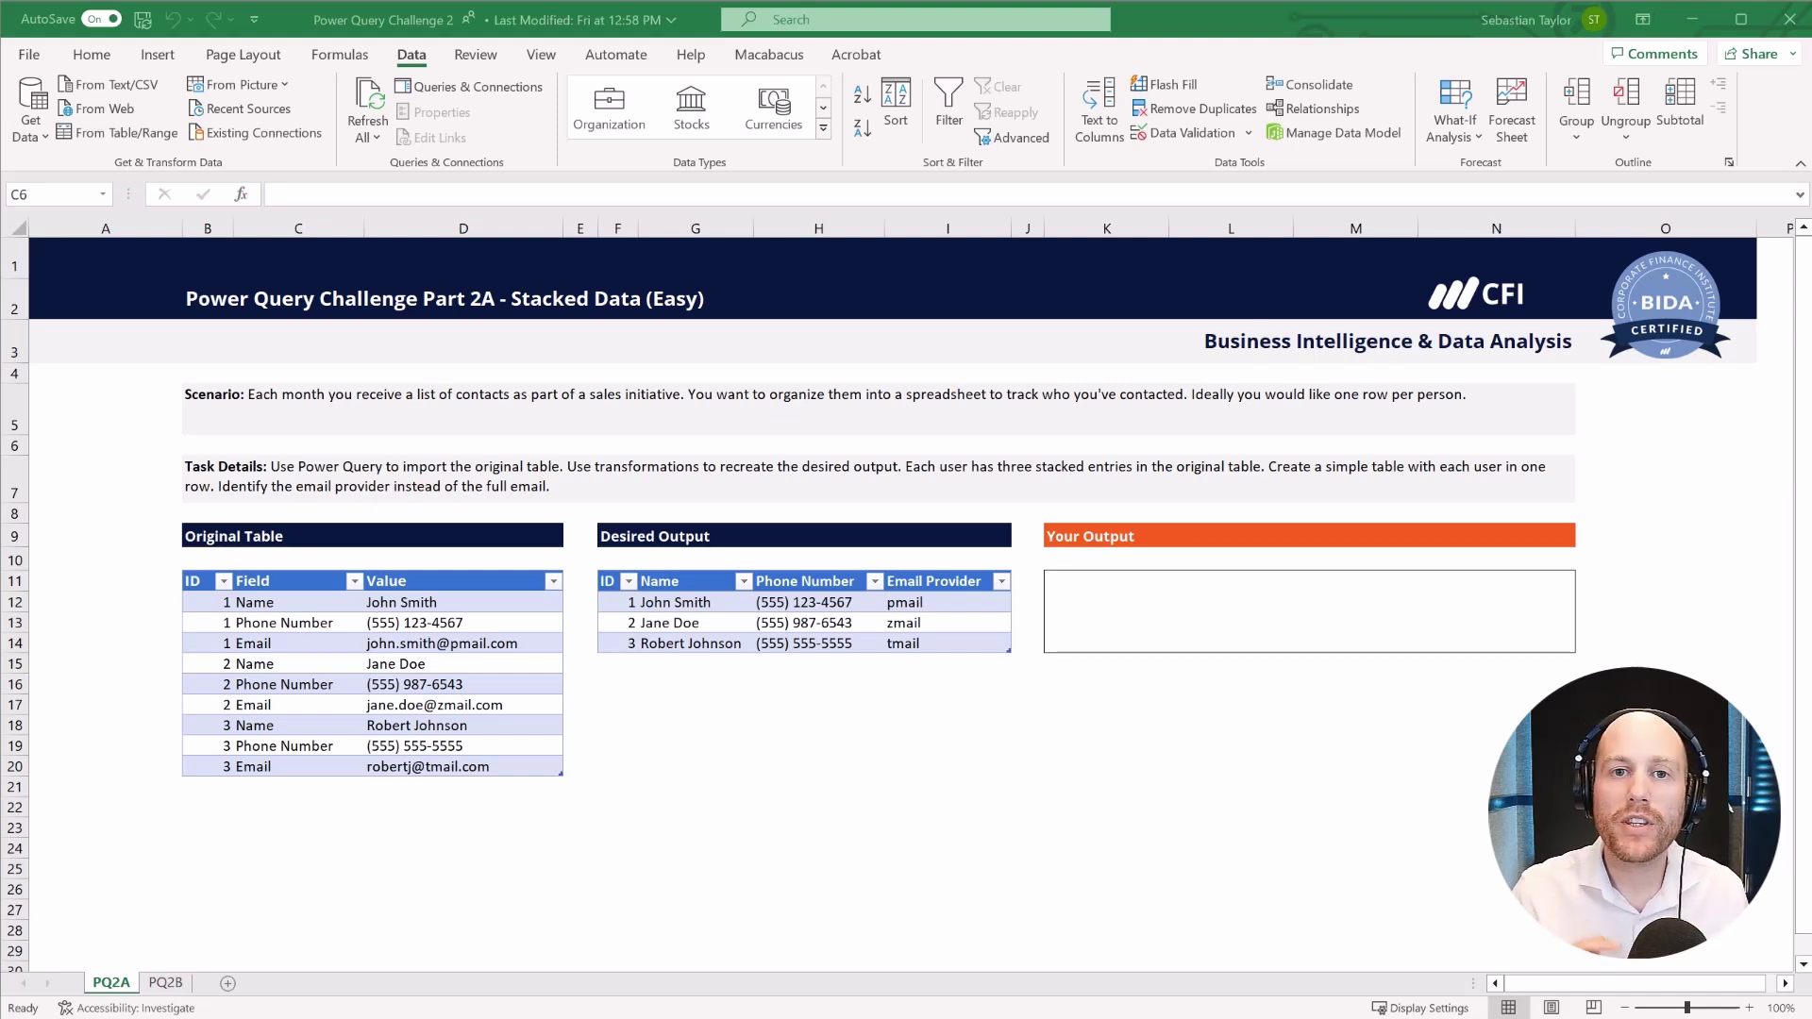
- Load the Original Table on PQ2A into the Power Query Editor and rename its query "2a - answer"
left_click(421, 664)
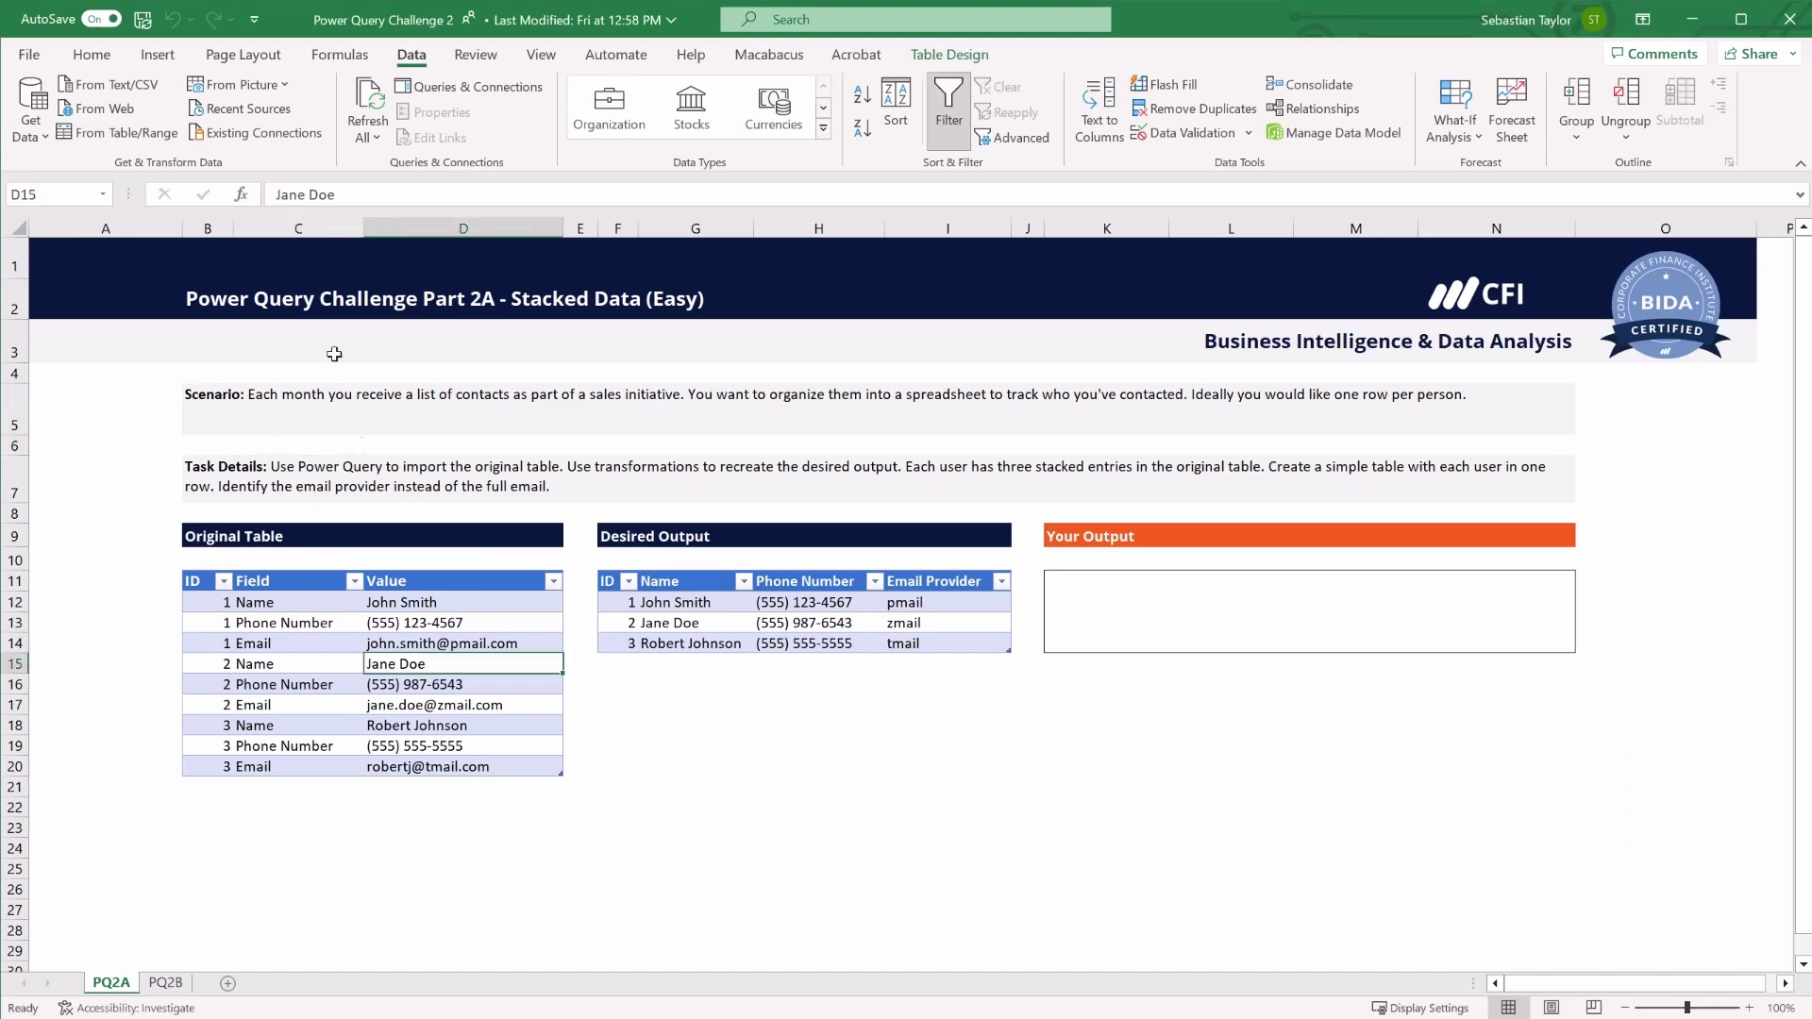
left_click(145, 133)
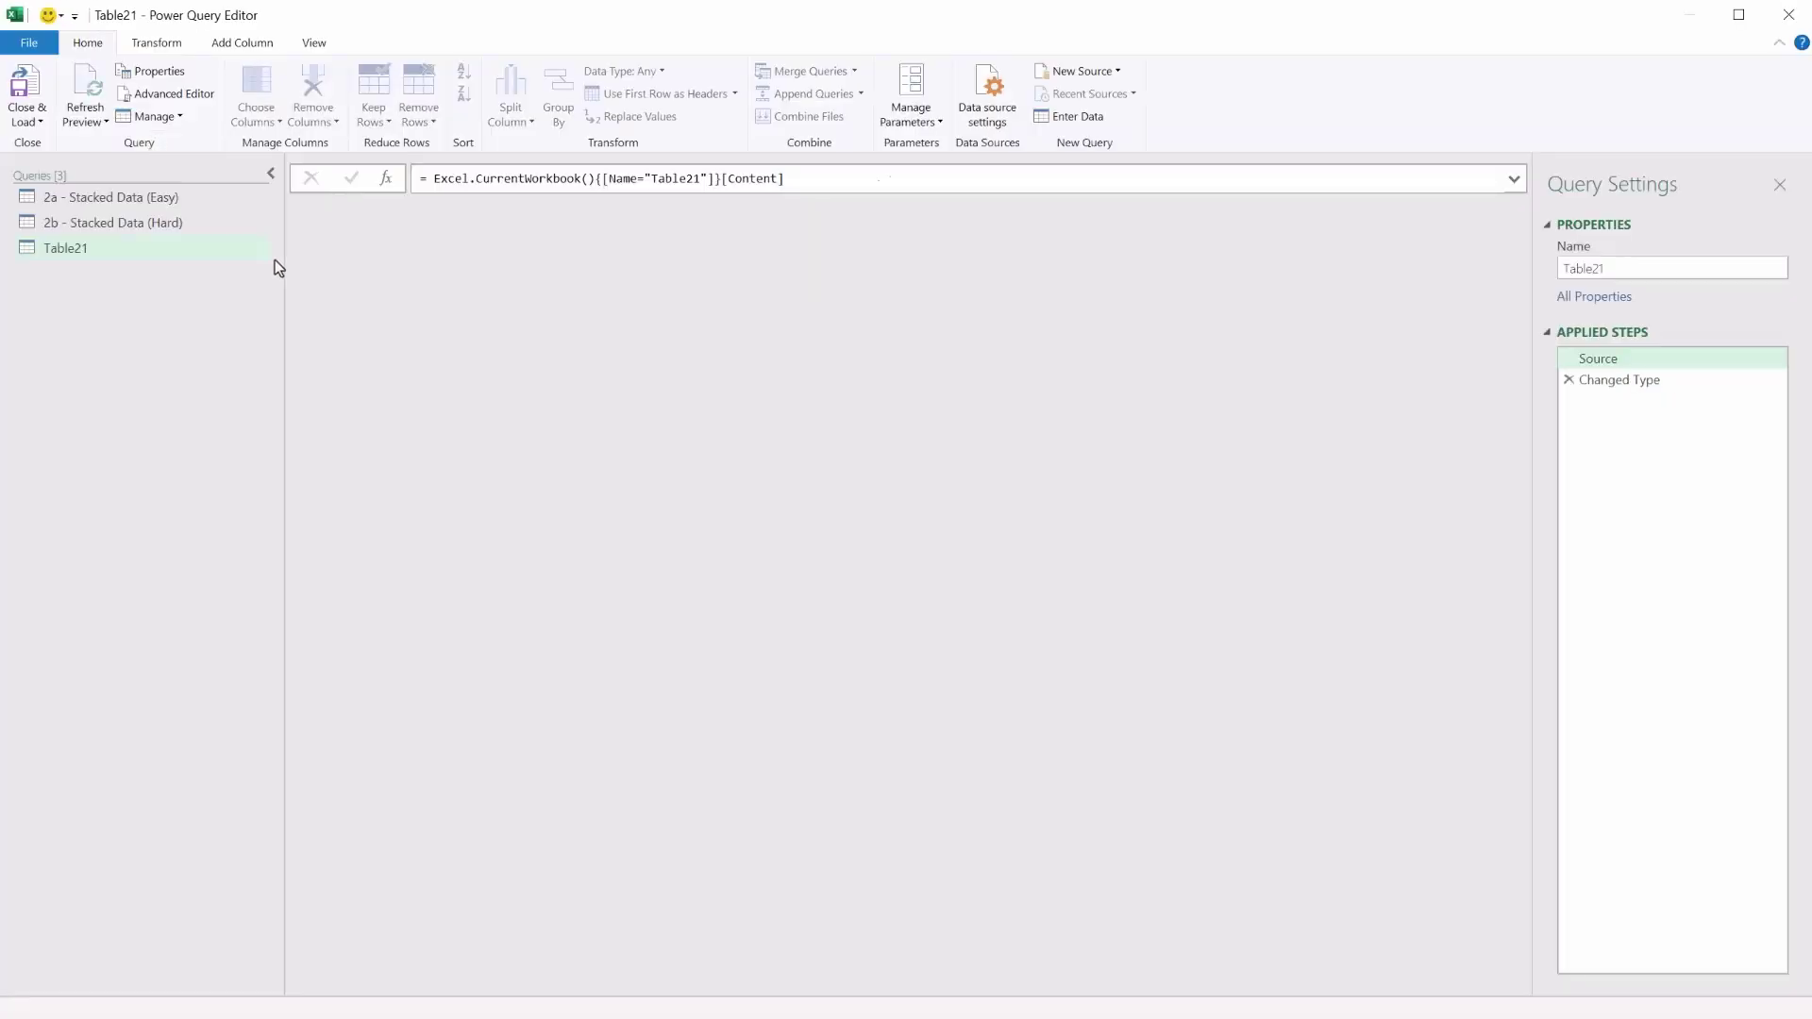
double_click(214, 246)
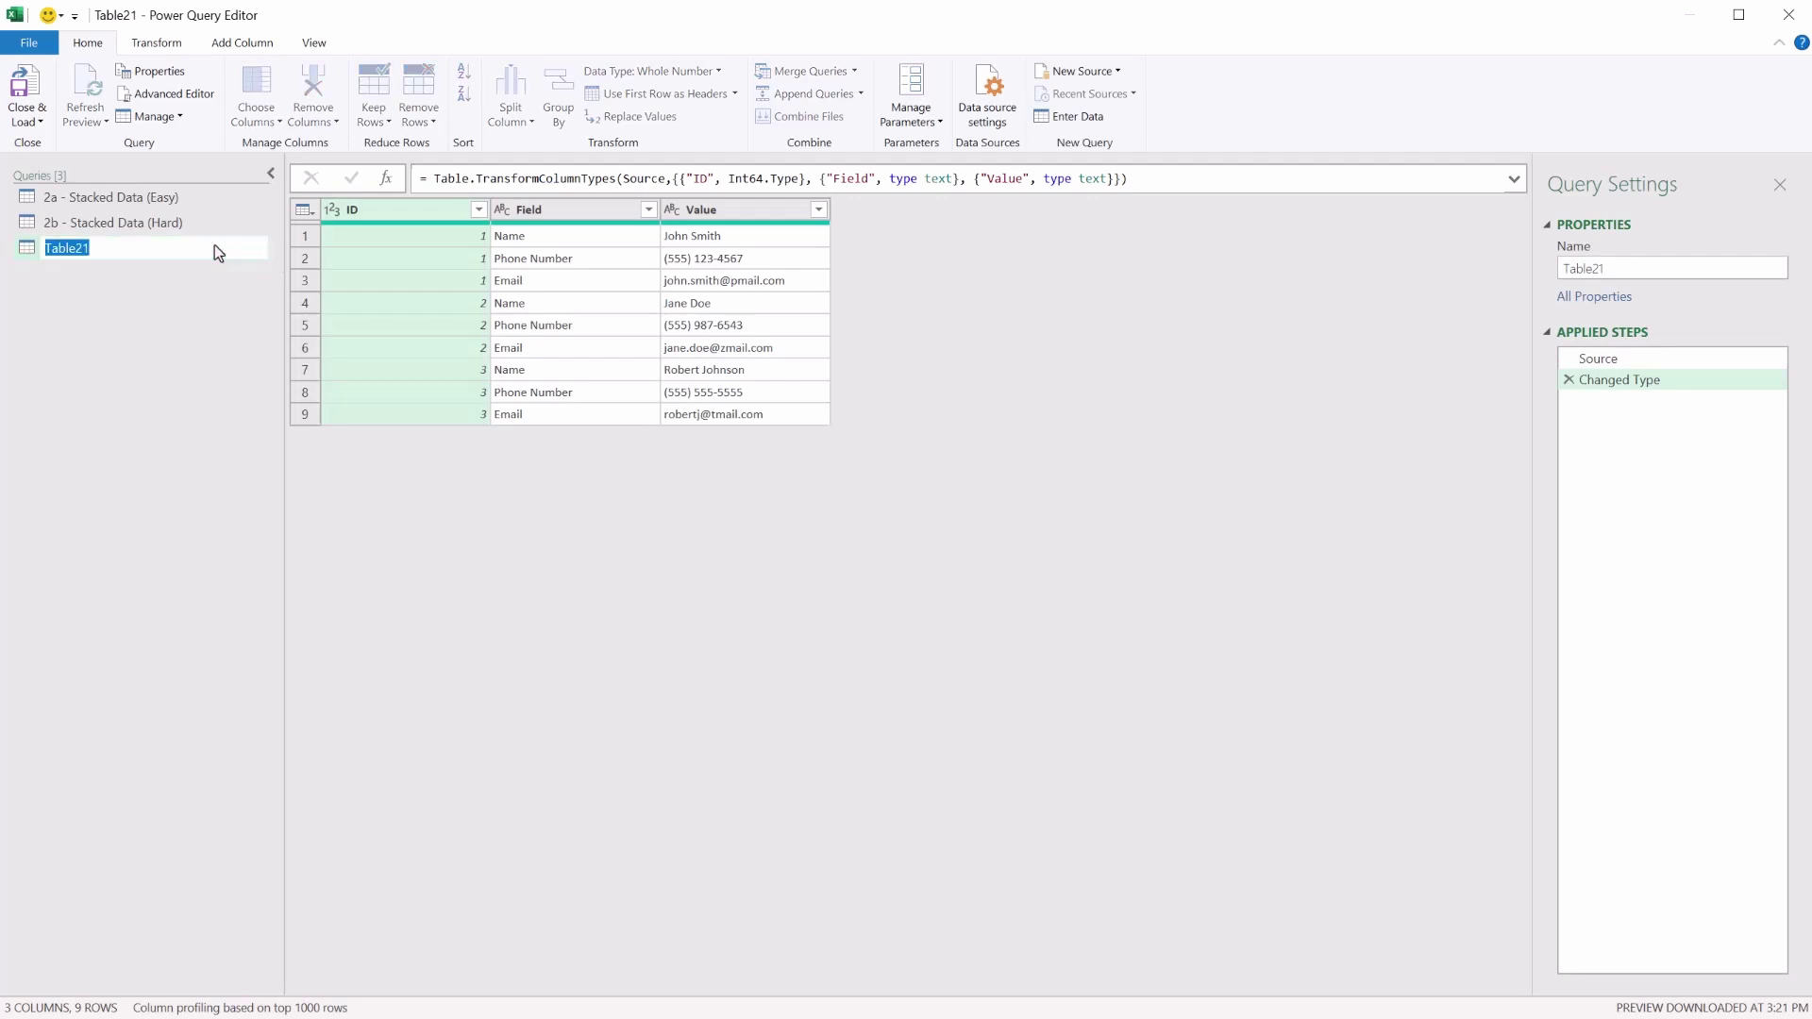
type("2a - answer")
key("Return")
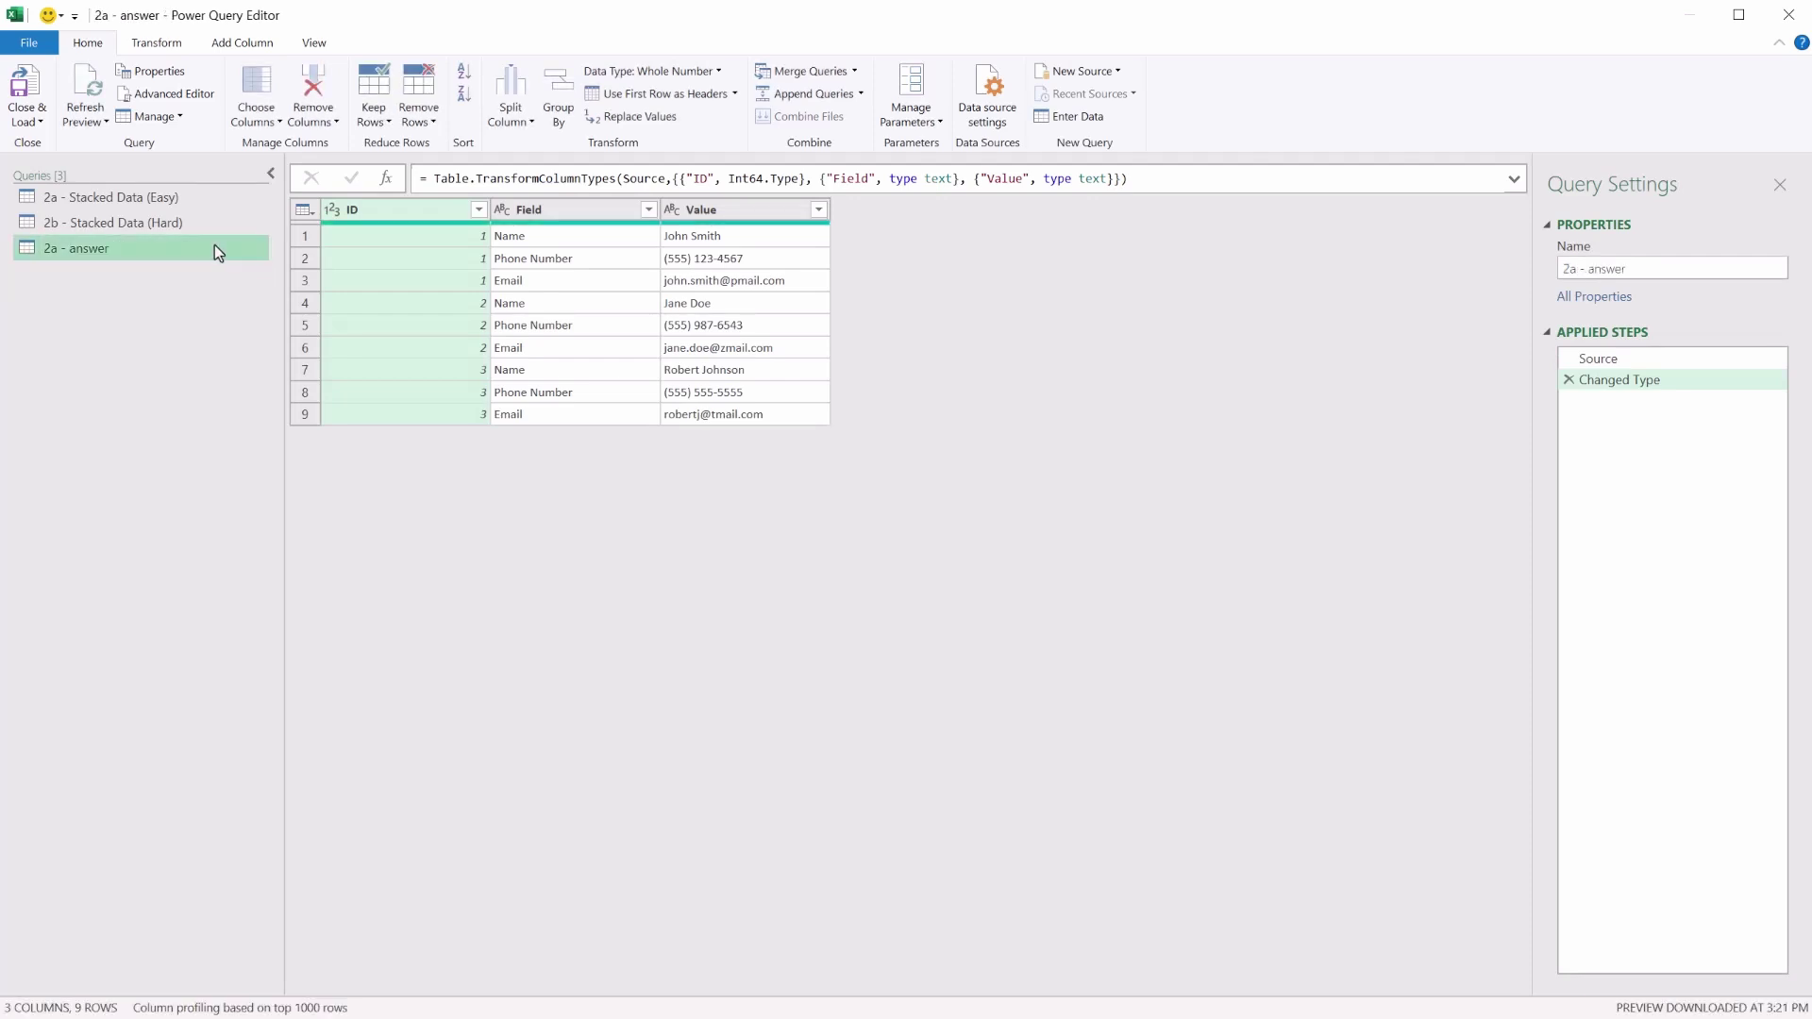
- Pivot the Field column using Value as the values column, with the aggregate function set to Don't Aggregate
left_click(580, 212)
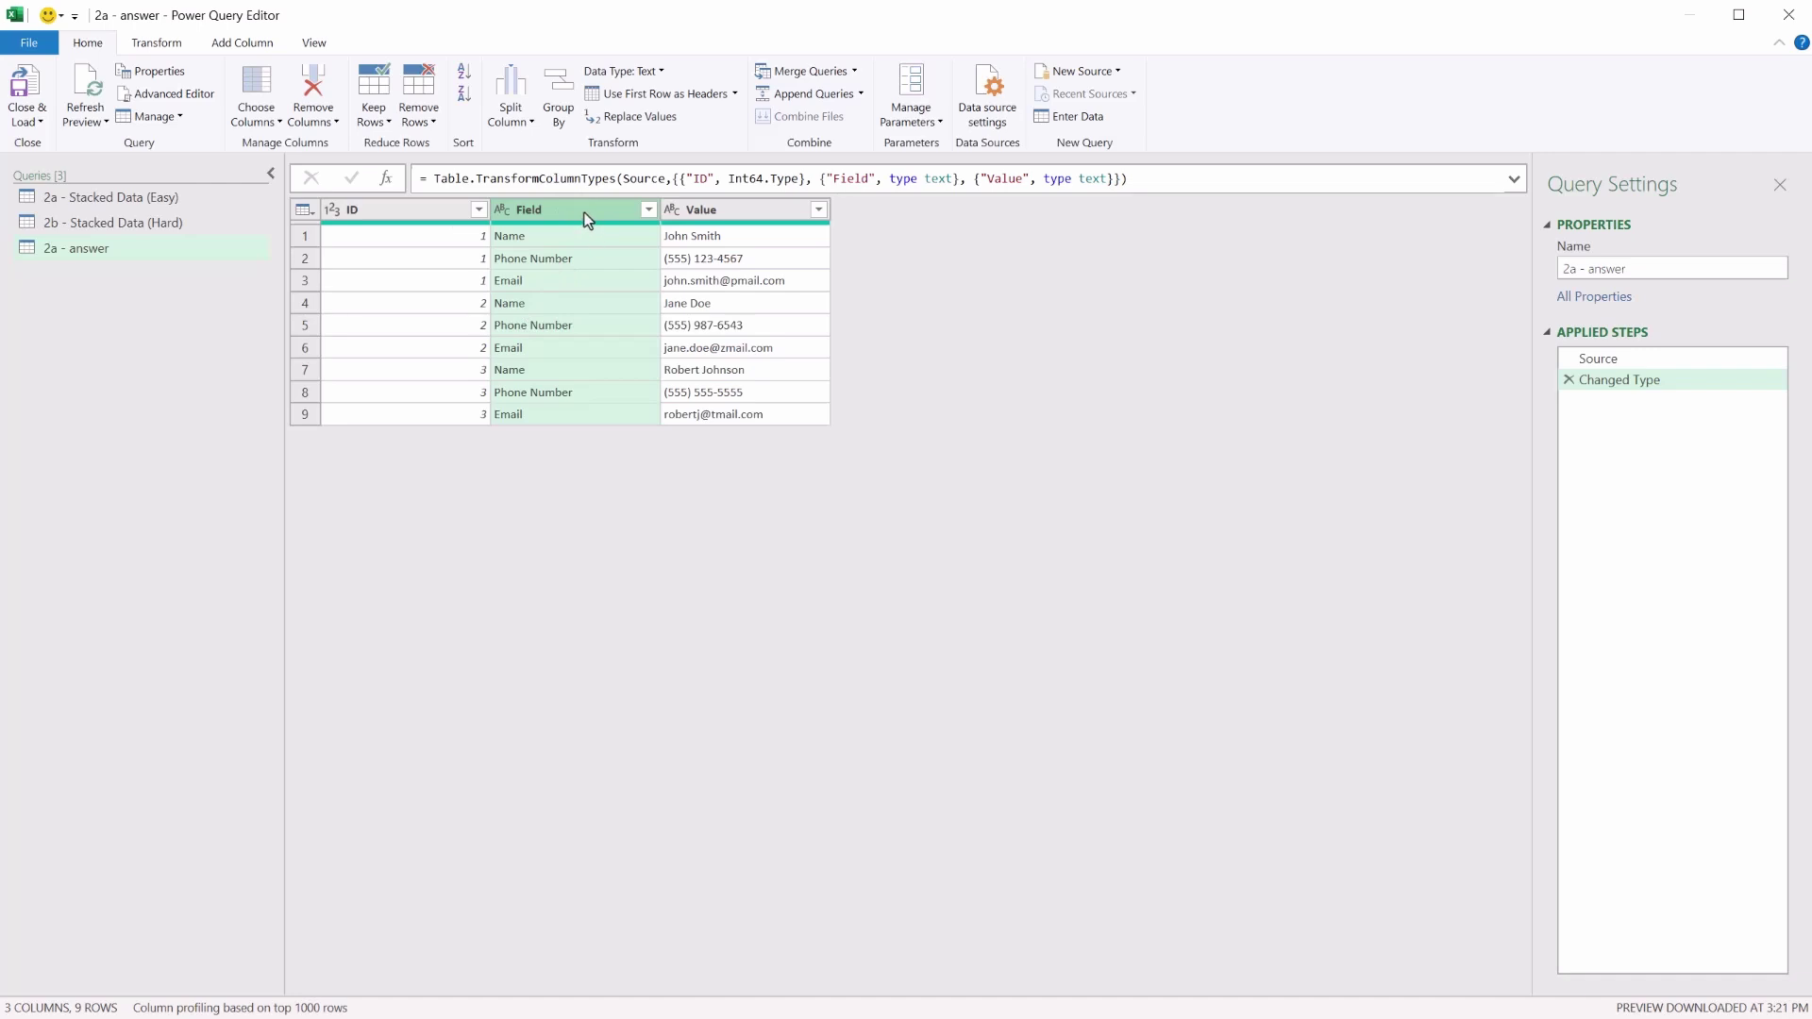
left_click(140, 45)
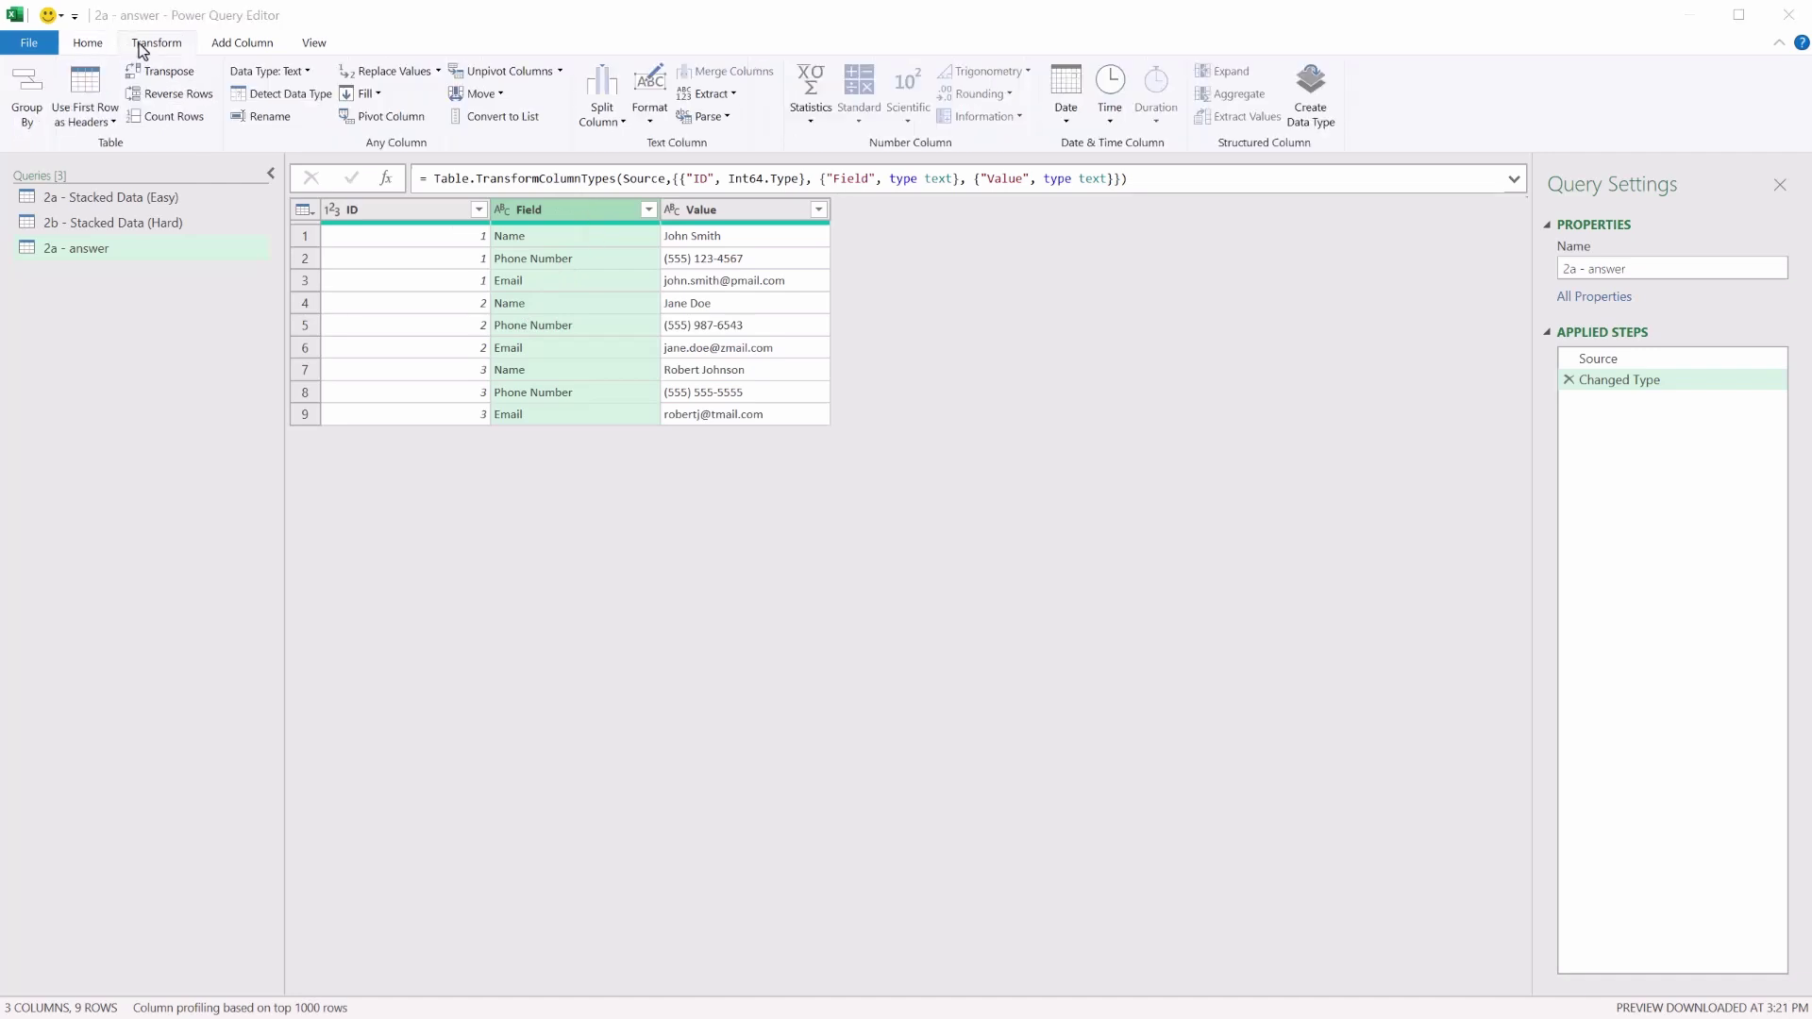
left_click(409, 119)
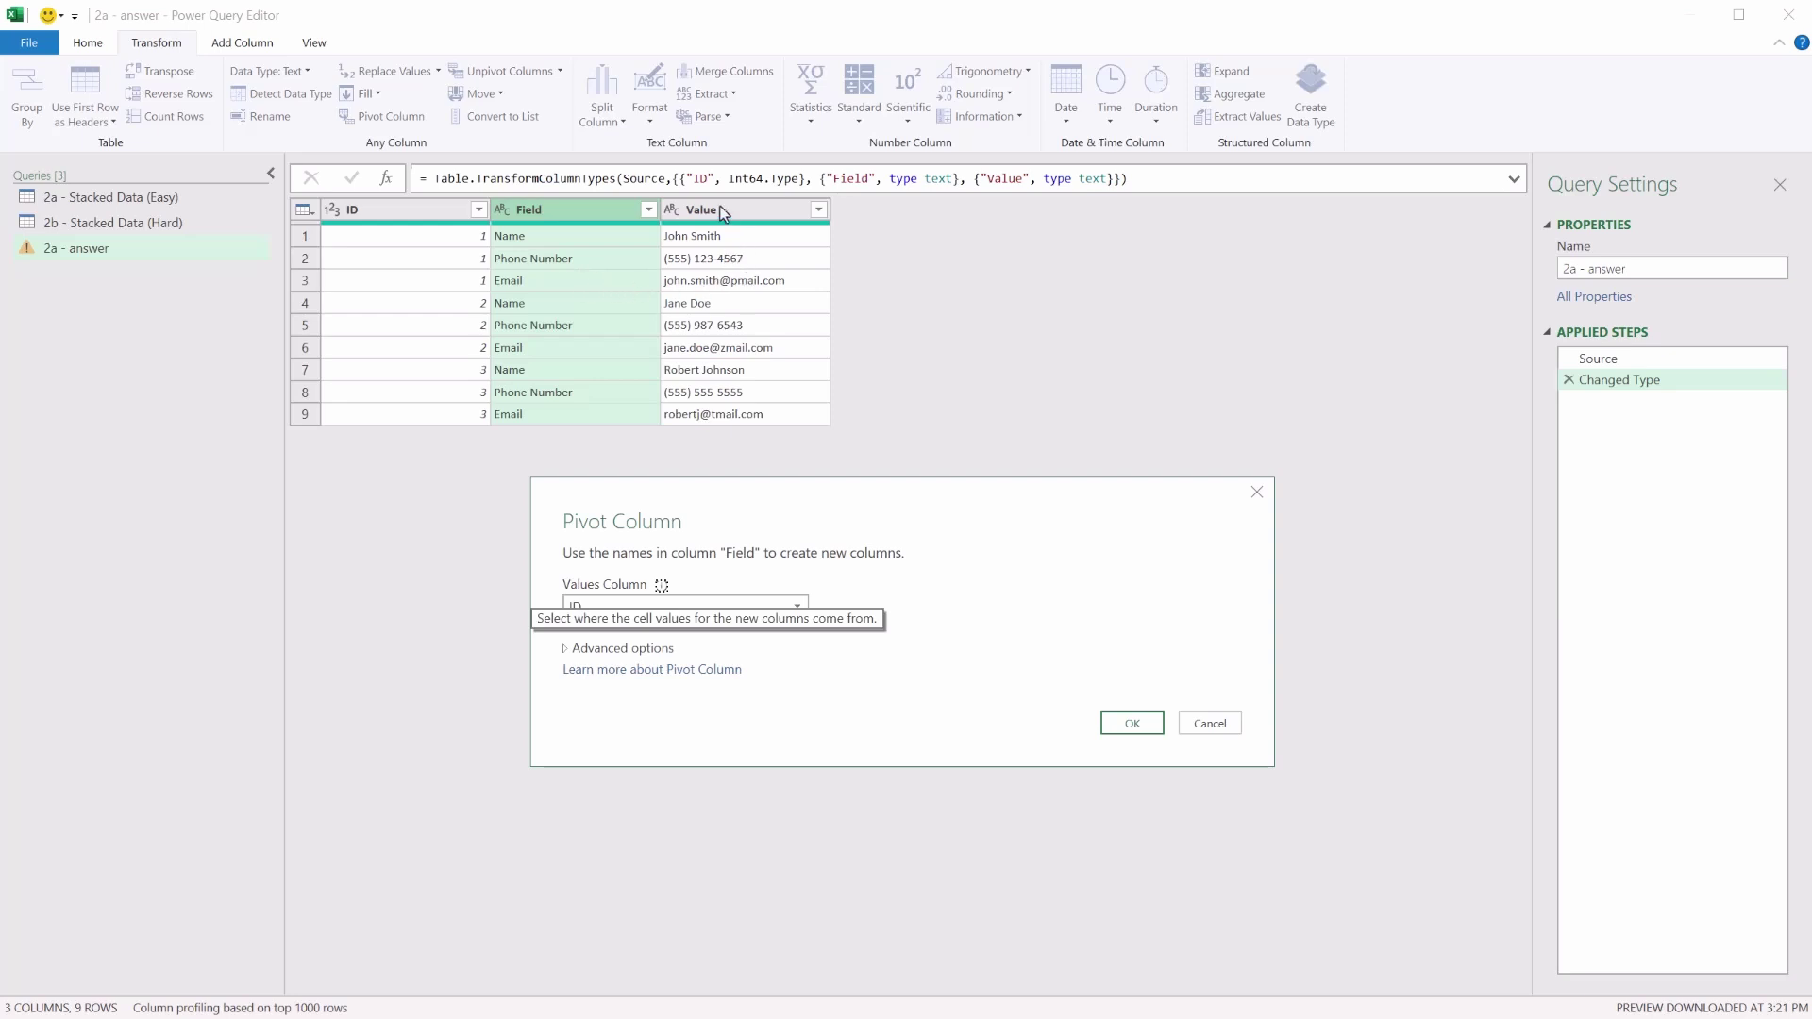
left_click(644, 607)
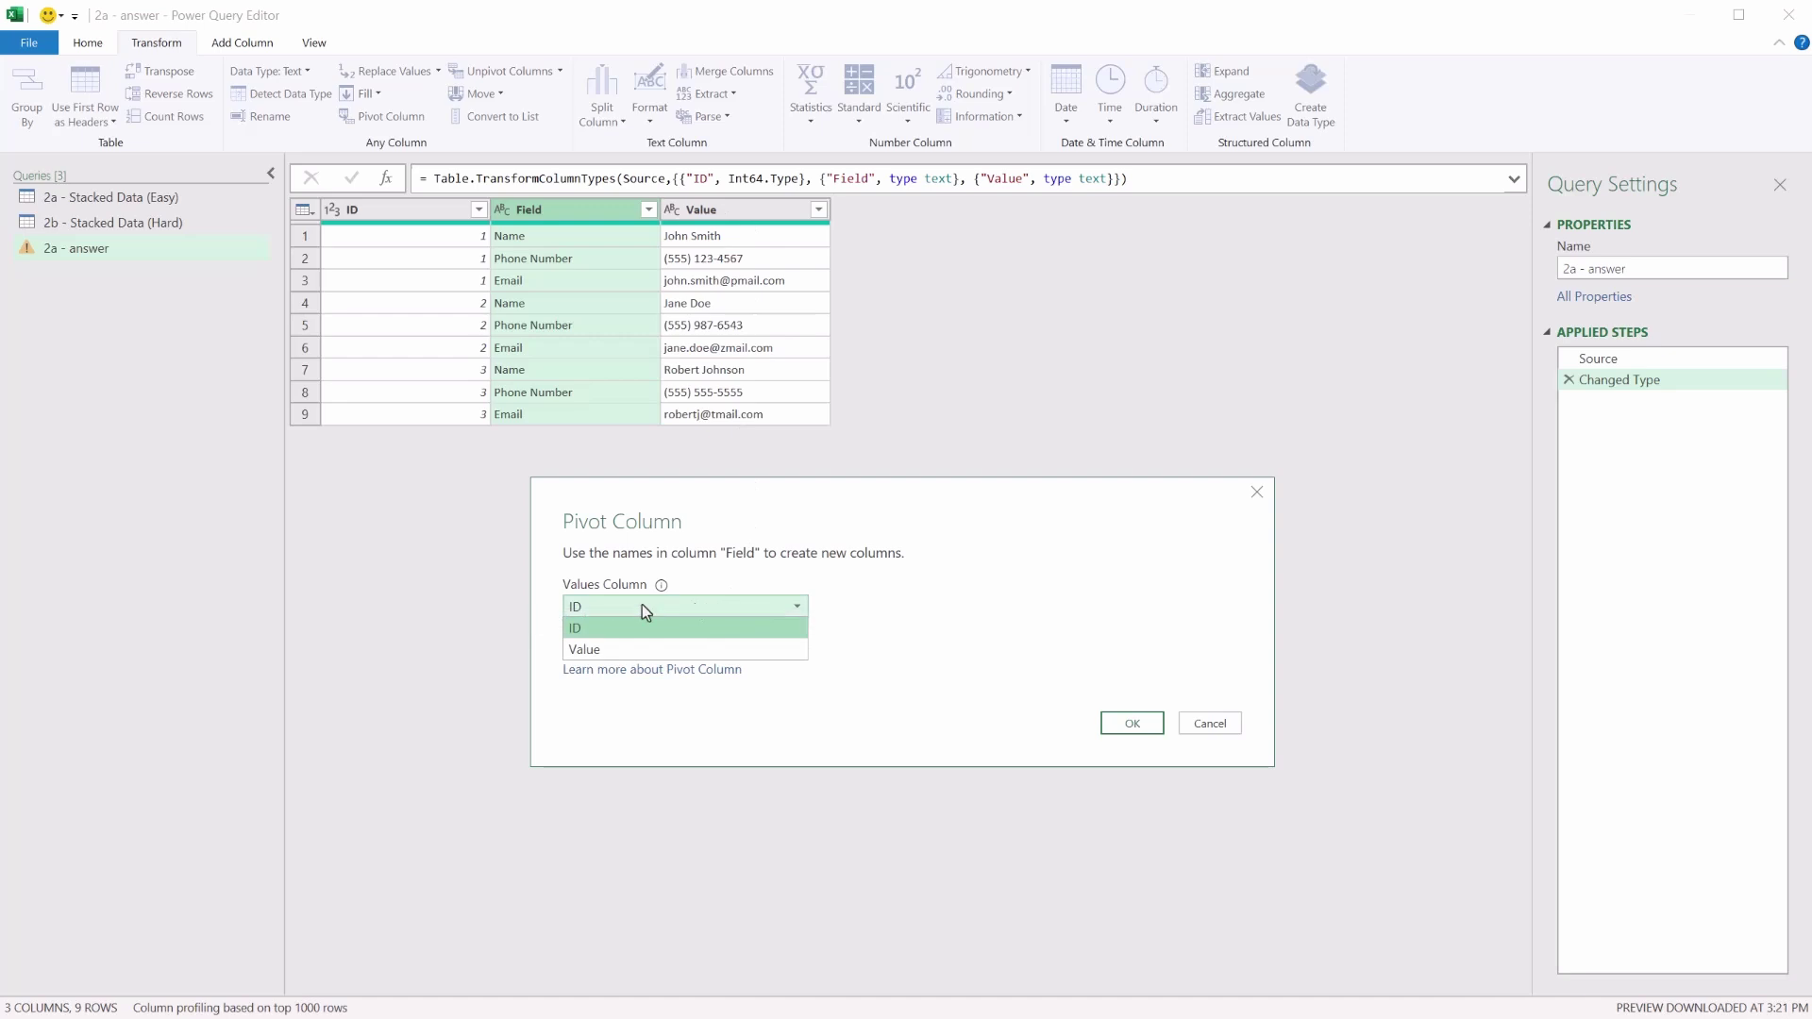
left_click(619, 649)
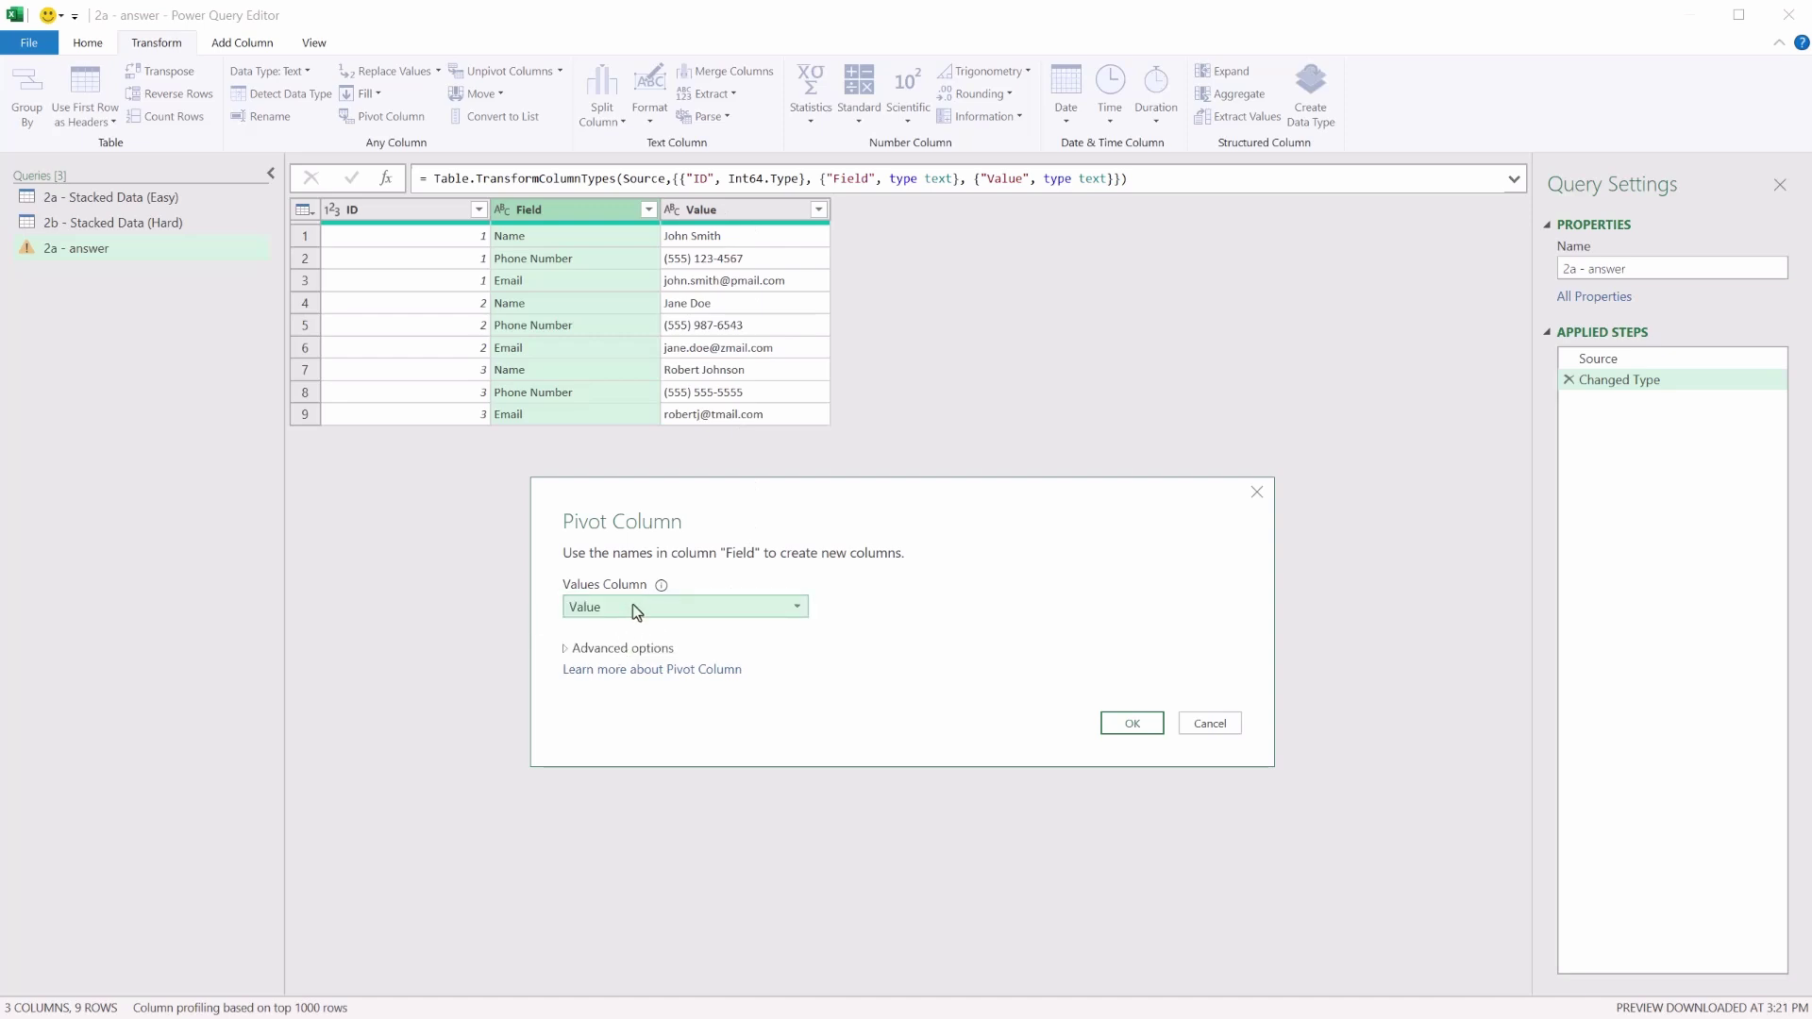
left_click(586, 648)
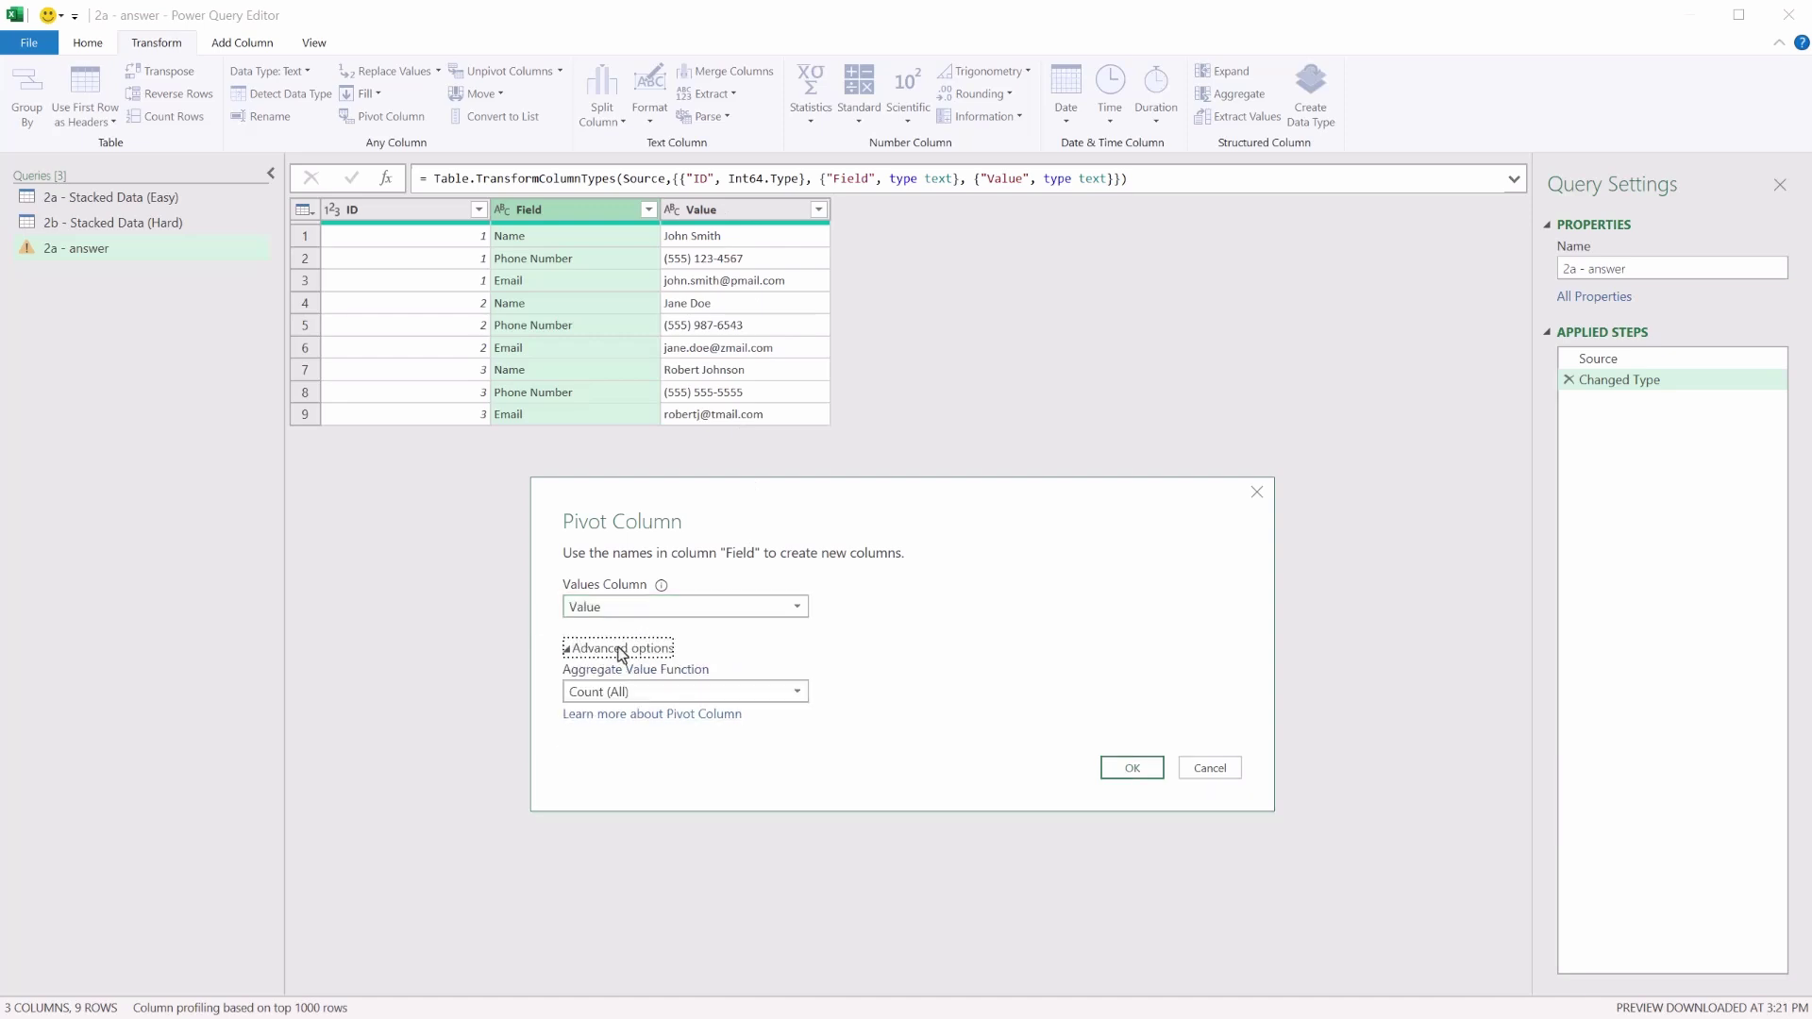
left_click(641, 694)
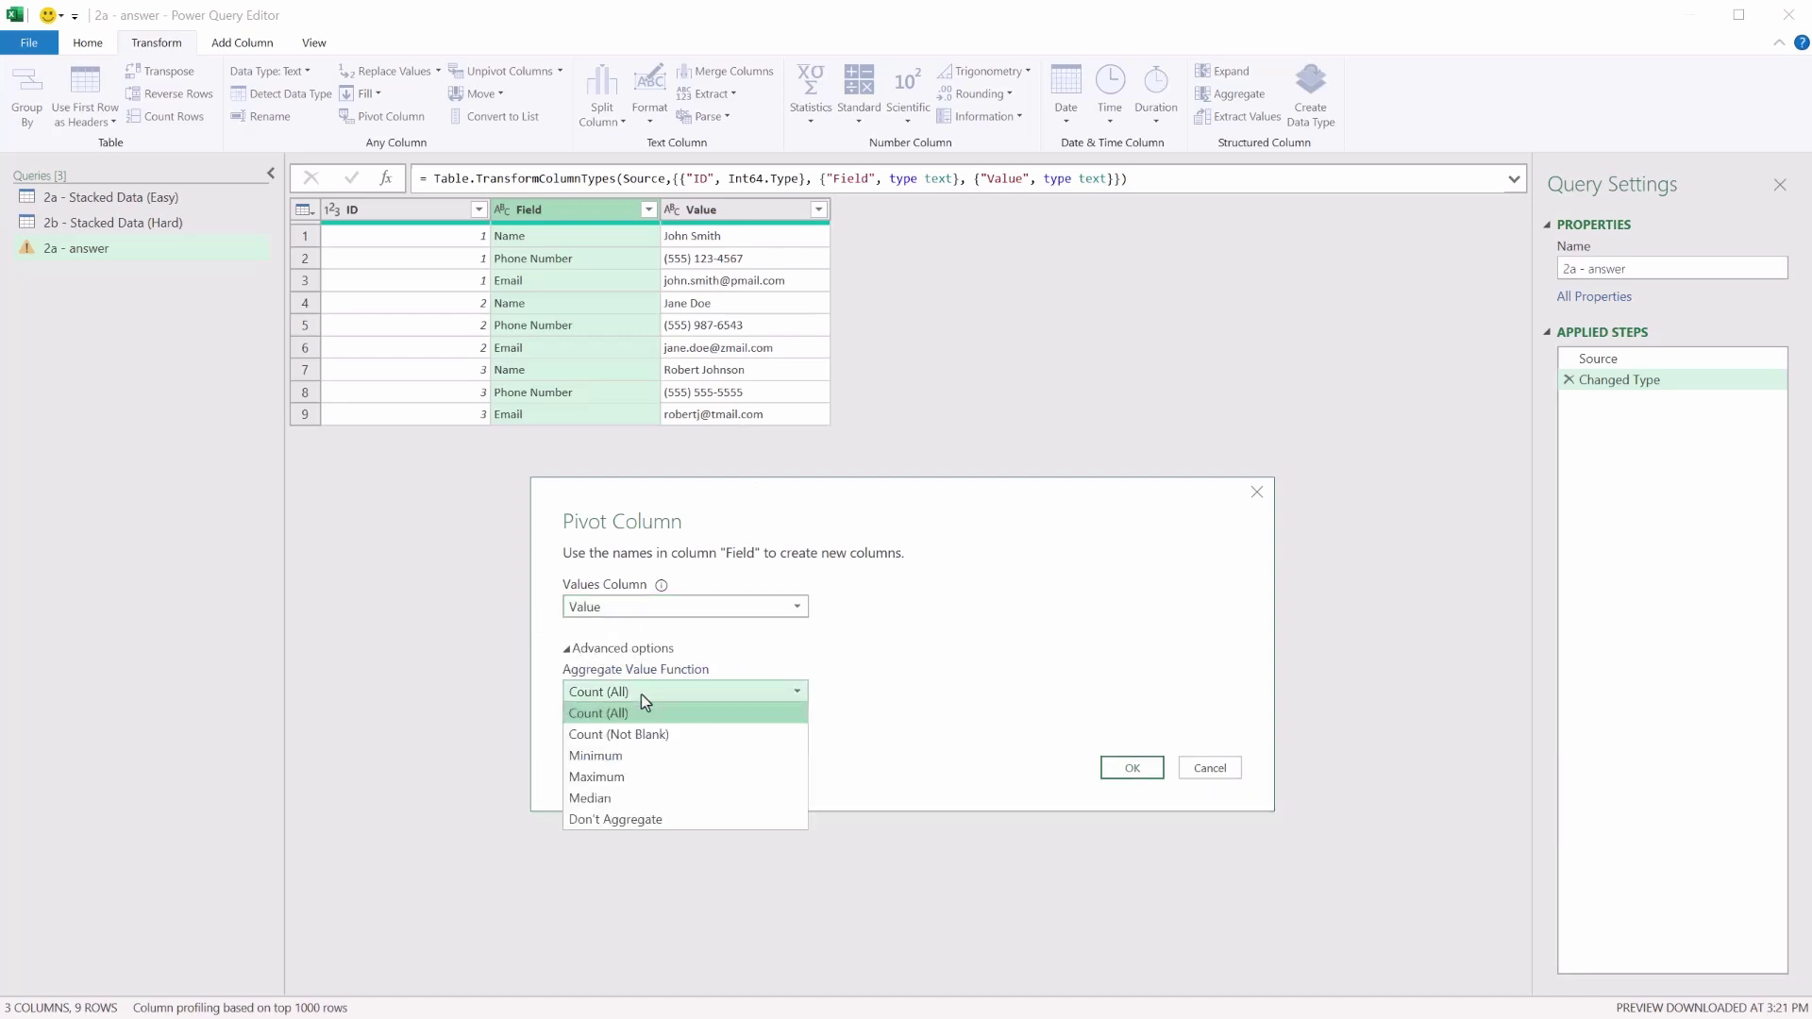
left_click(627, 819)
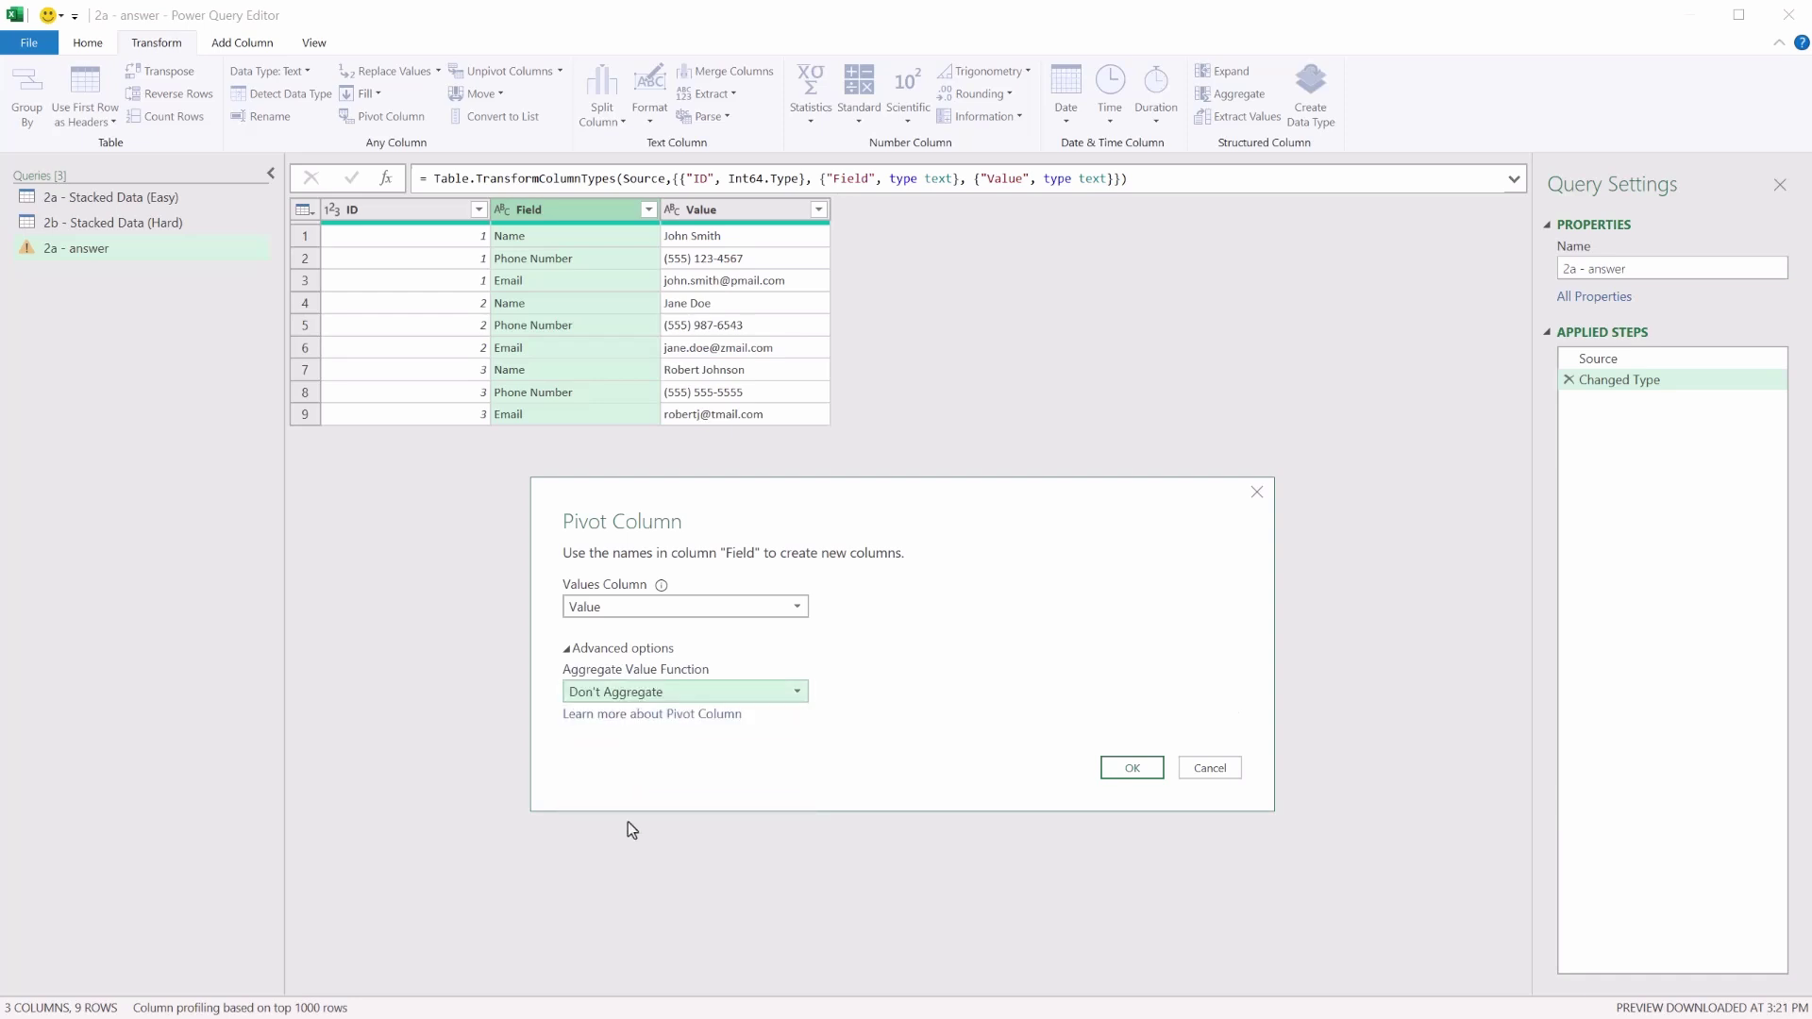
left_click(1134, 769)
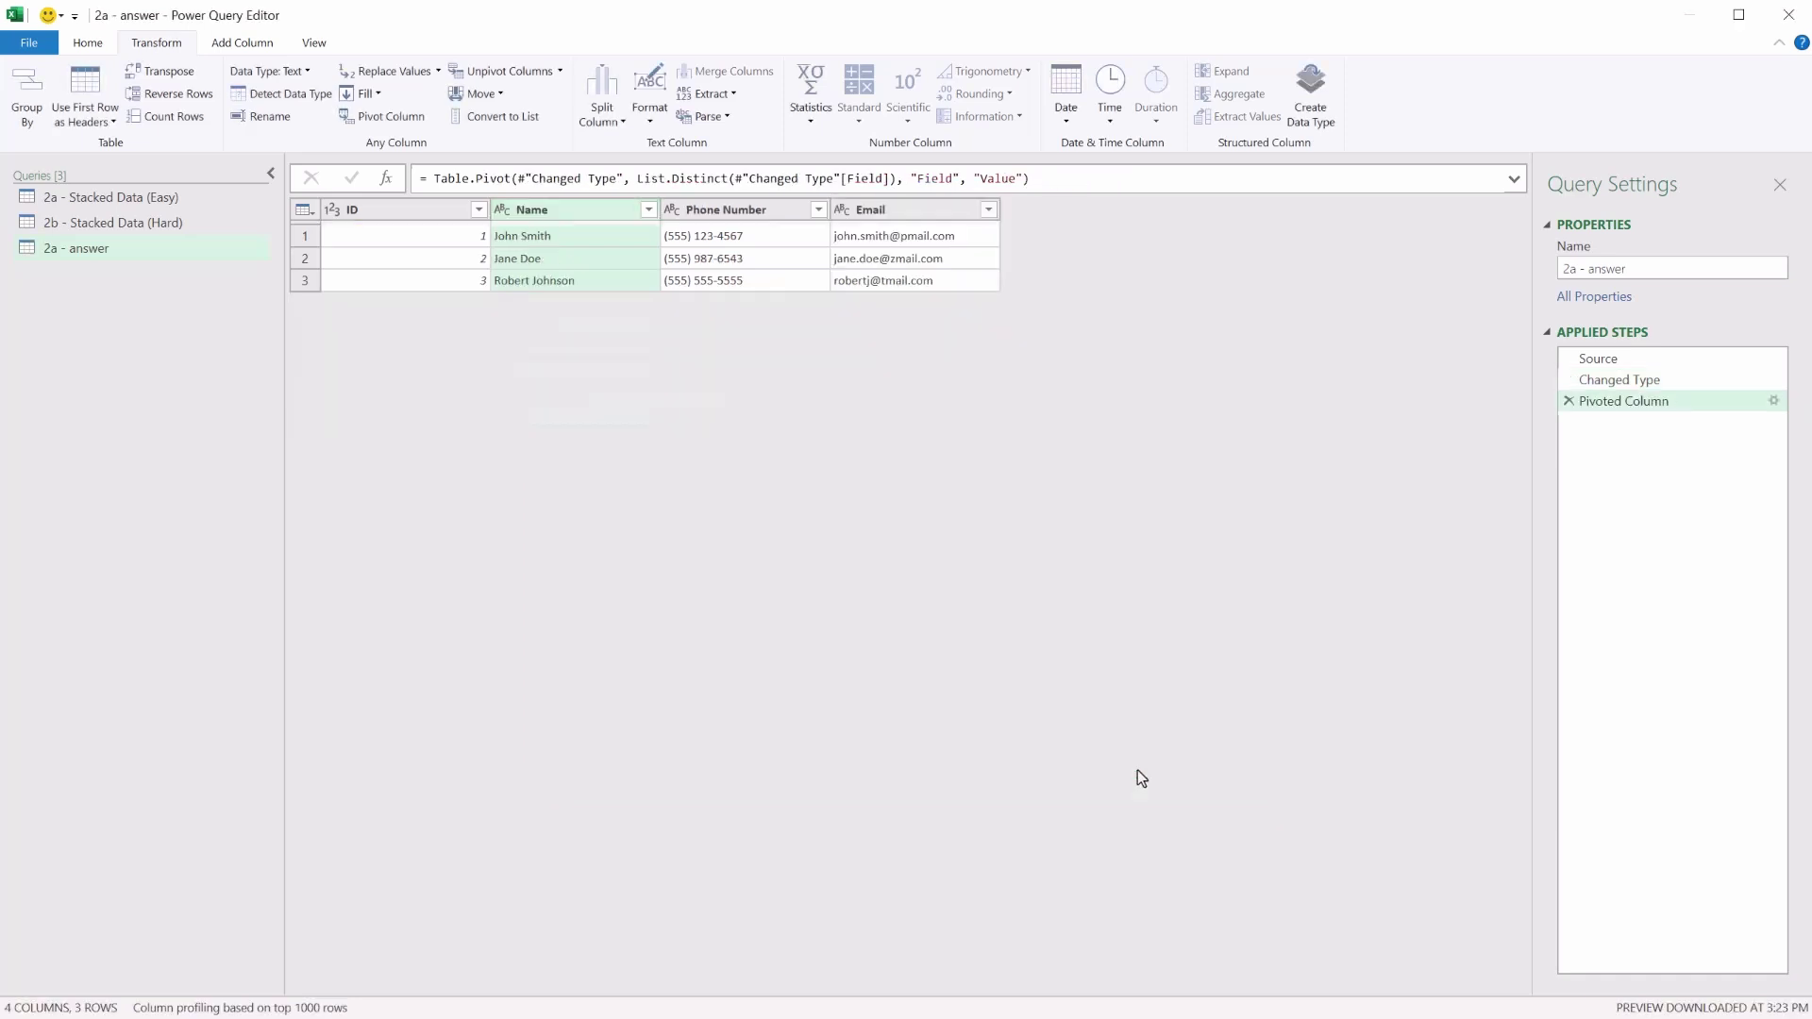
- Compare the data at the Changed Type step with the data at the Pivoted Column step
left_click(1621, 382)
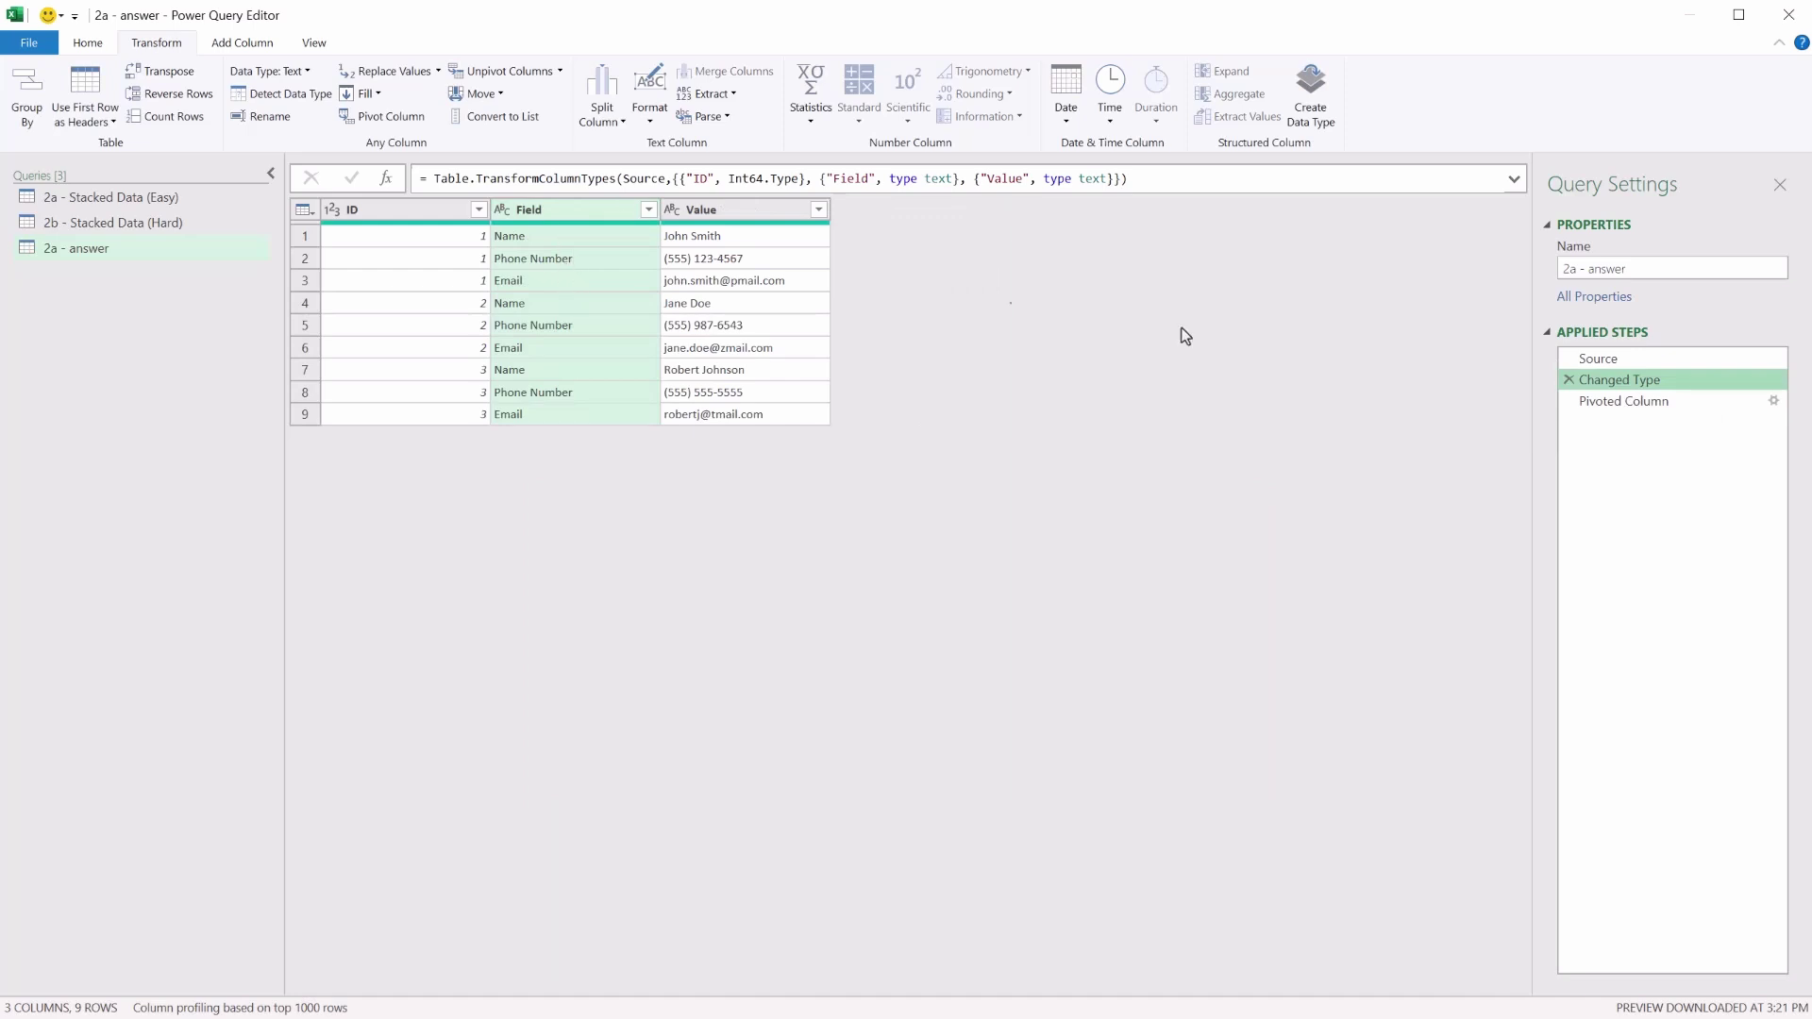
left_click(1686, 401)
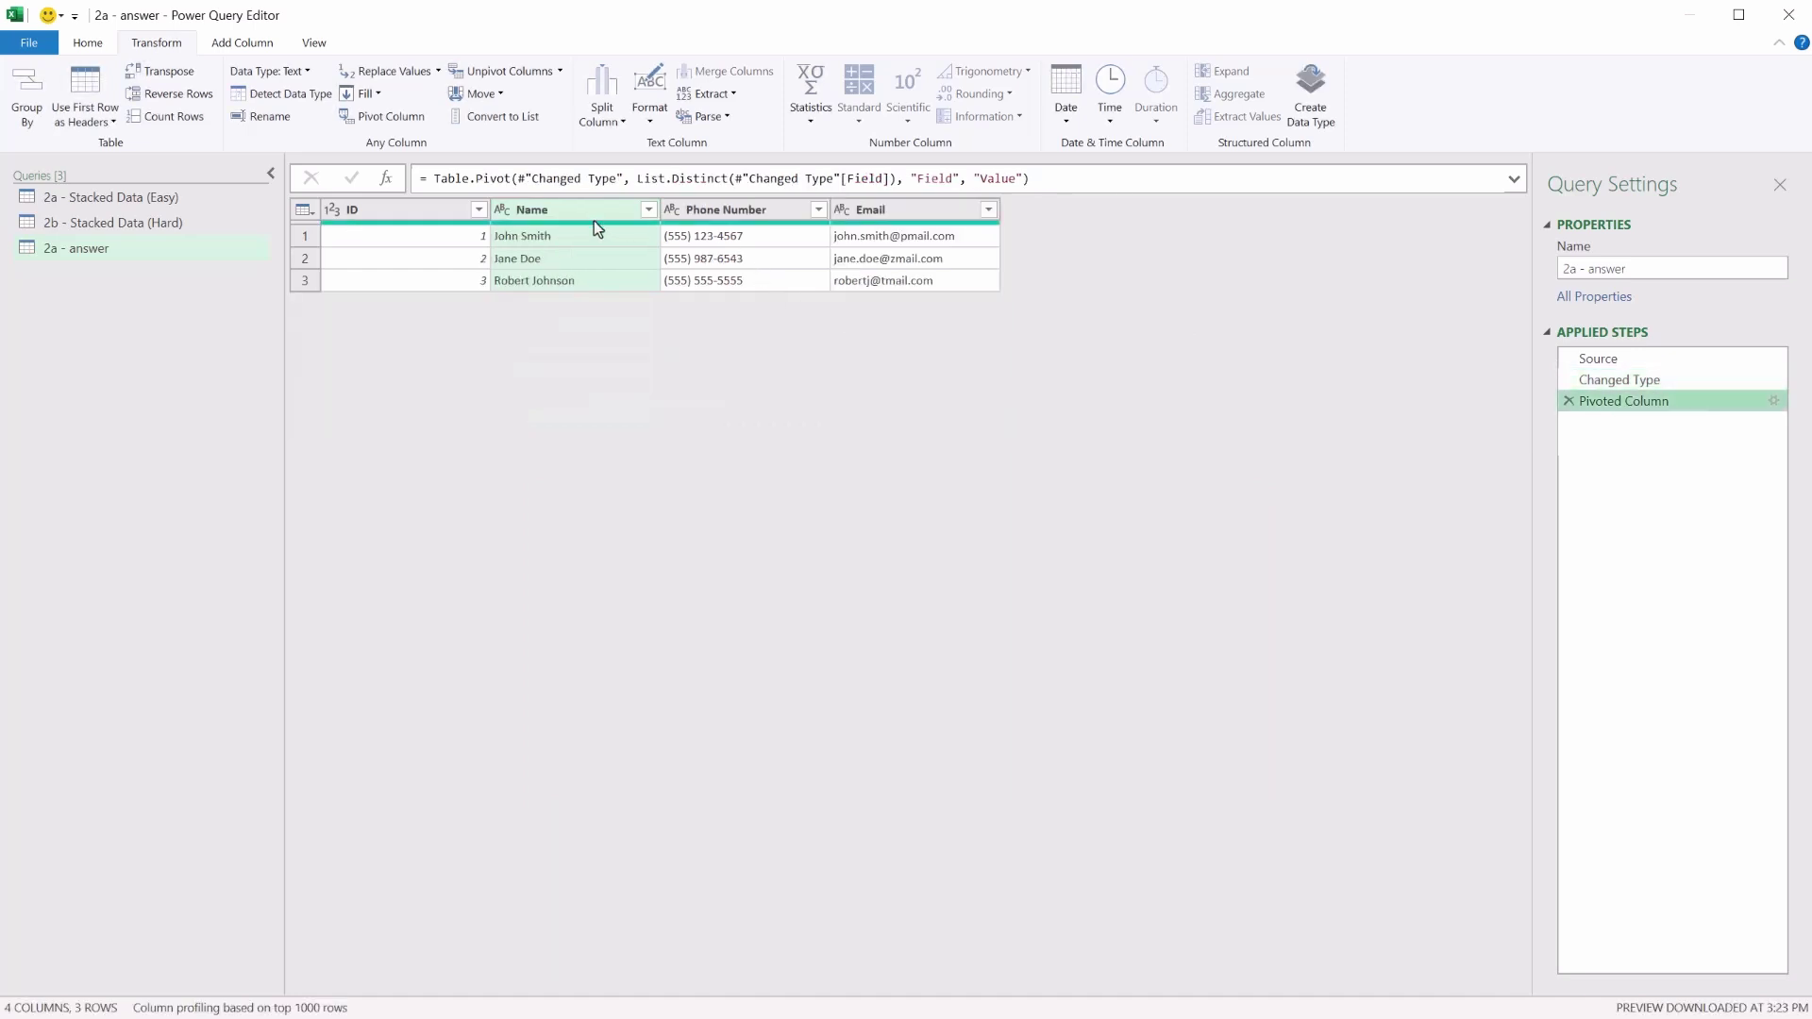
left_click(1633, 381)
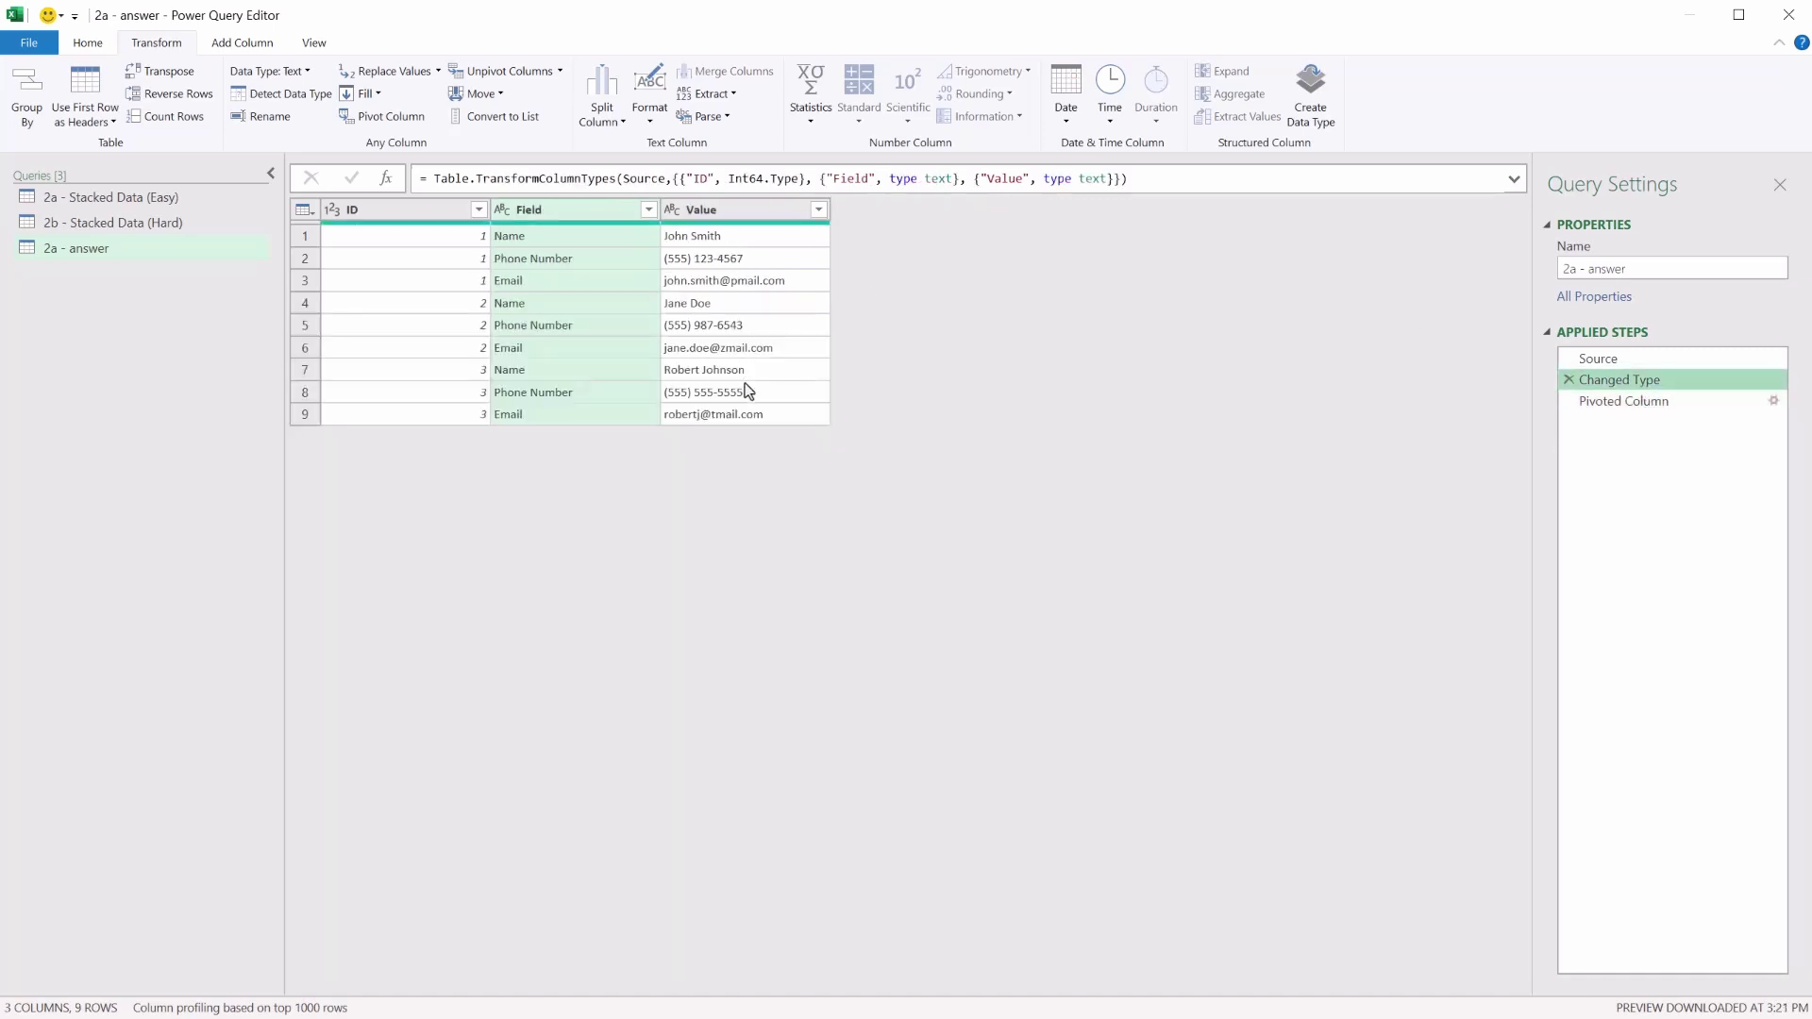
left_click(1631, 403)
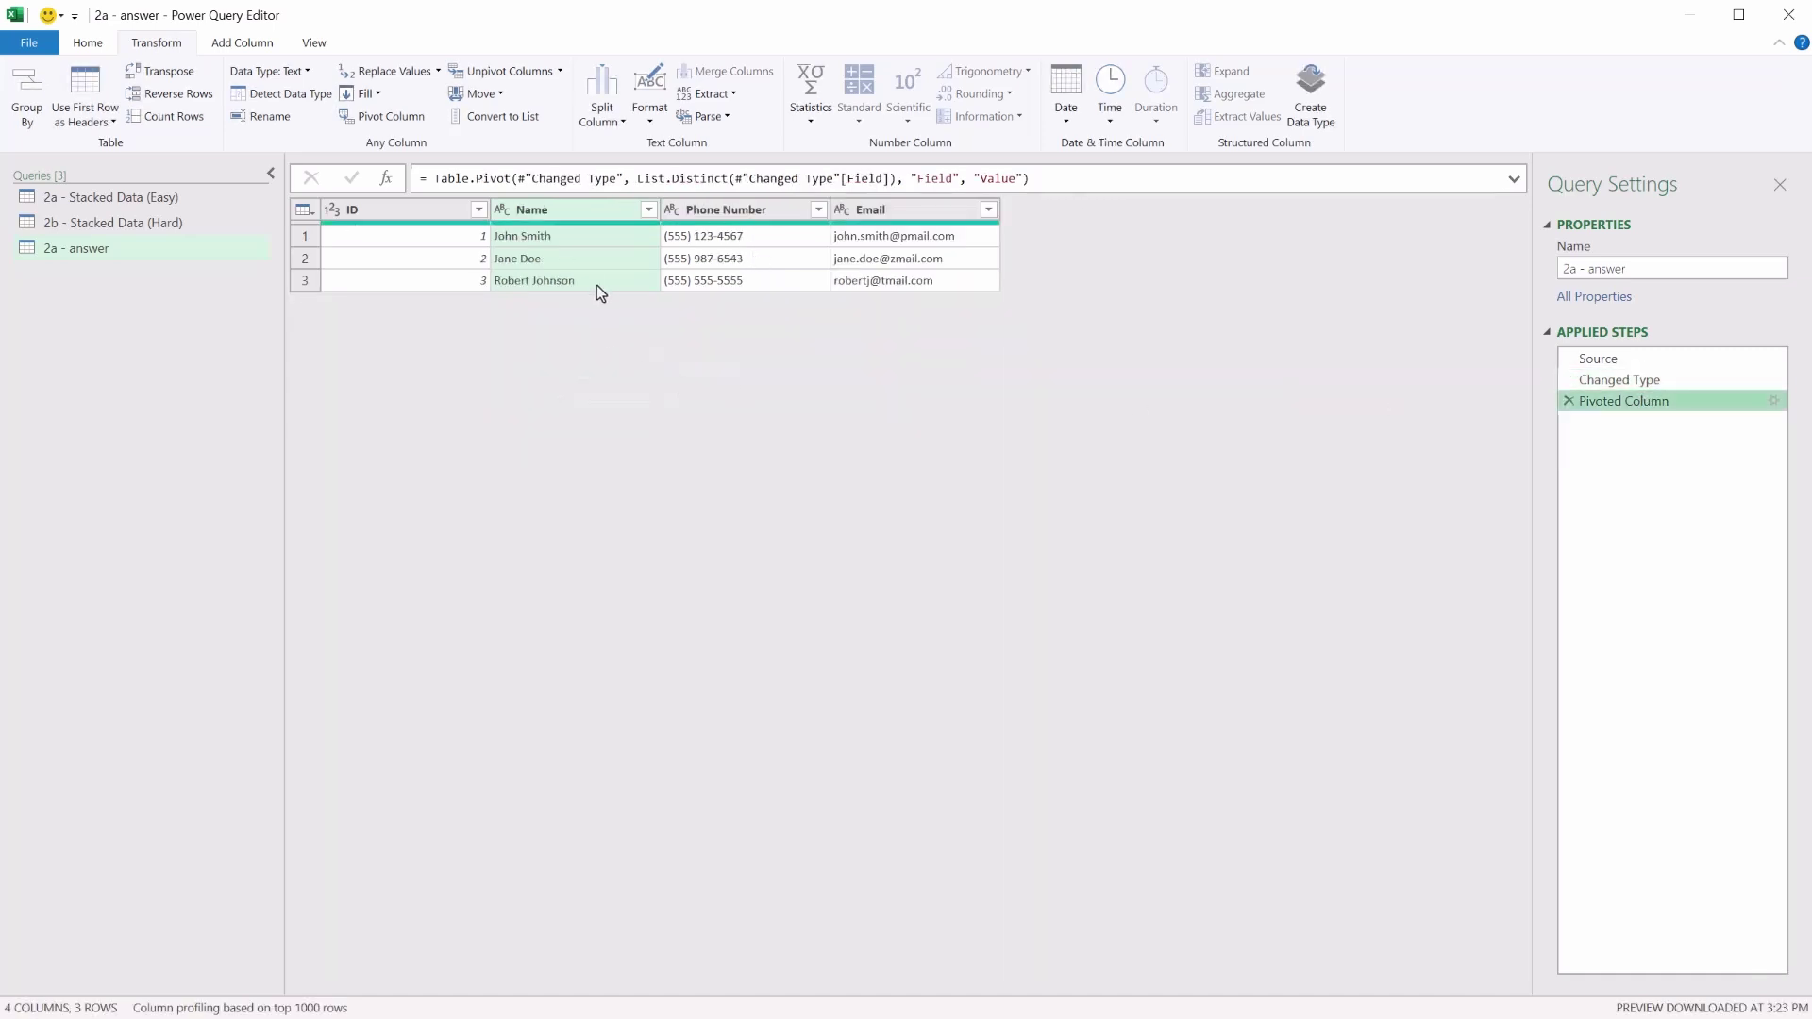
key("Up")
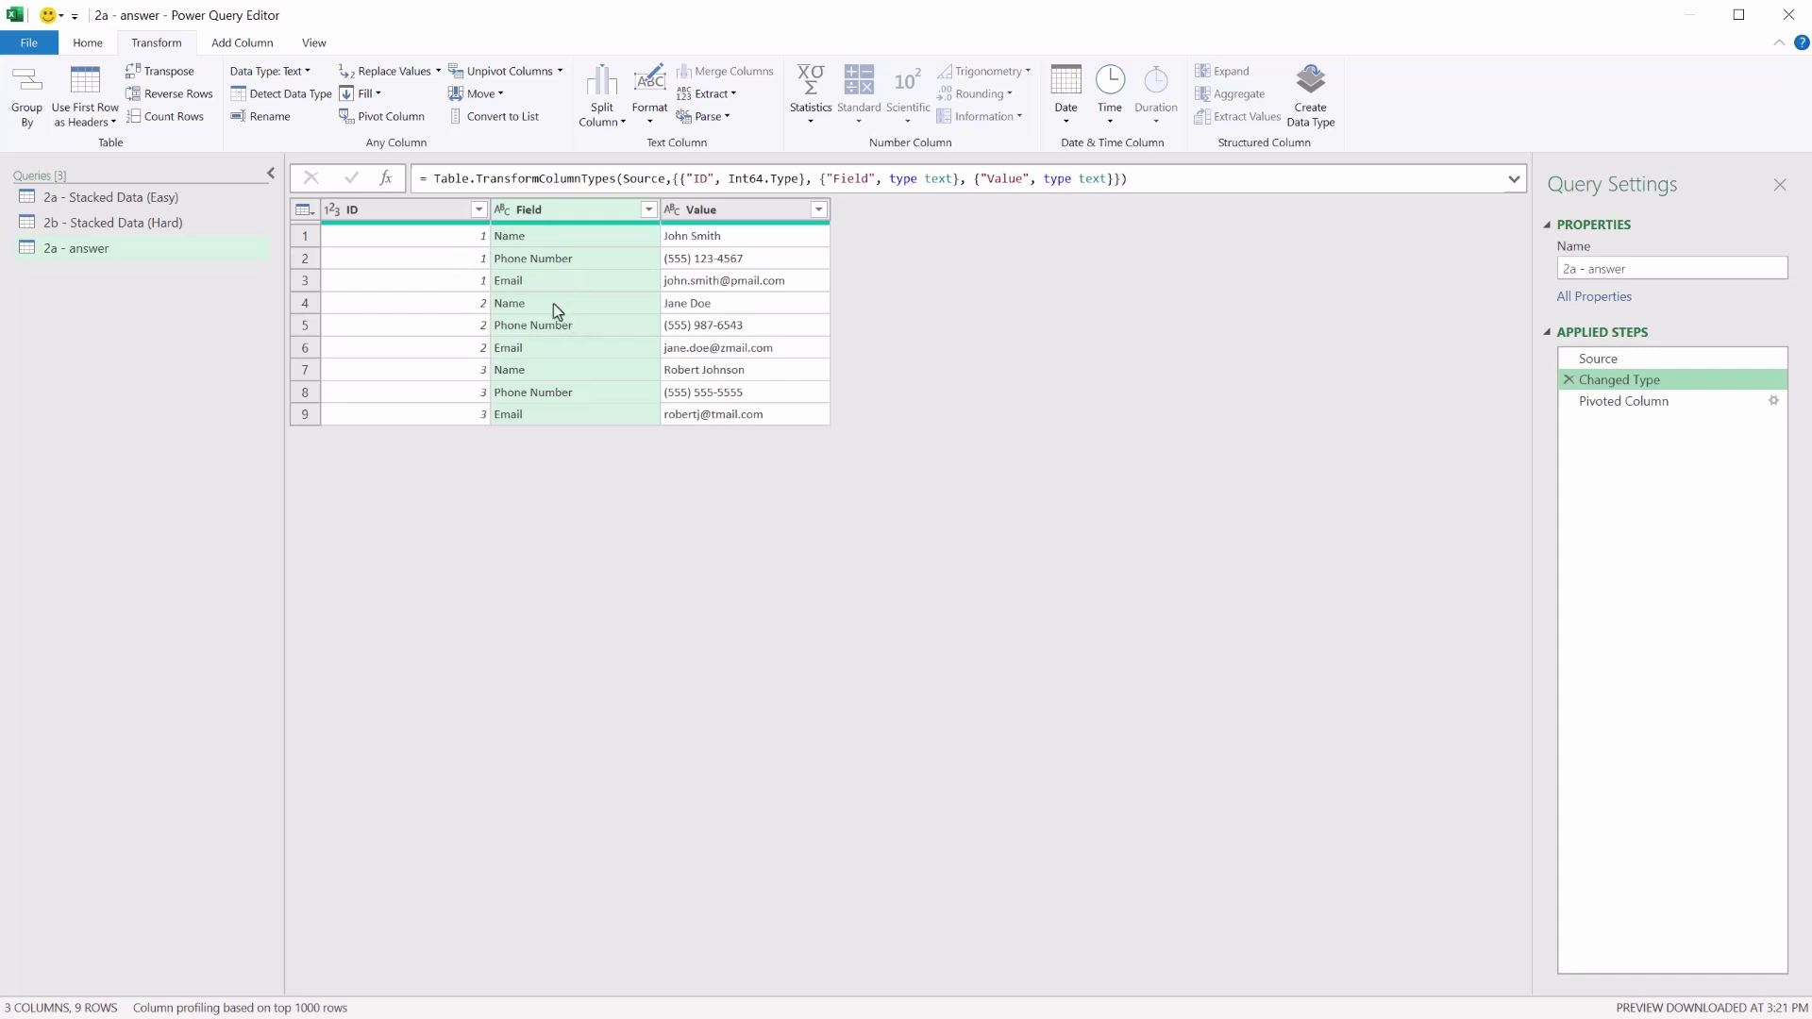
left_click(1680, 402)
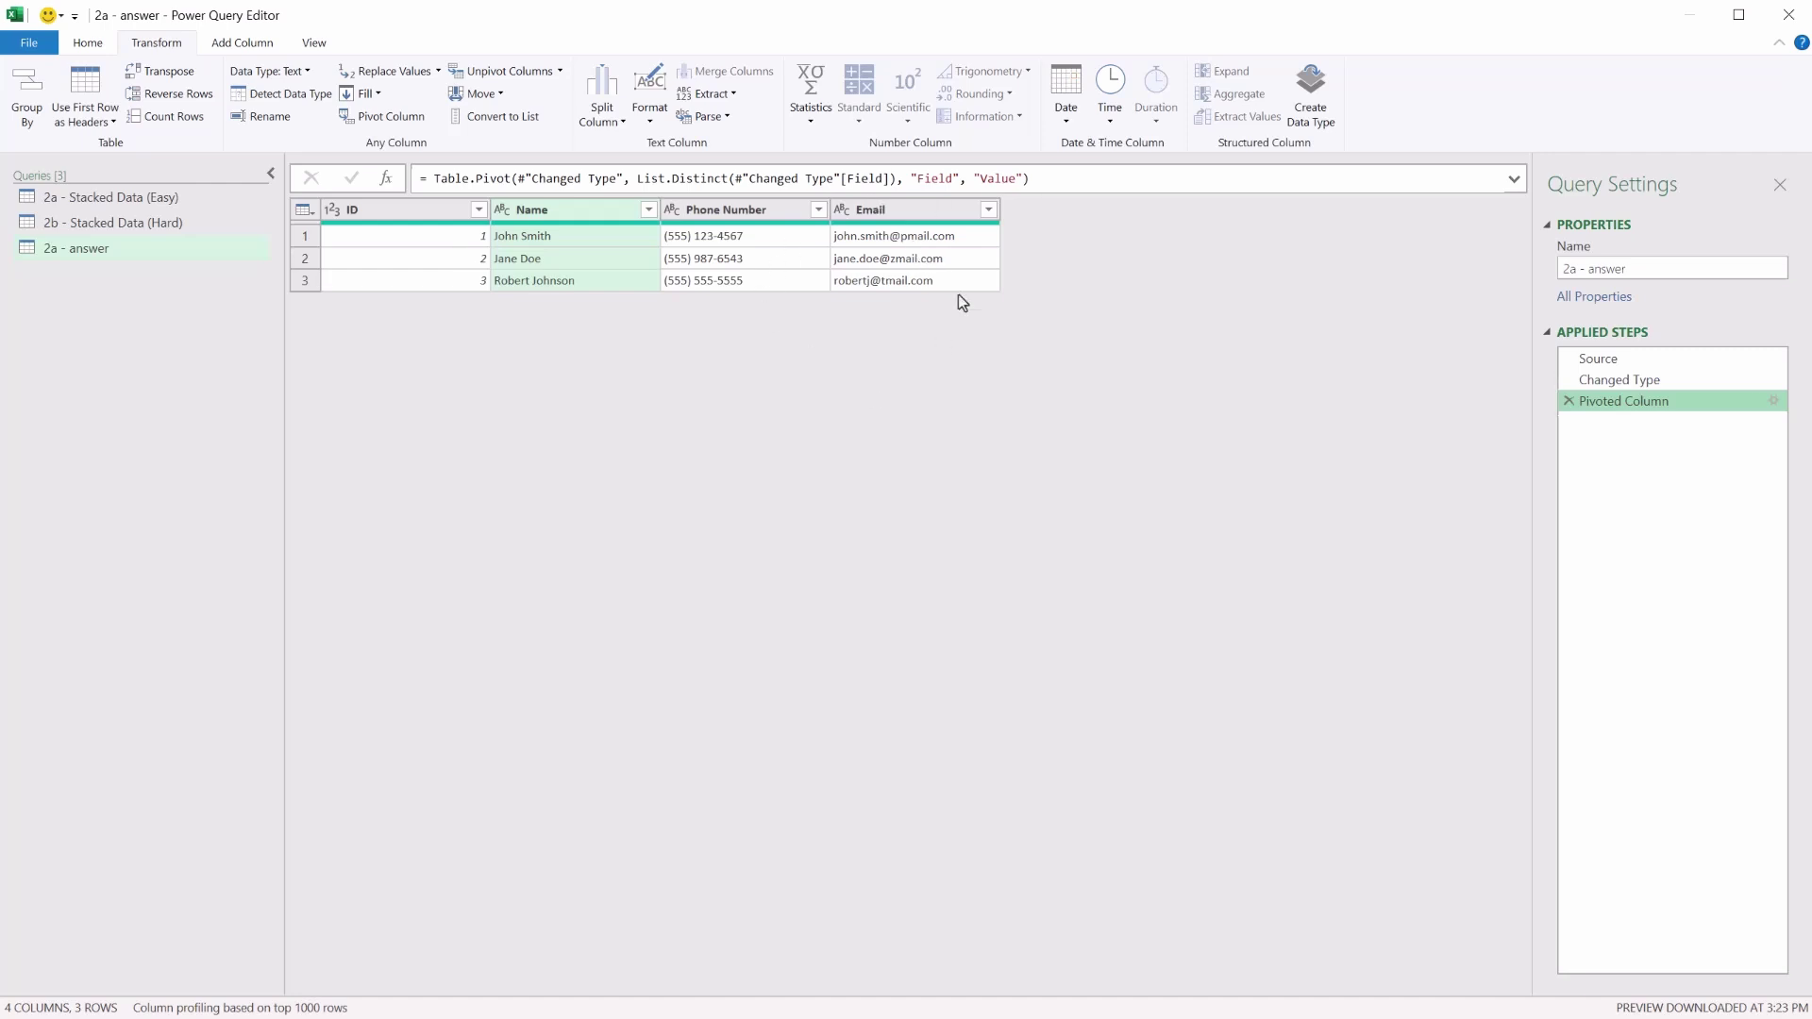
- Extract the text between the delimiters "@" and ".com" in the Email column
left_click(908, 210)
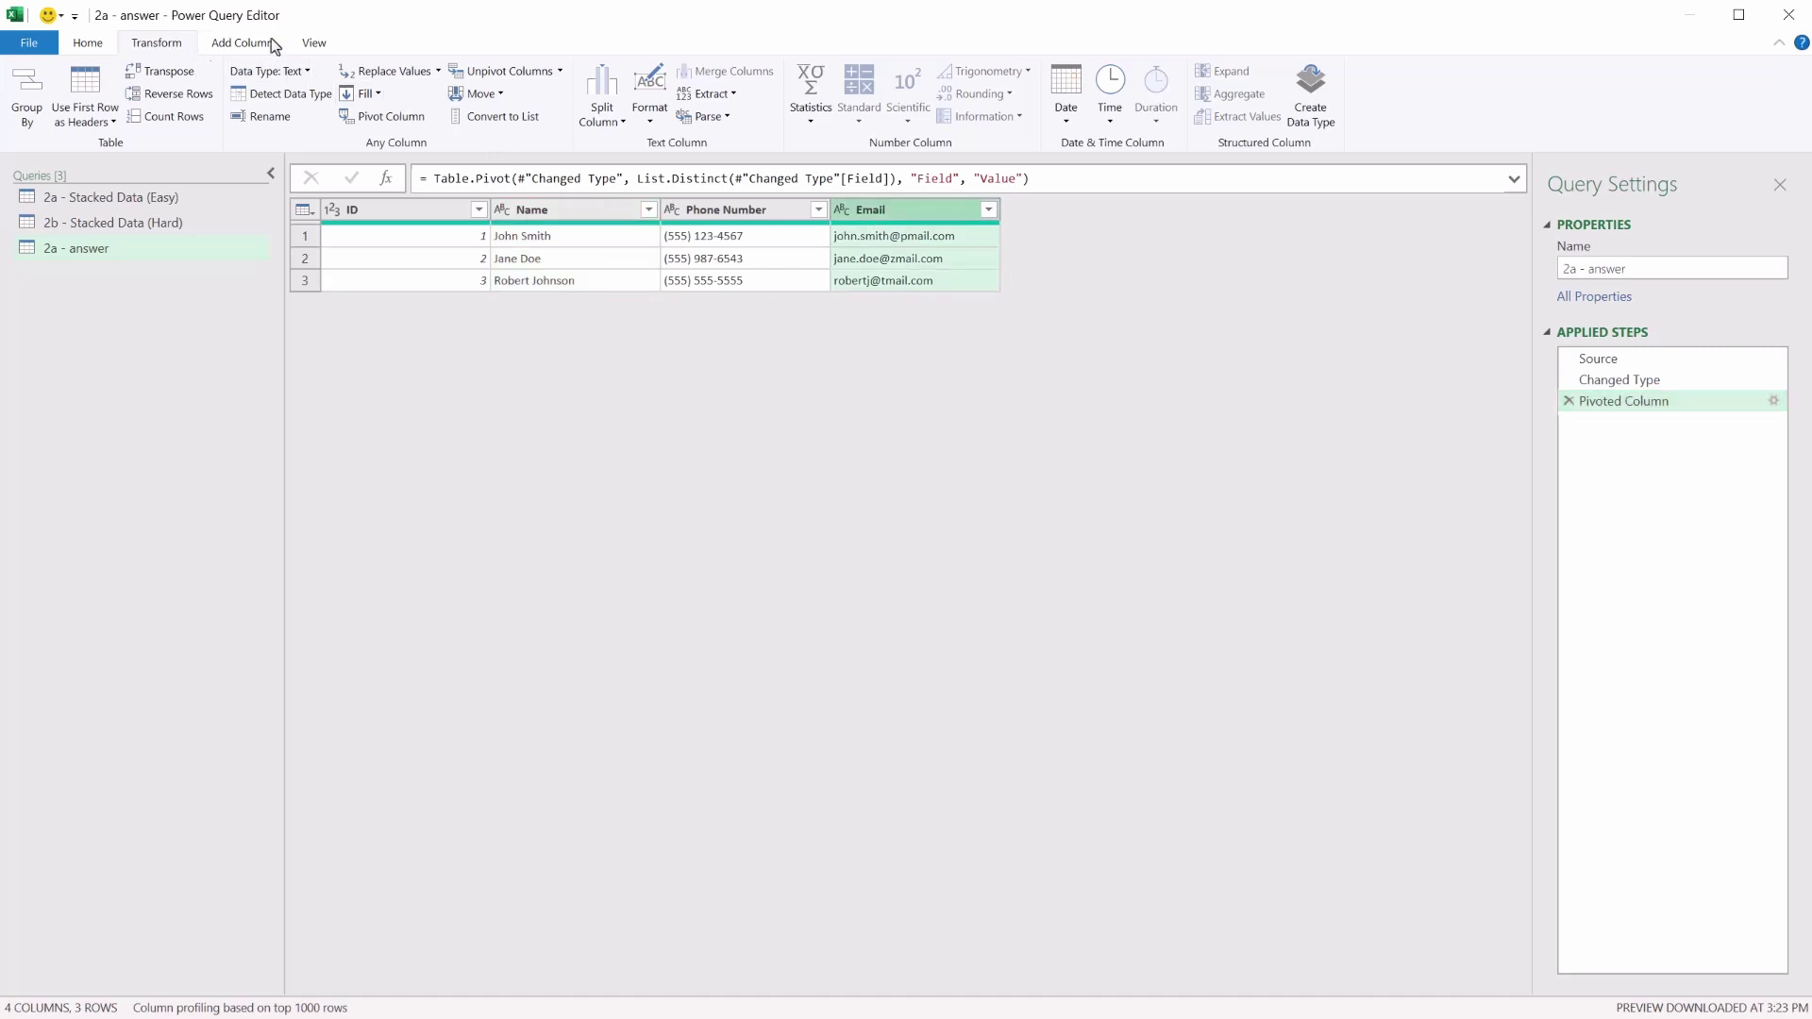
left_click(725, 94)
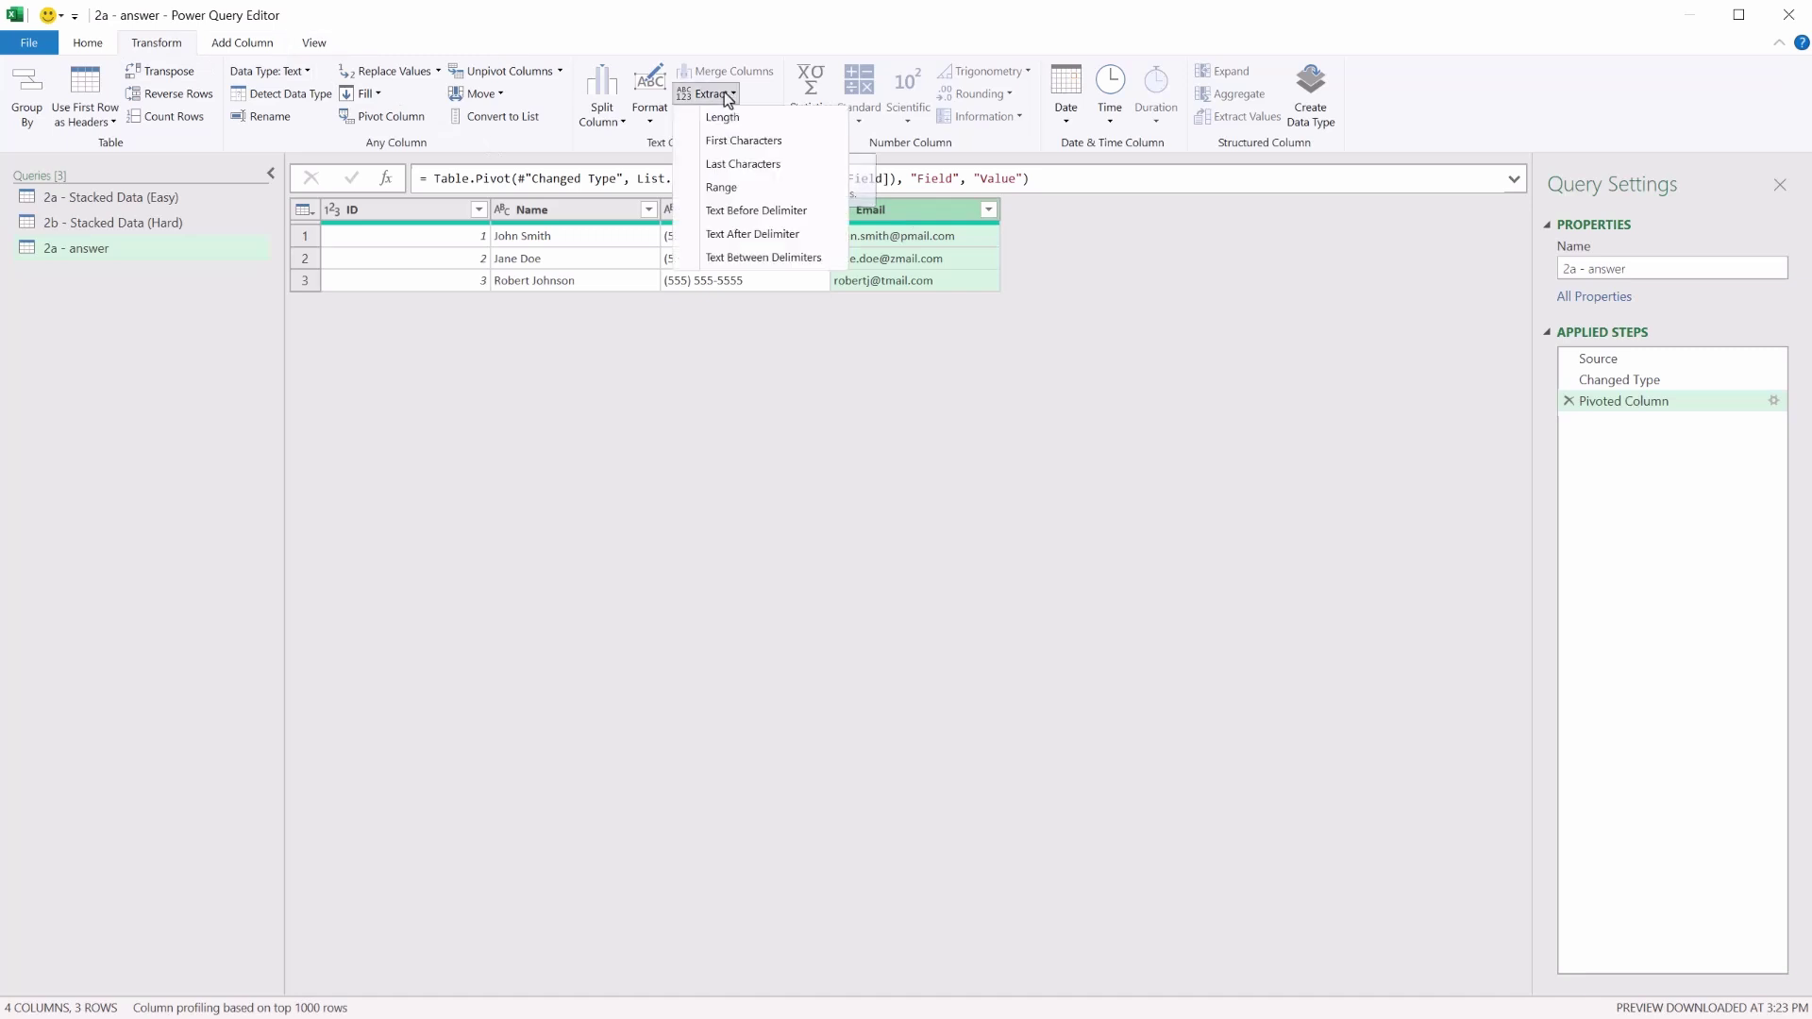
left_click(765, 257)
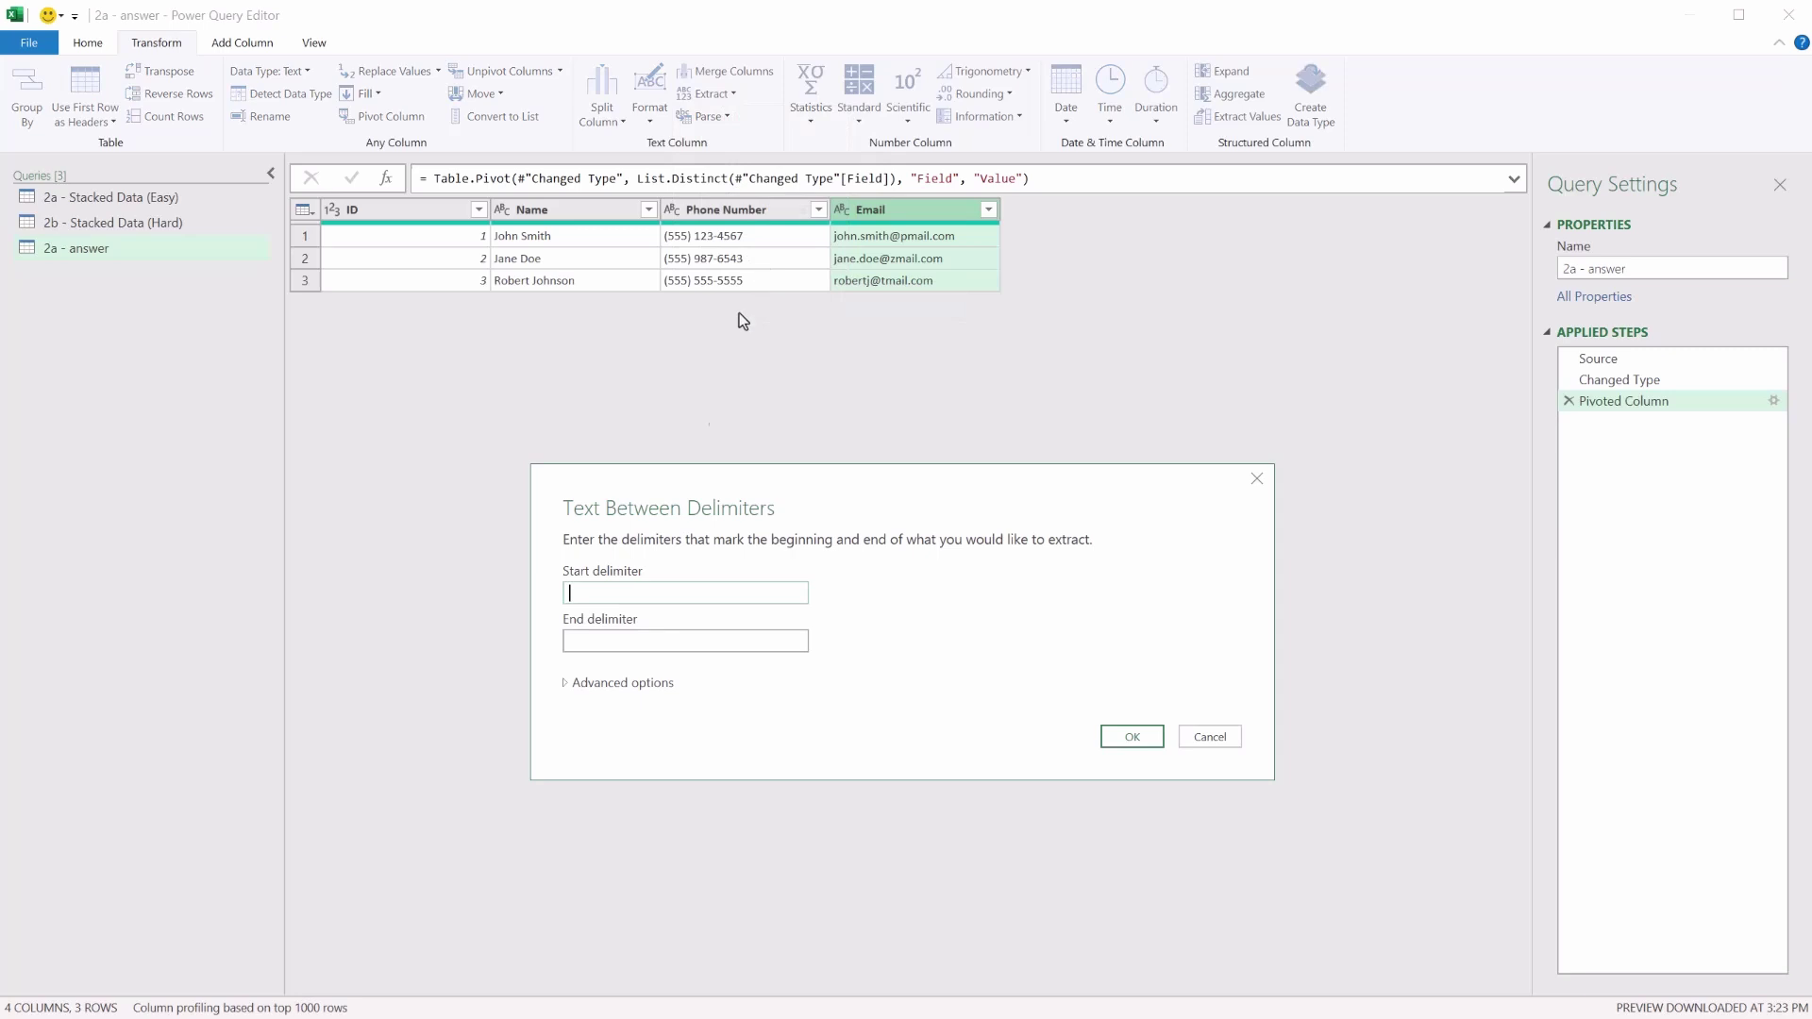
type("@")
left_click(593, 641)
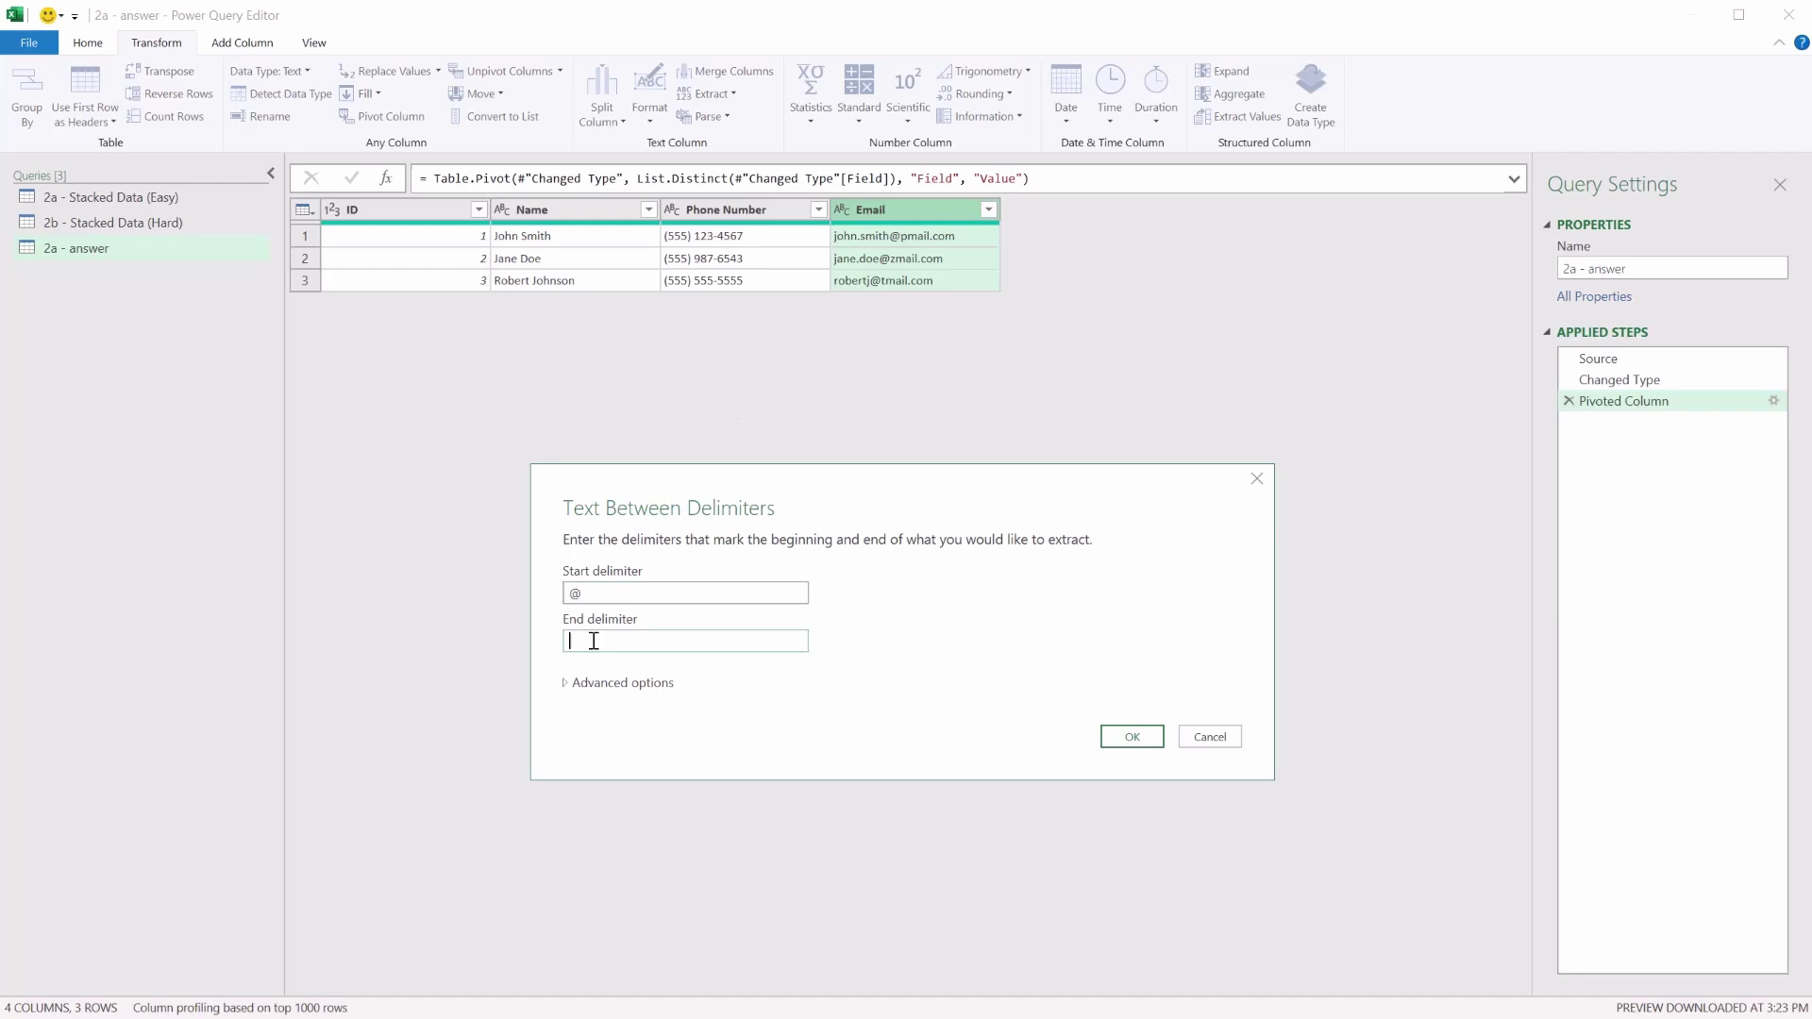
type(".com")
left_click(1150, 744)
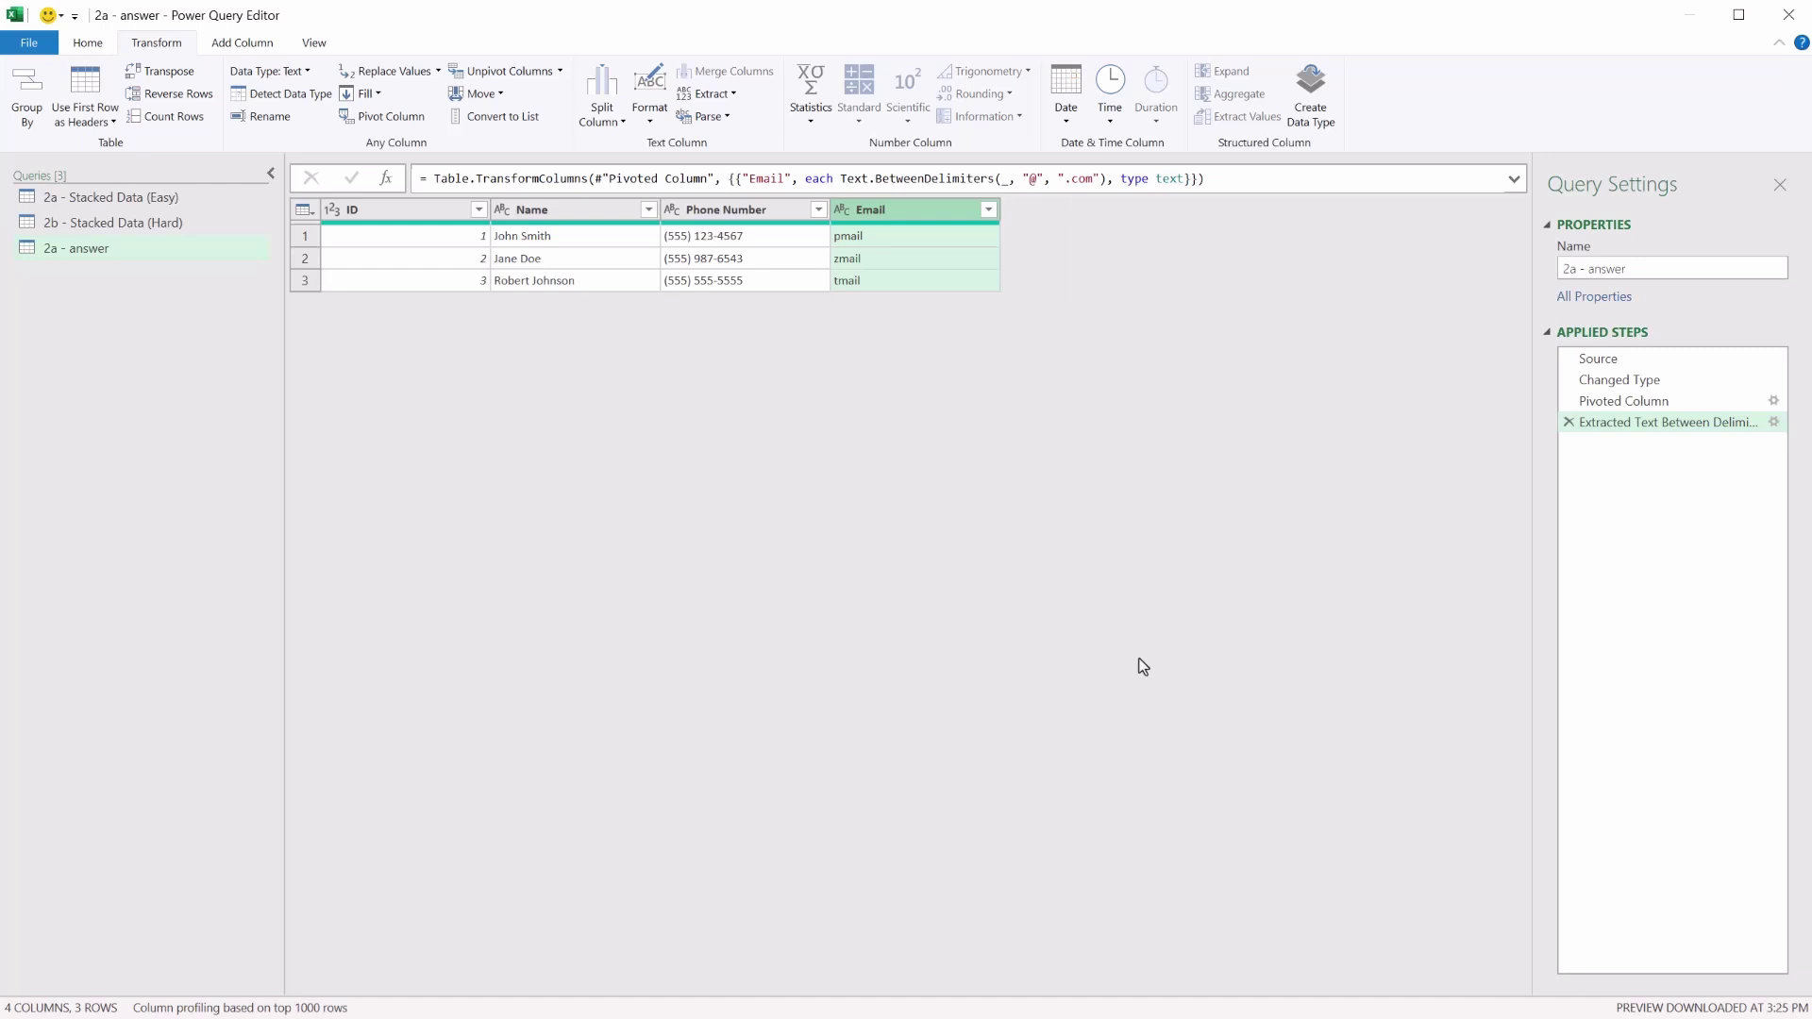
- Edit the text extraction step so that its end delimiter is just "."
left_click(1774, 421)
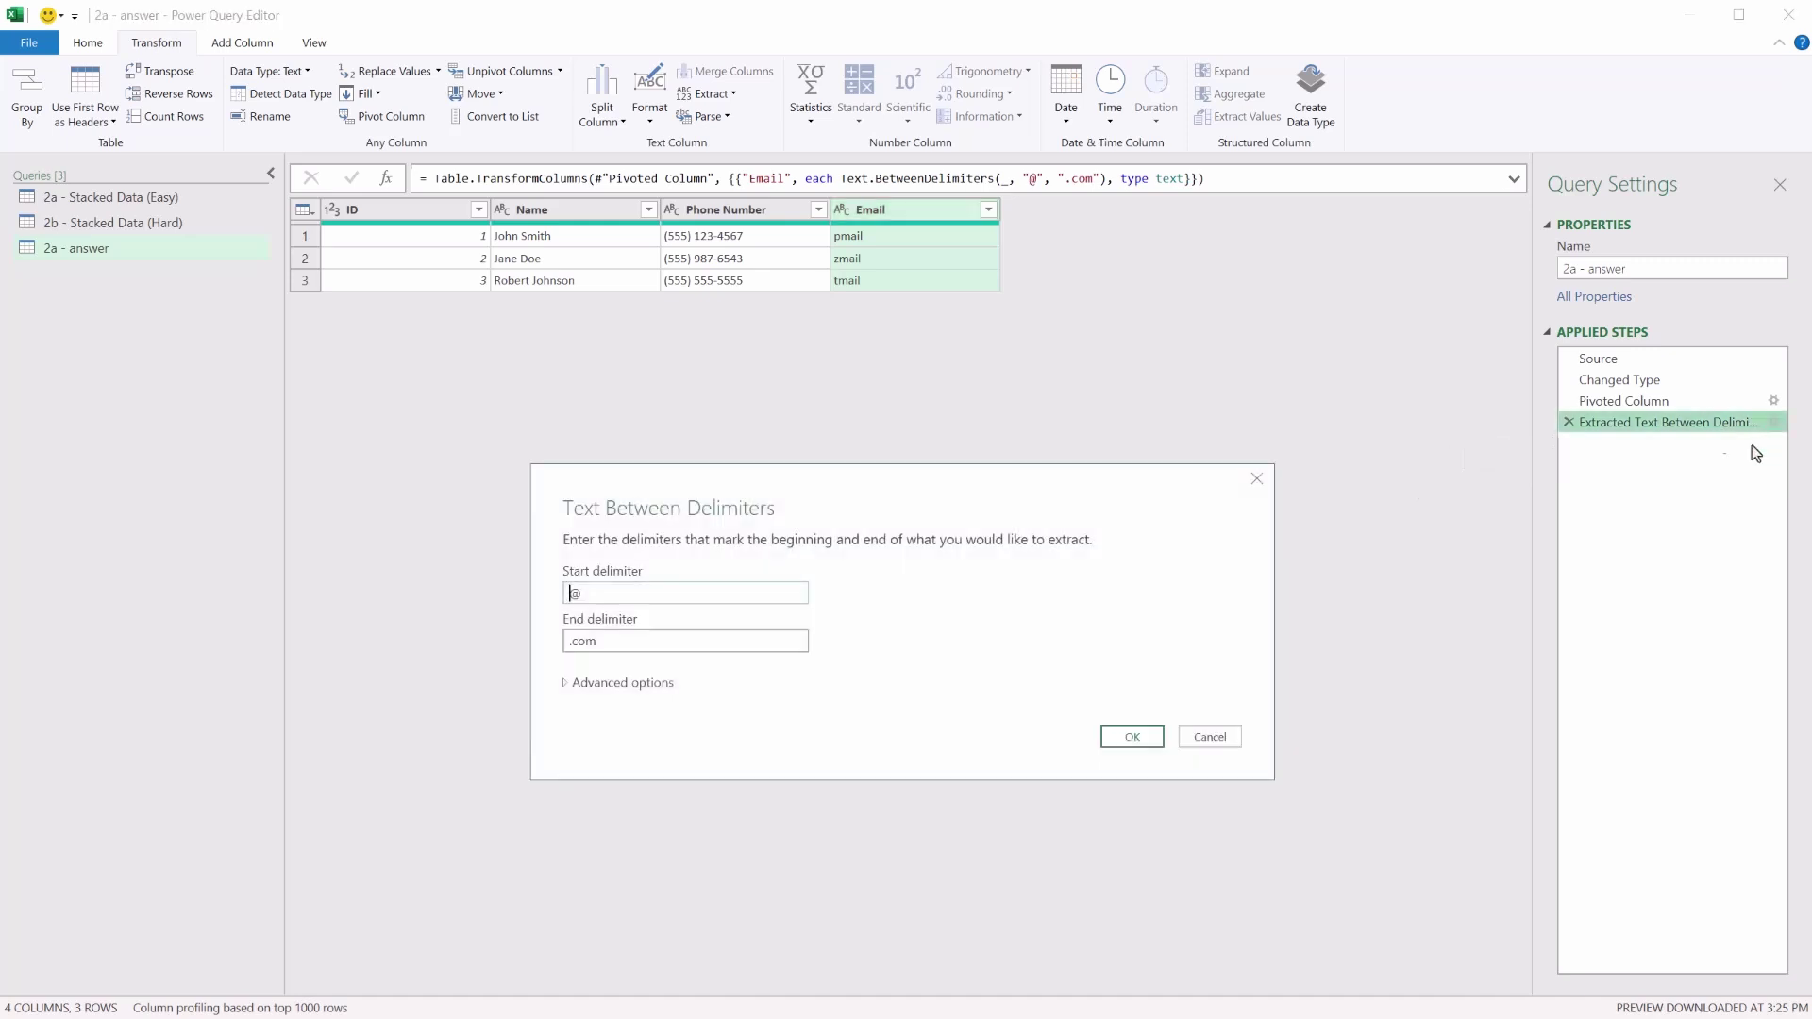
left_click(609, 638)
key("BackSpace")
key("BackSpace")
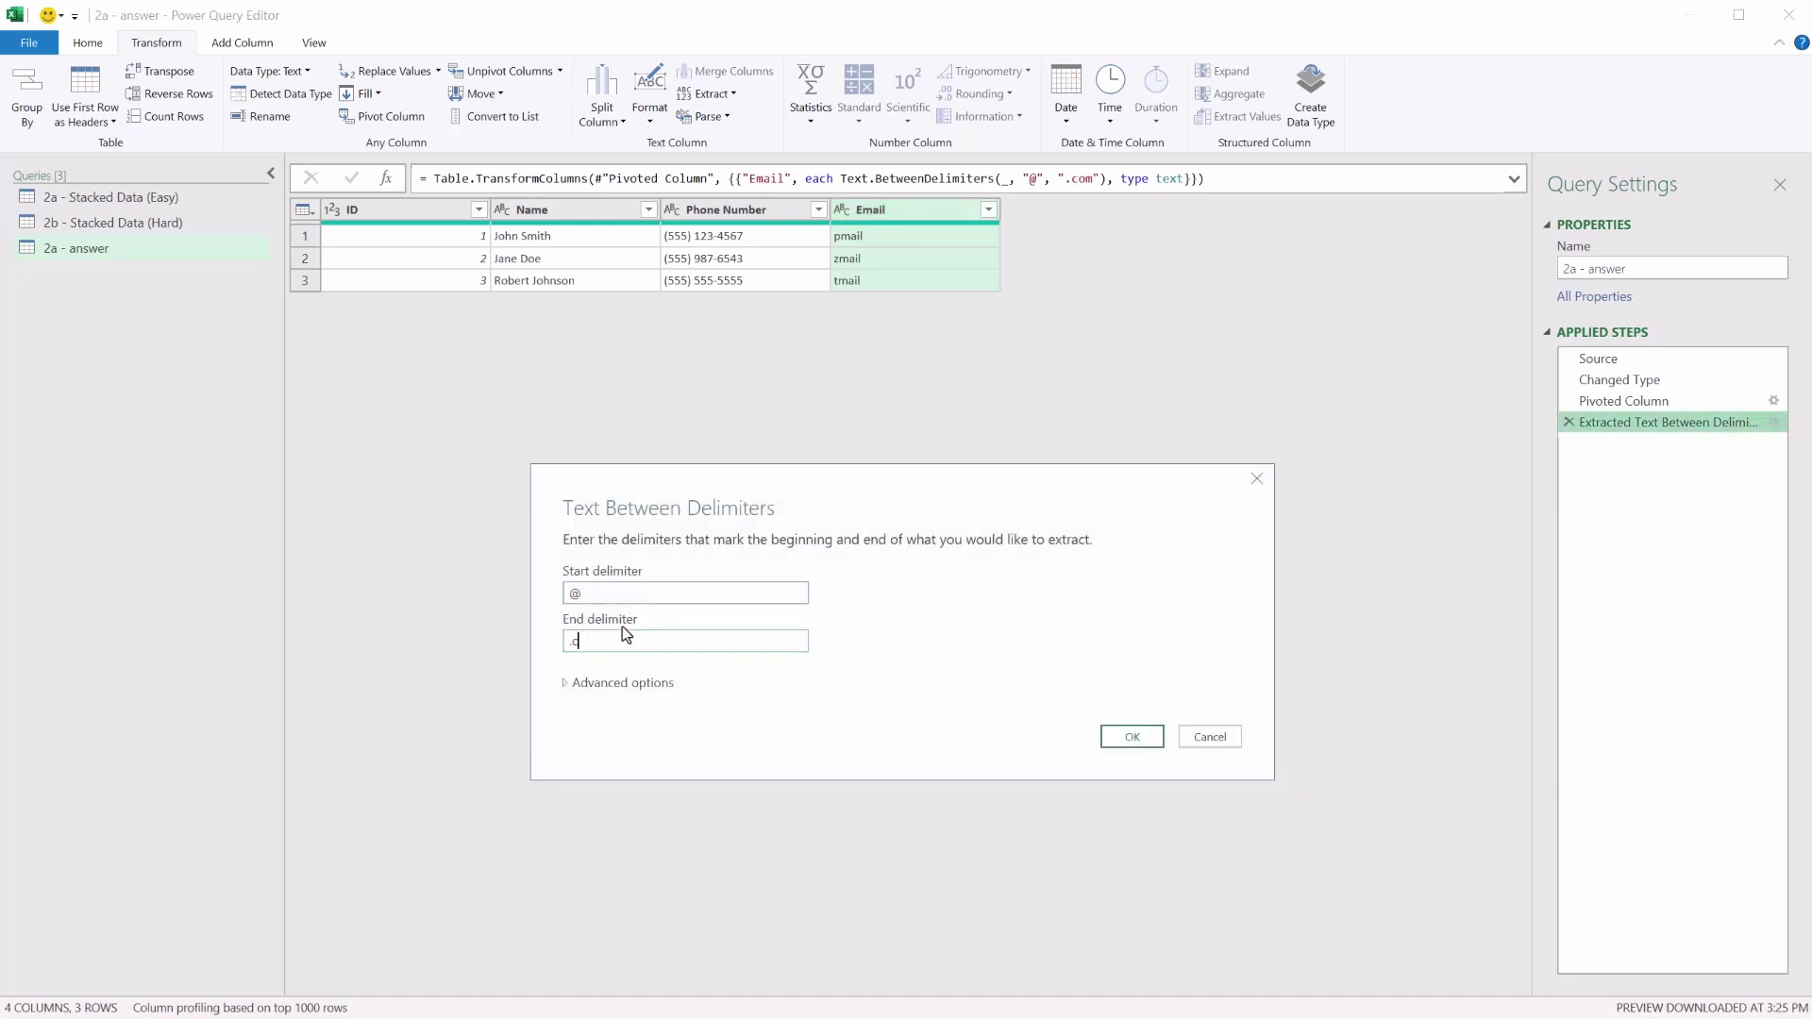
key("BackSpace")
left_click(1158, 733)
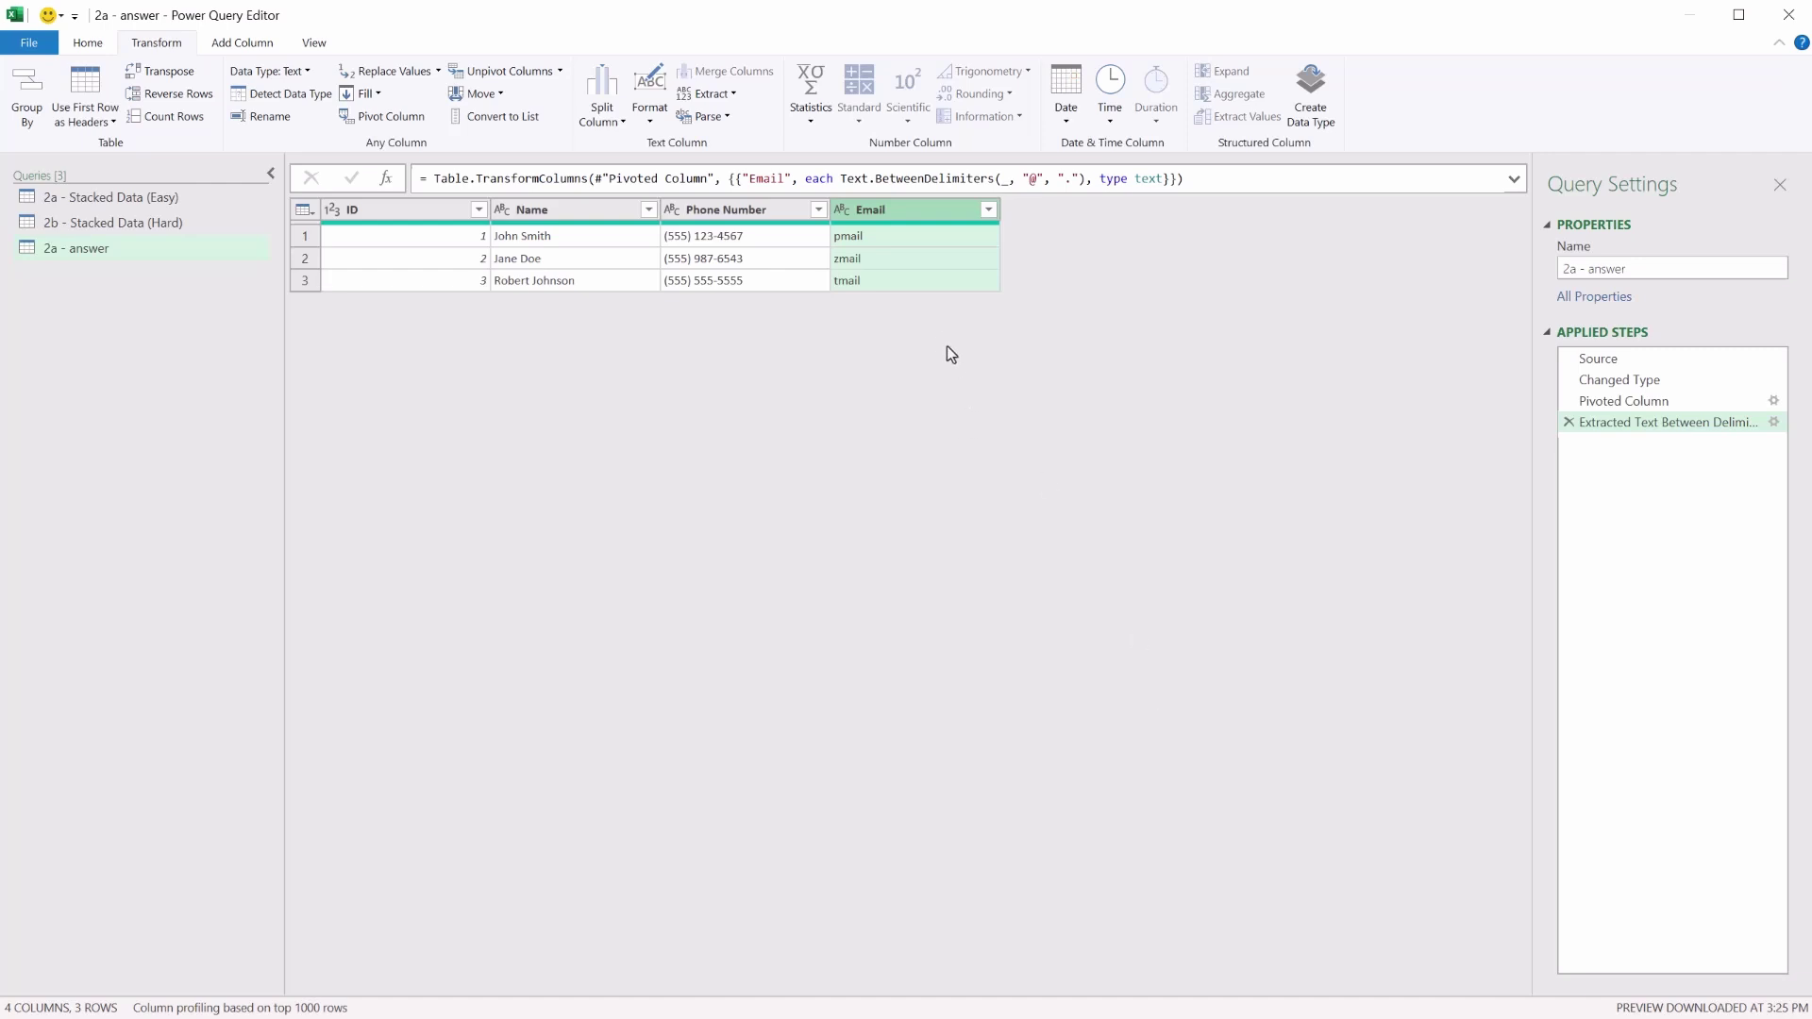
- Rename the Email column to "EmailProvider"
double_click(900, 211)
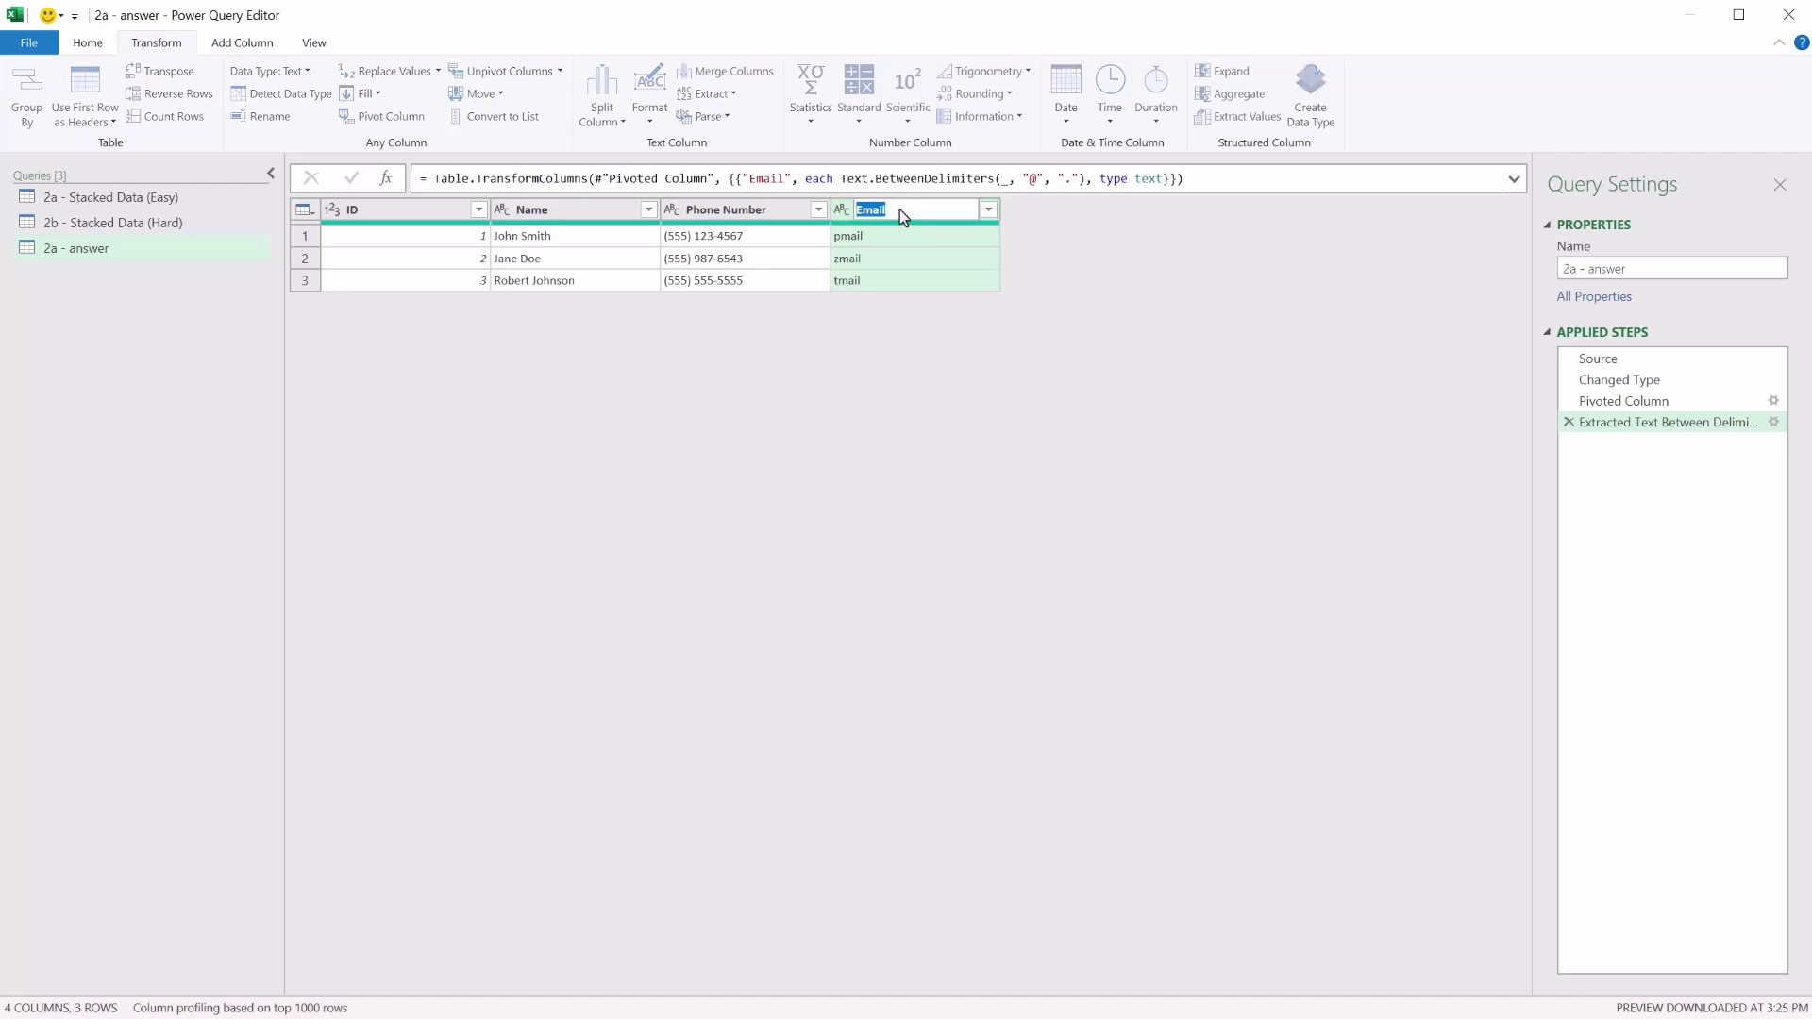
type("Provider")
key("Return")
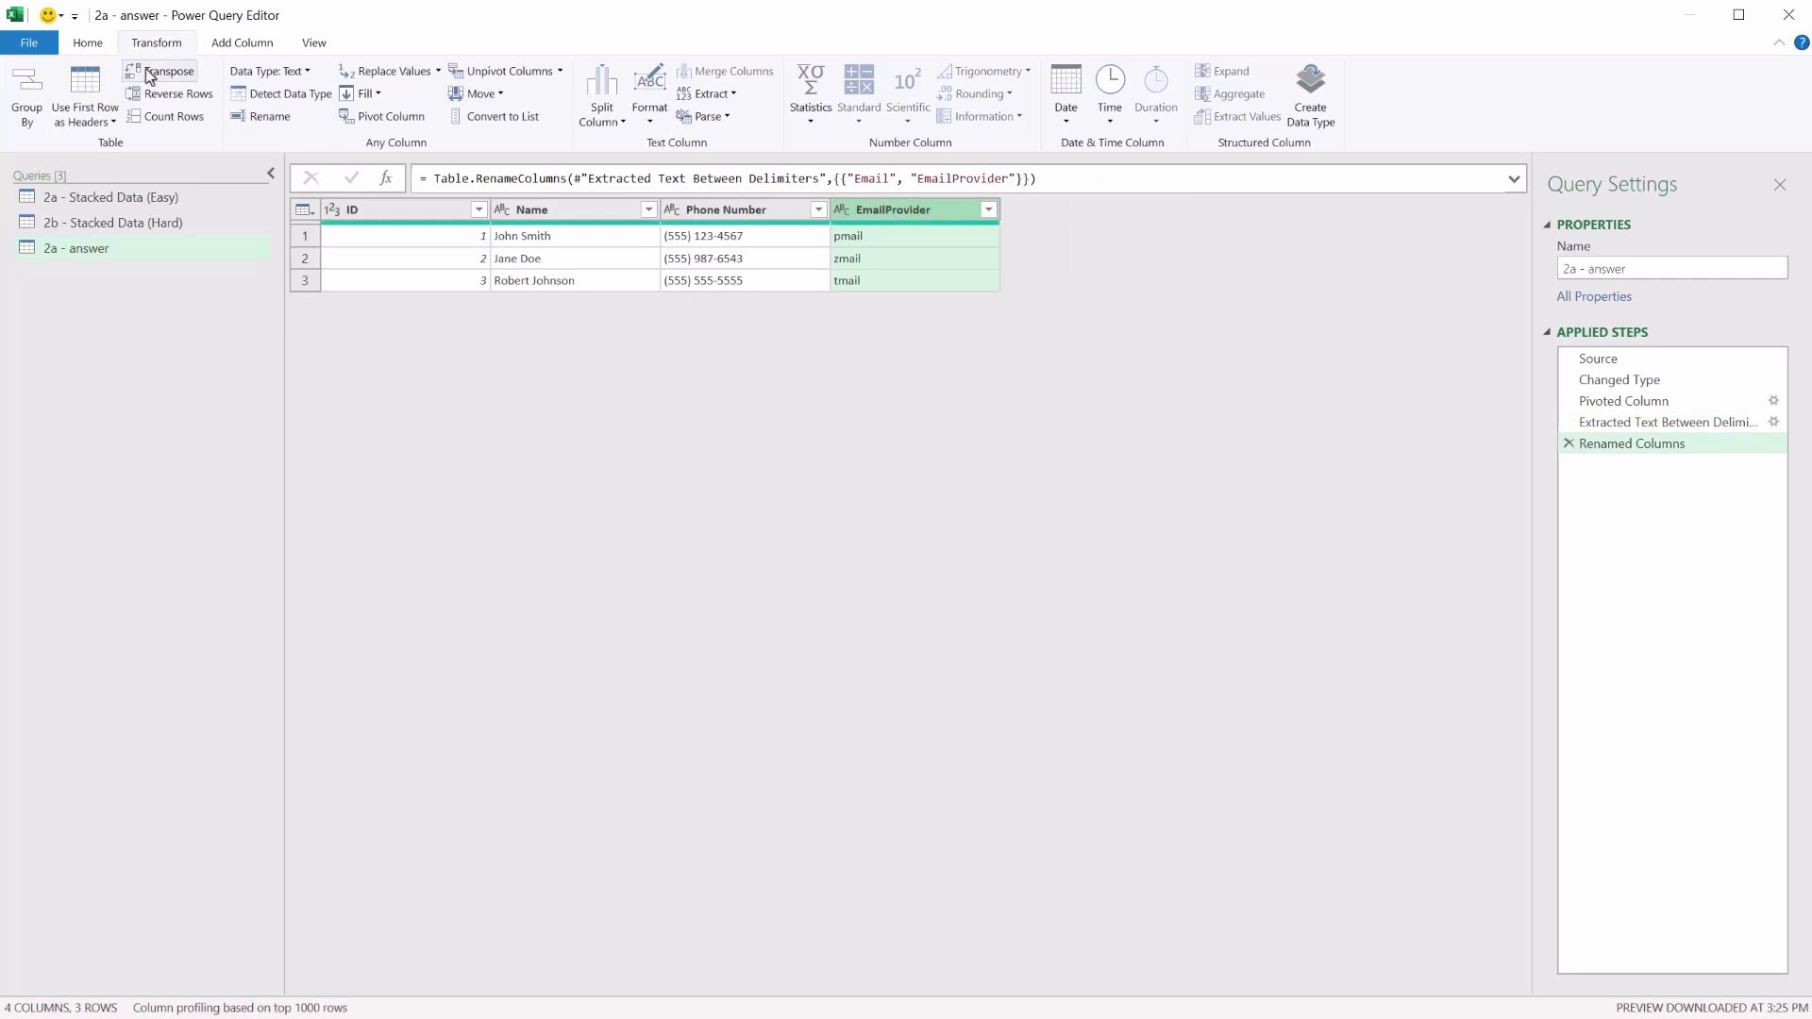
- Close the query editor and load the query as a table on the existing worksheet, starting at cell K11 under Your Output
left_click(88, 43)
left_click(27, 121)
left_click(43, 170)
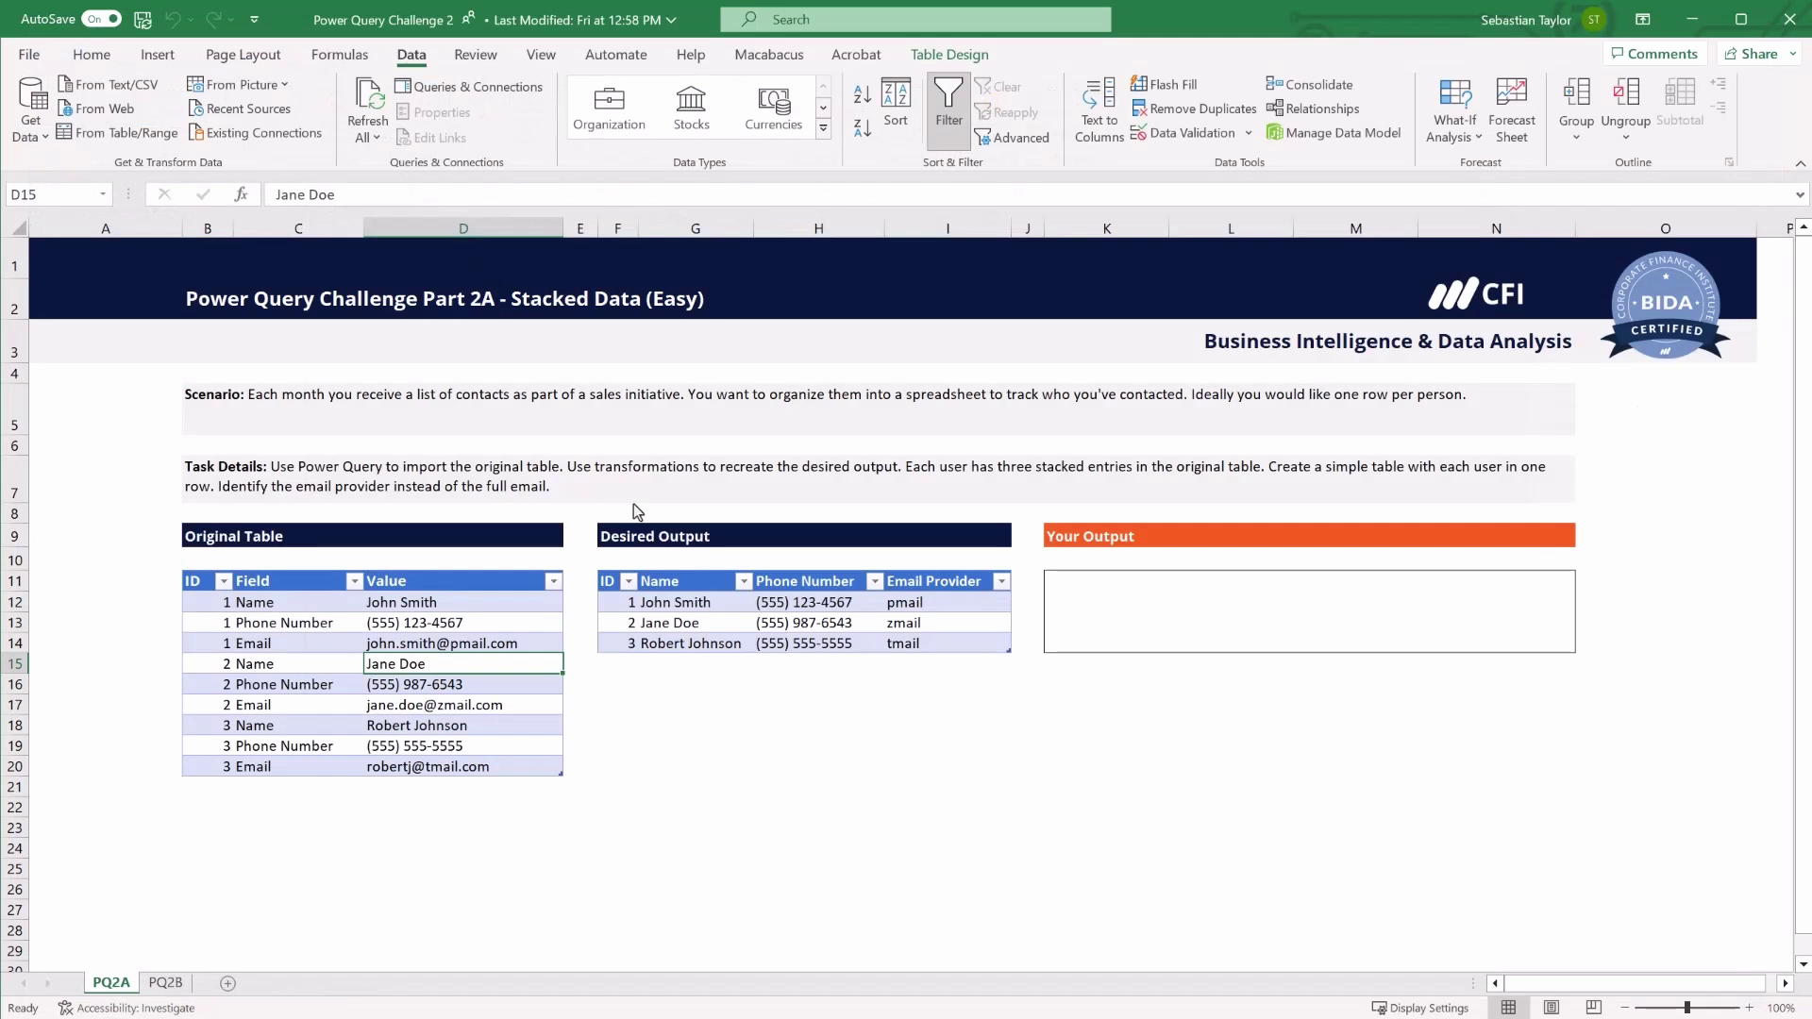
left_click(1128, 422)
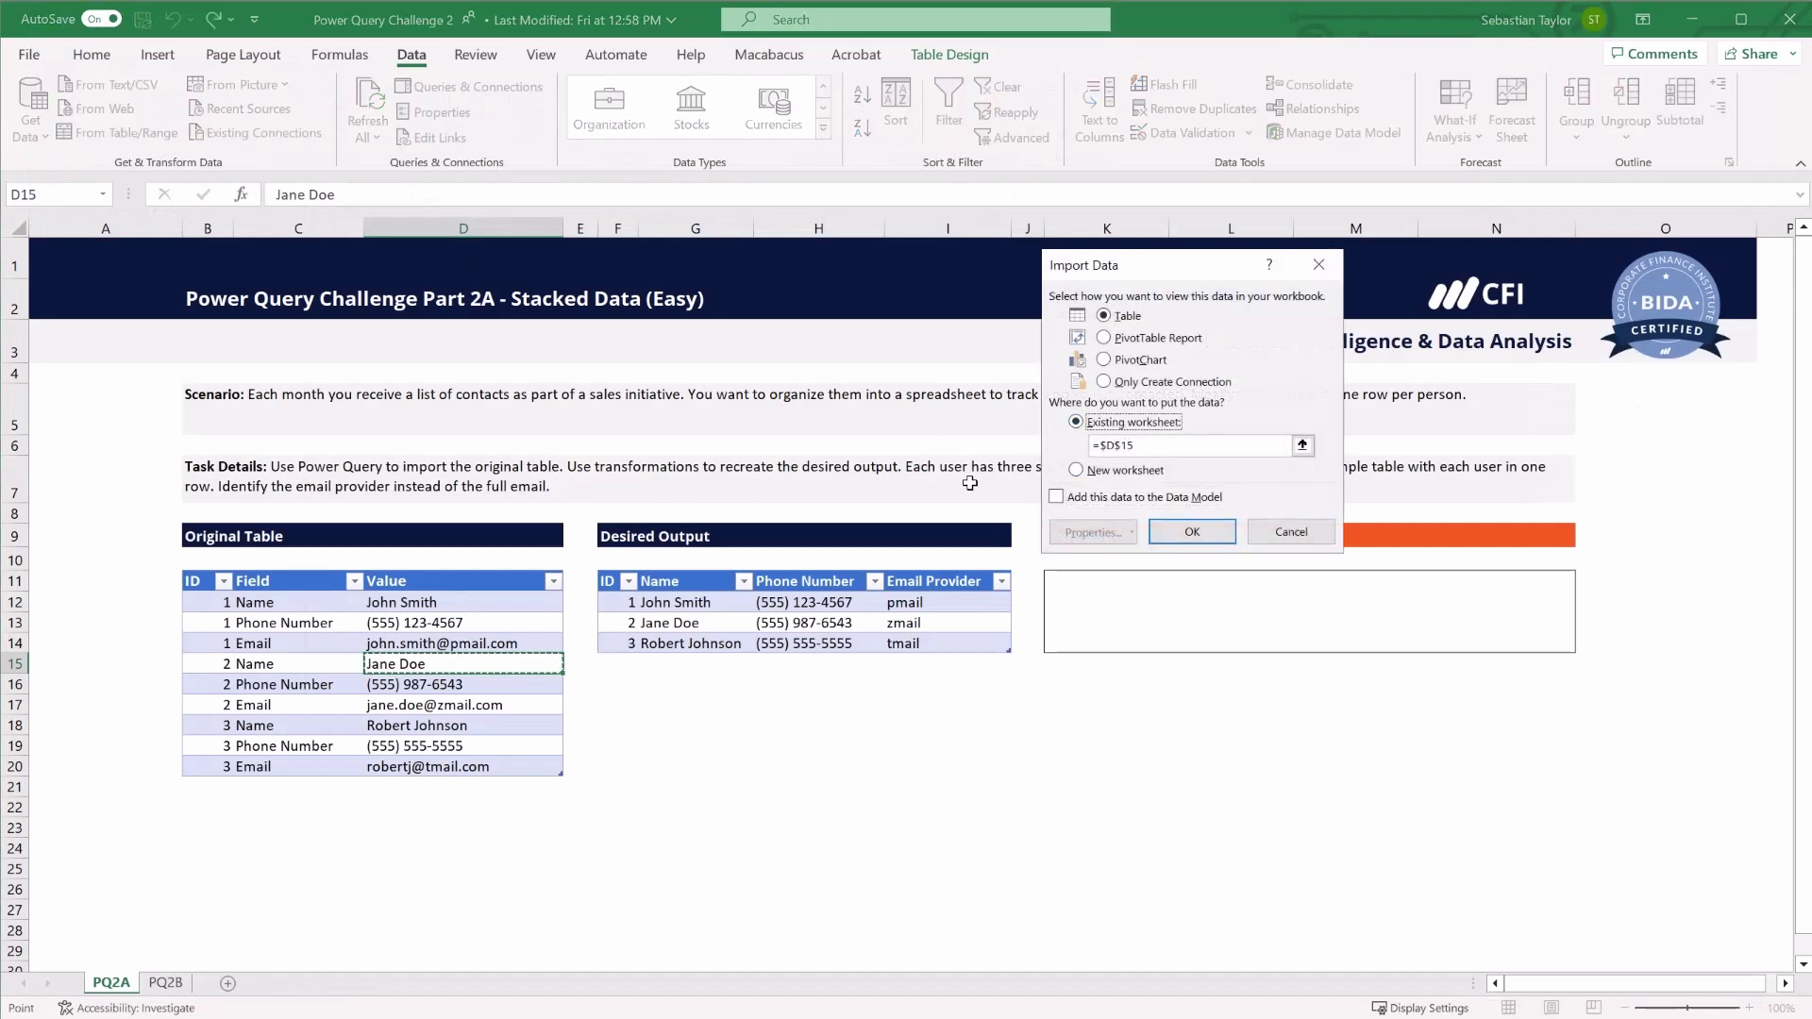
left_click(1057, 577)
left_click(1192, 531)
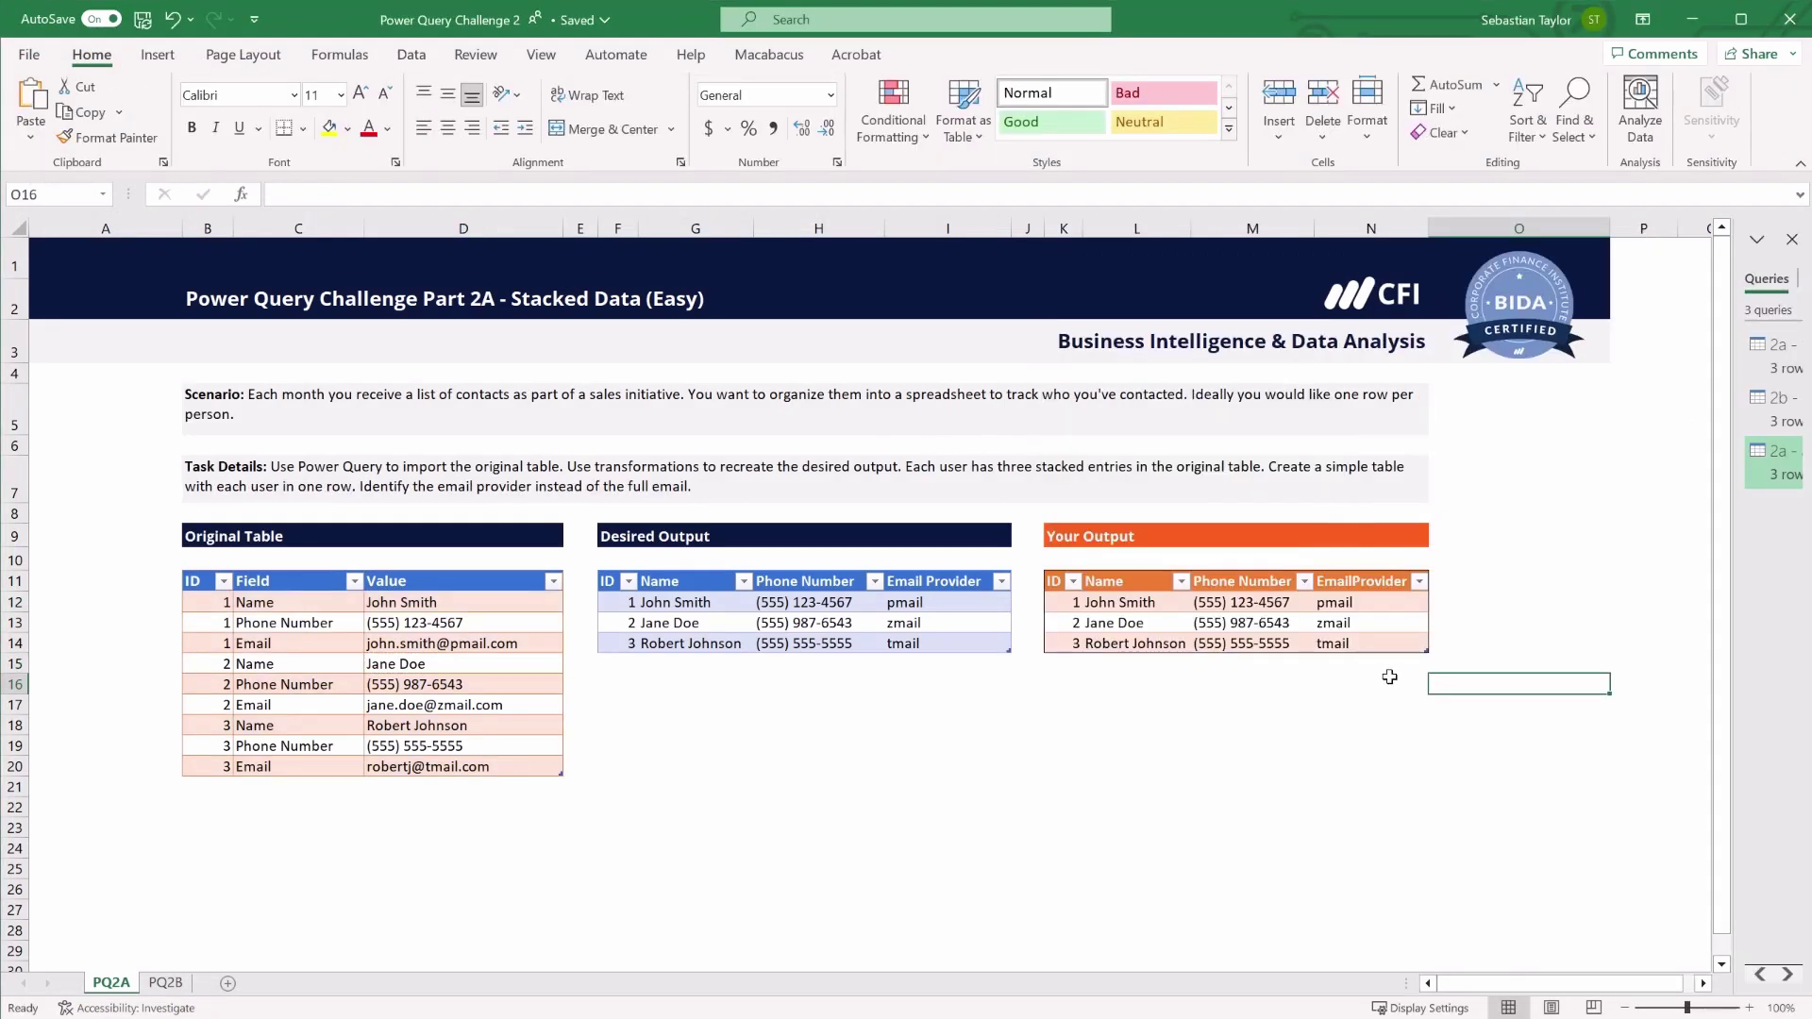
- Import the Original Table on the PQ2B sheet into the Power Query Editor as a new query
left_click(176, 982)
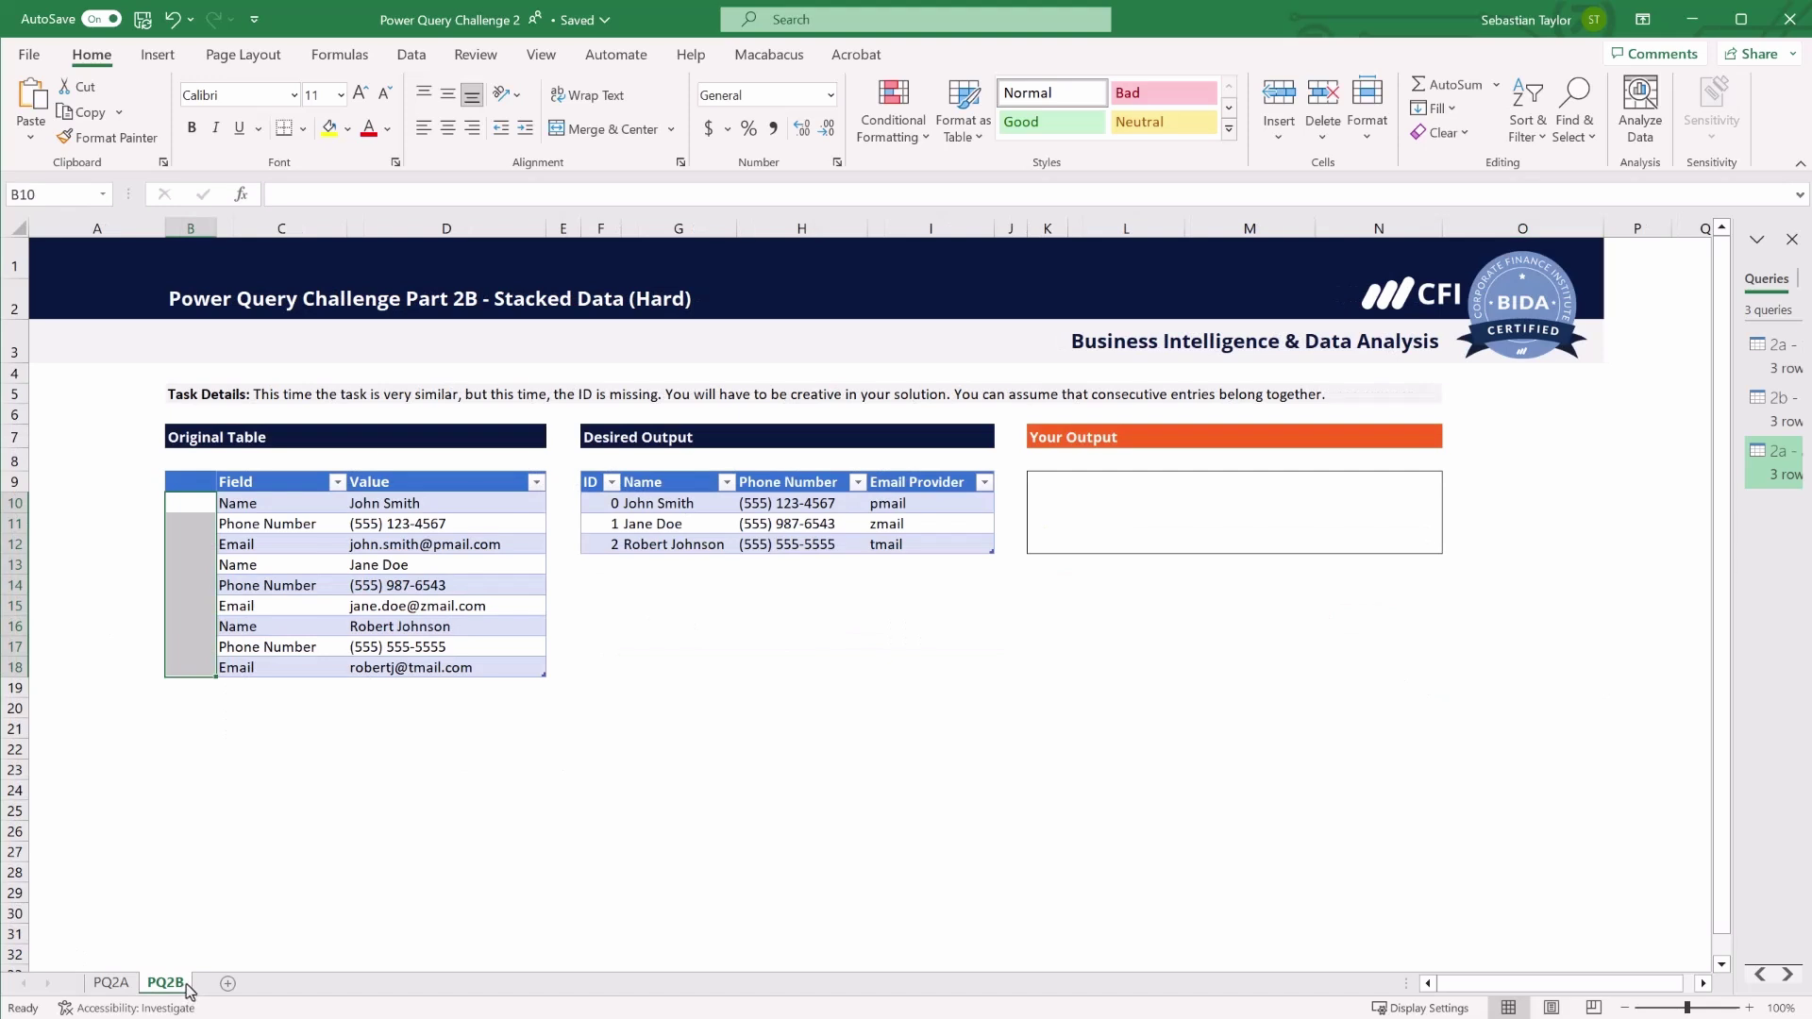
left_click(227, 786)
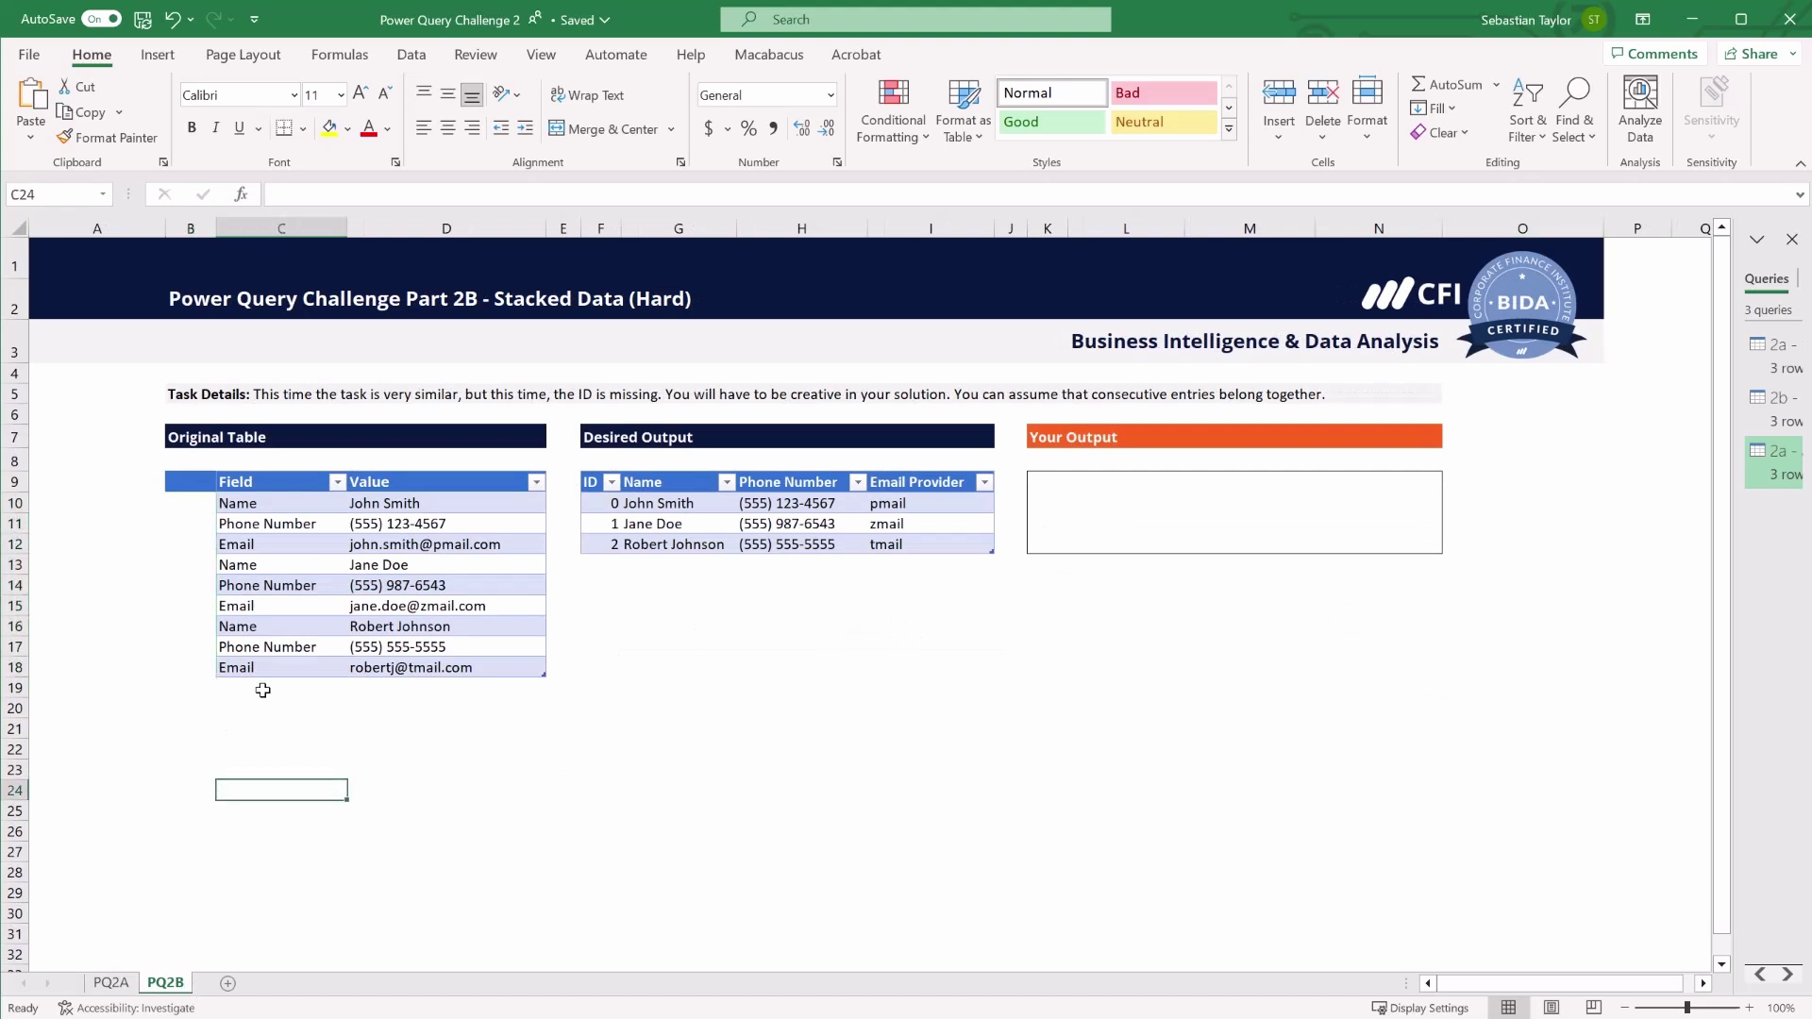
left_click_drag(180, 497, 203, 673)
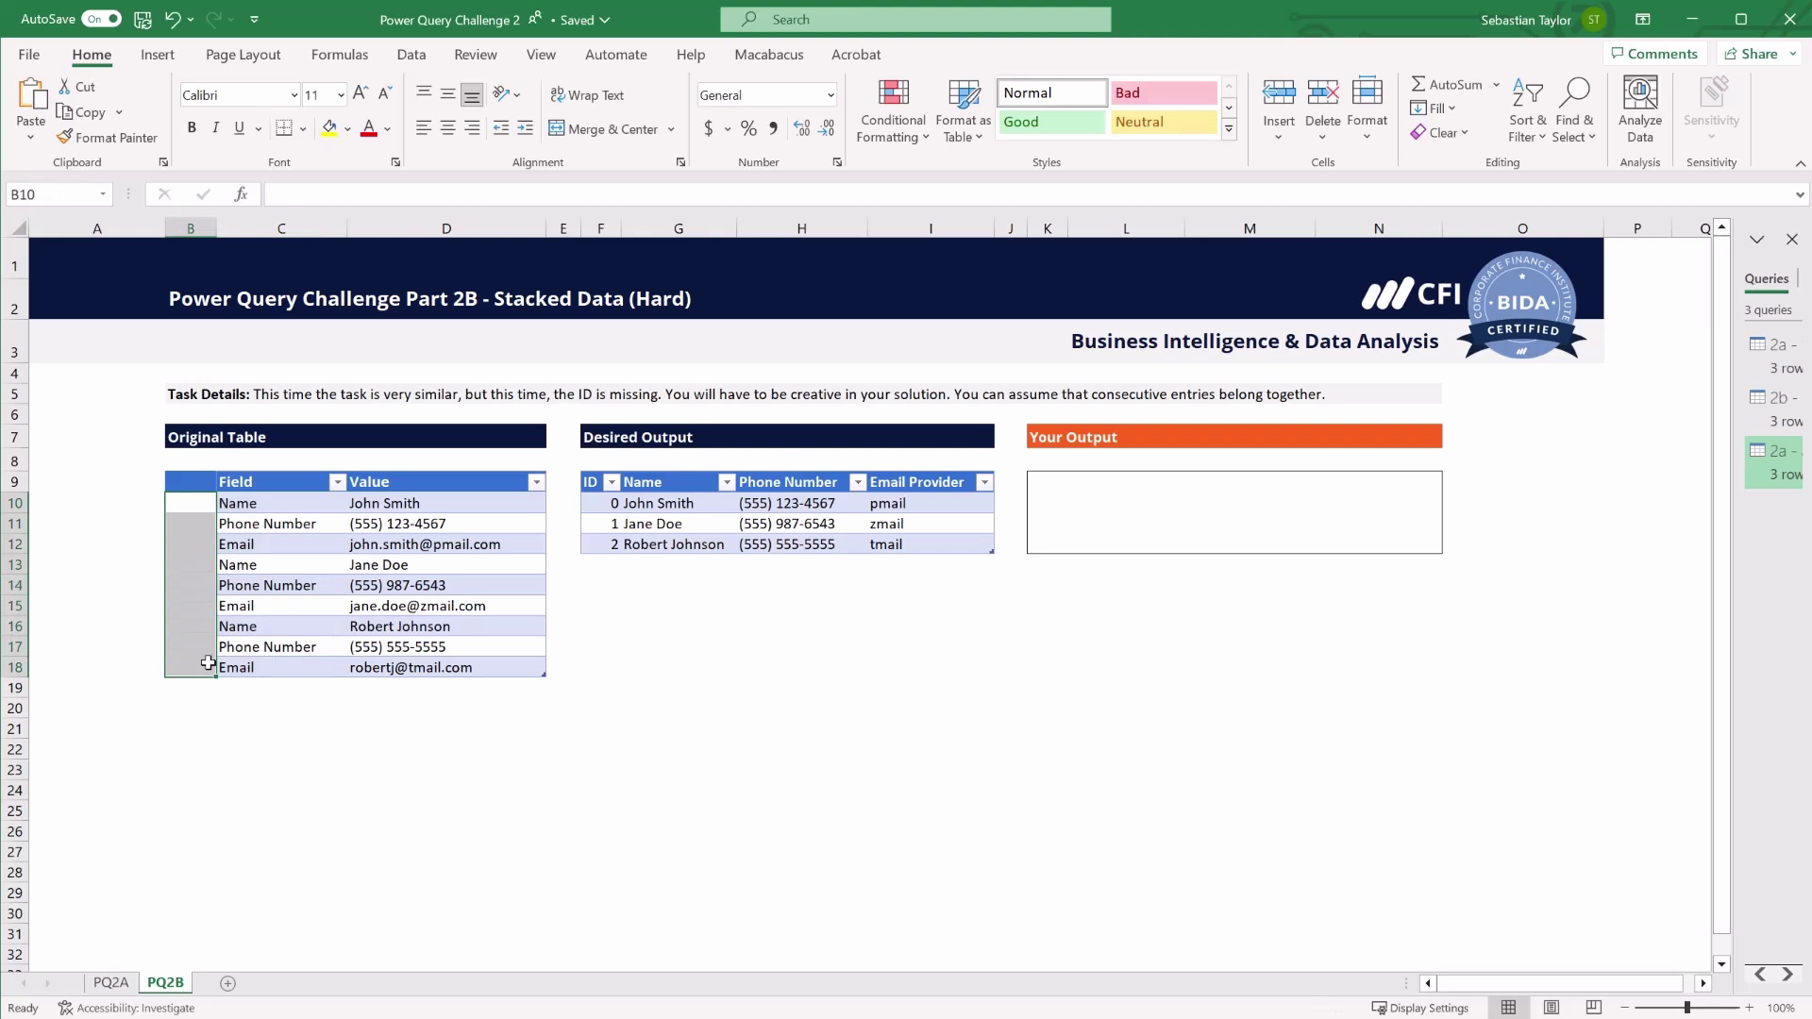
left_click_drag(315, 508, 298, 615)
left_click(304, 713)
left_click(374, 588)
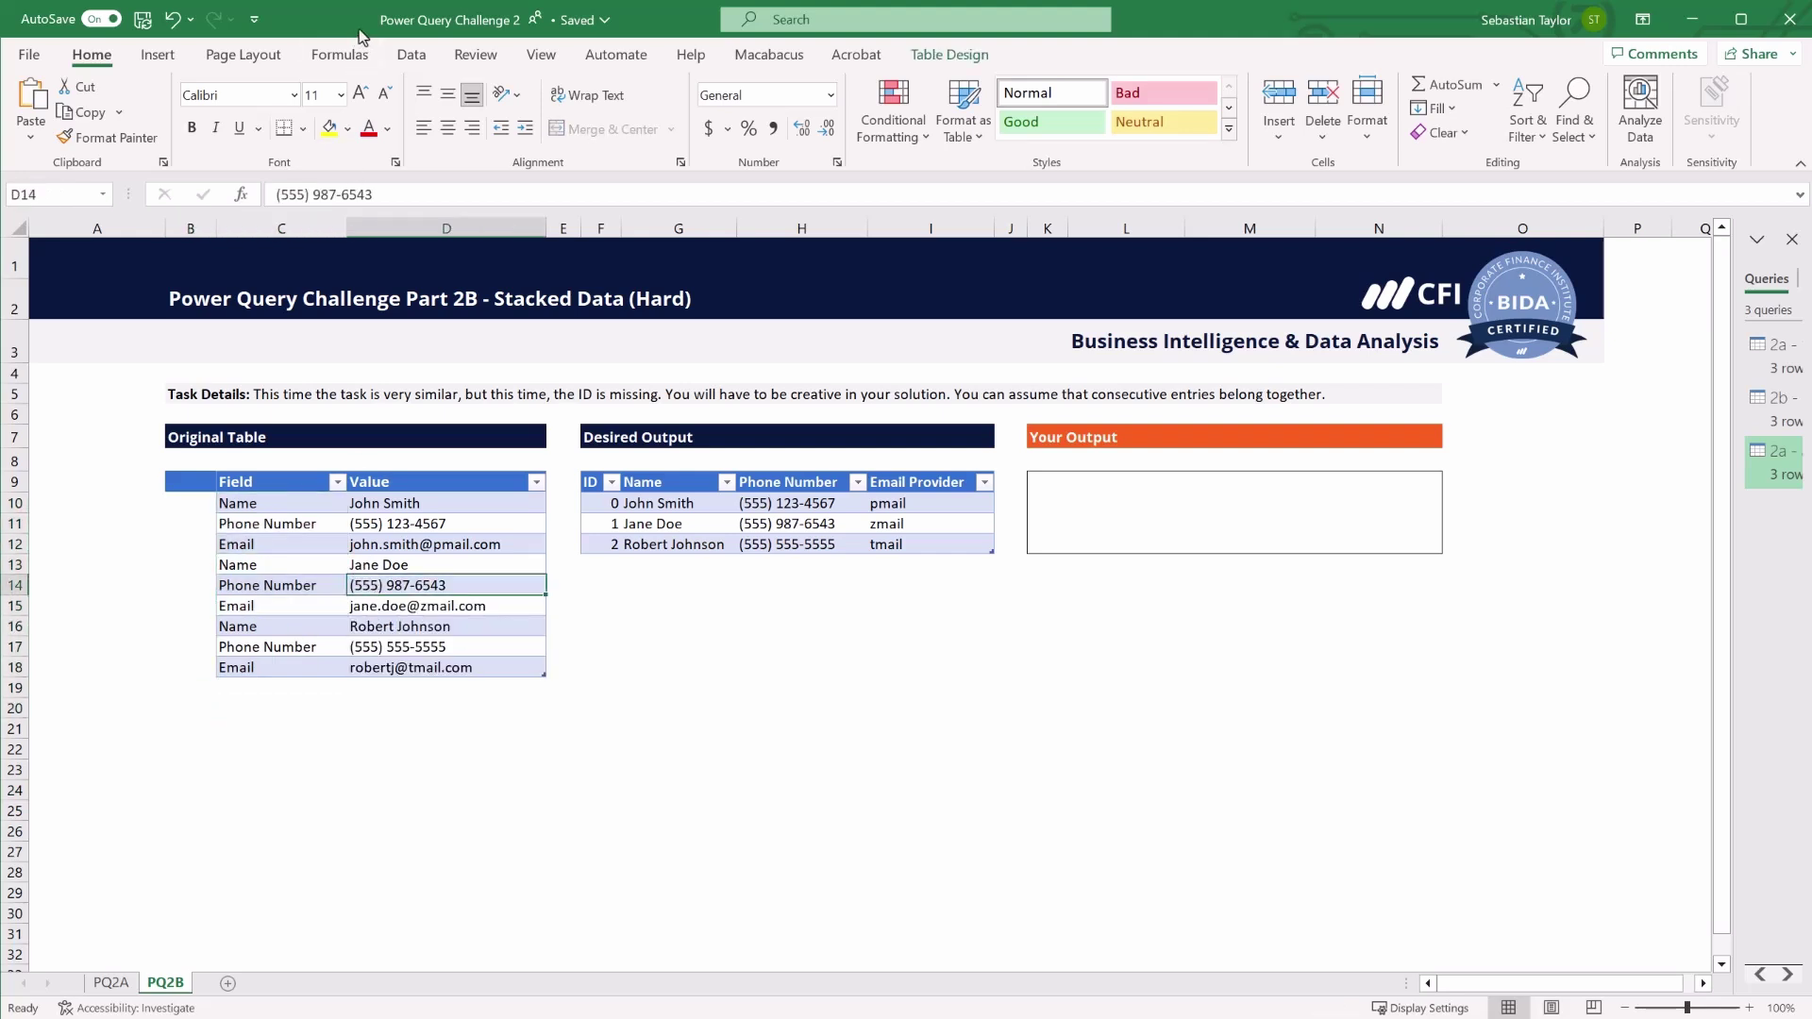
left_click(412, 54)
left_click(68, 135)
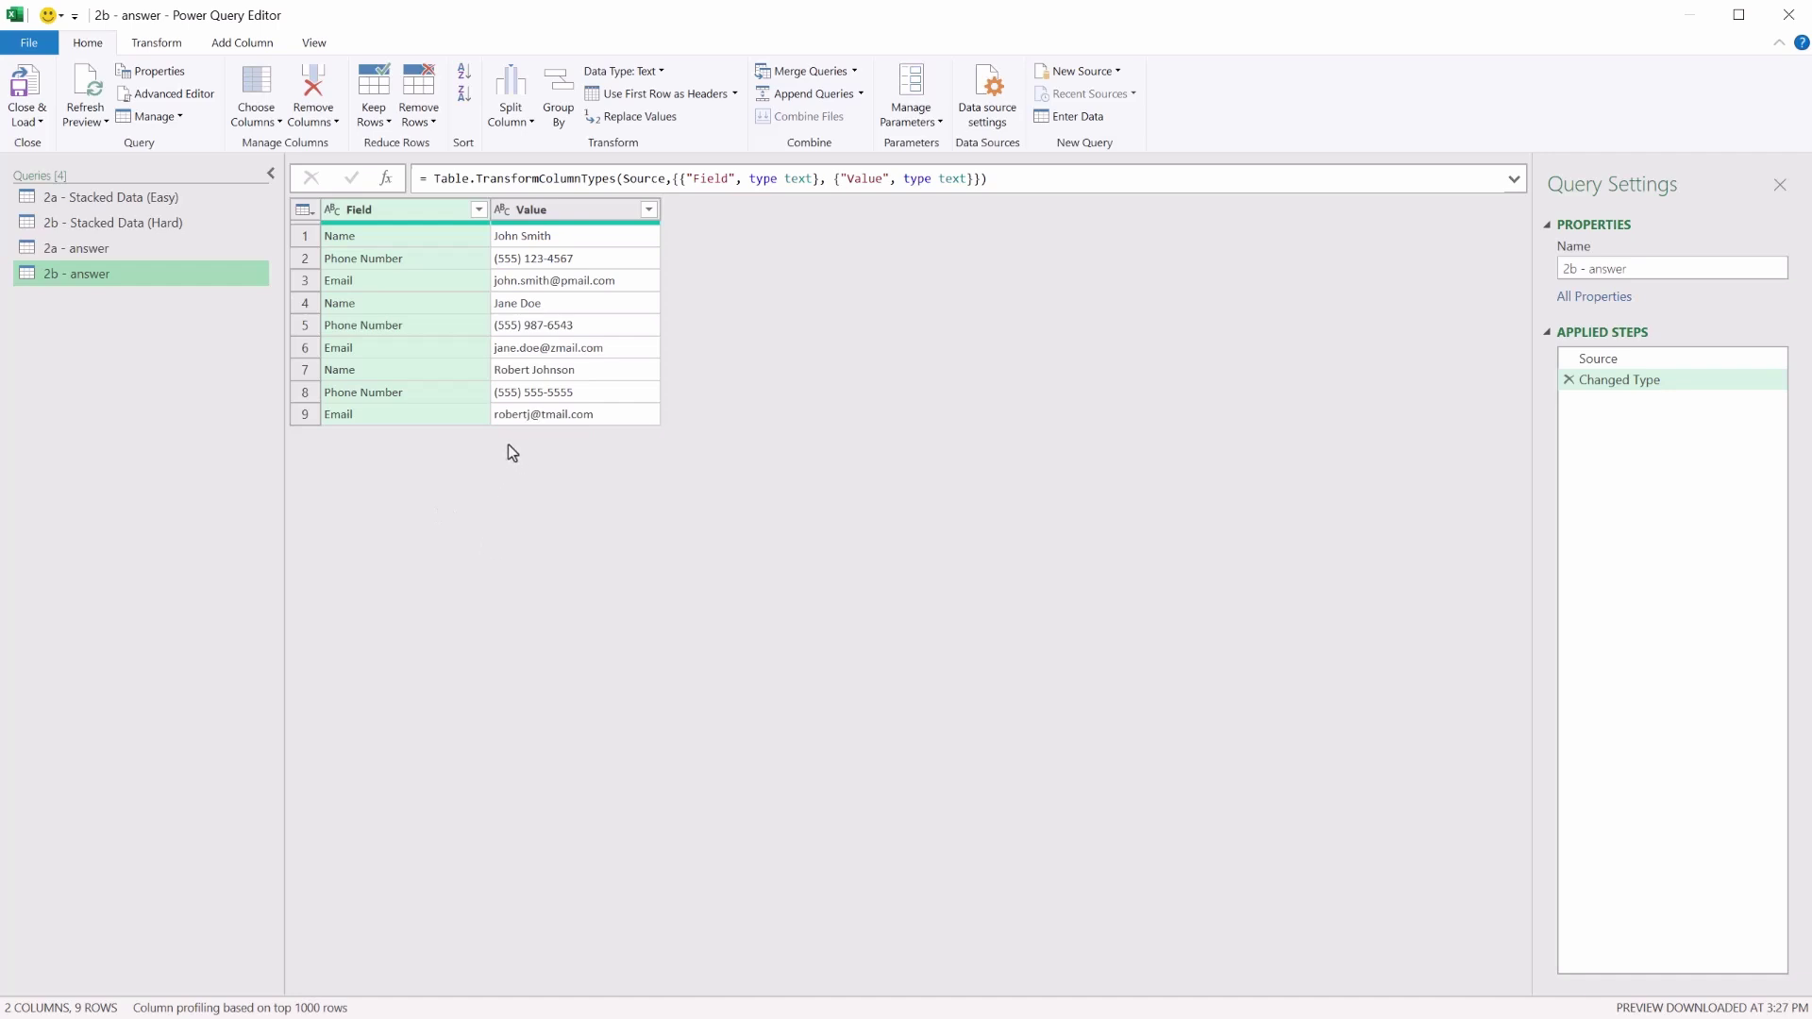
- Add an index column starting from 0 to the stacked Field and Value table
left_click(230, 43)
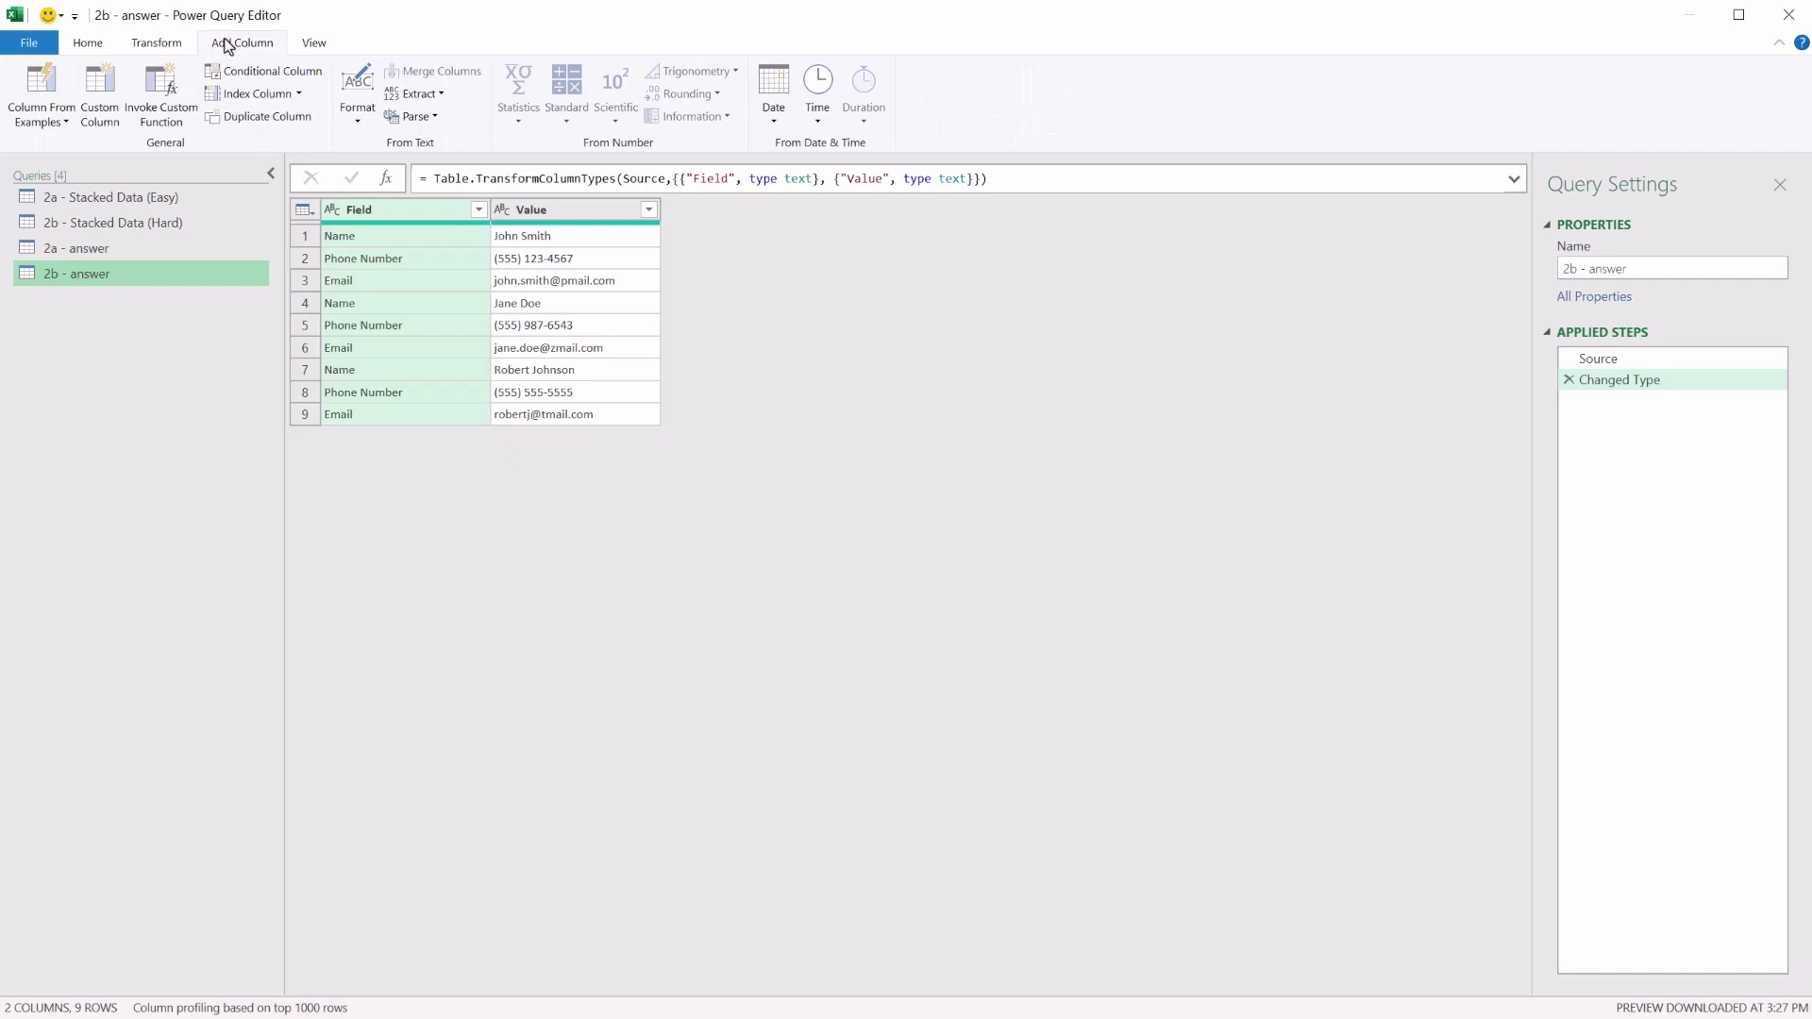
left_click(298, 95)
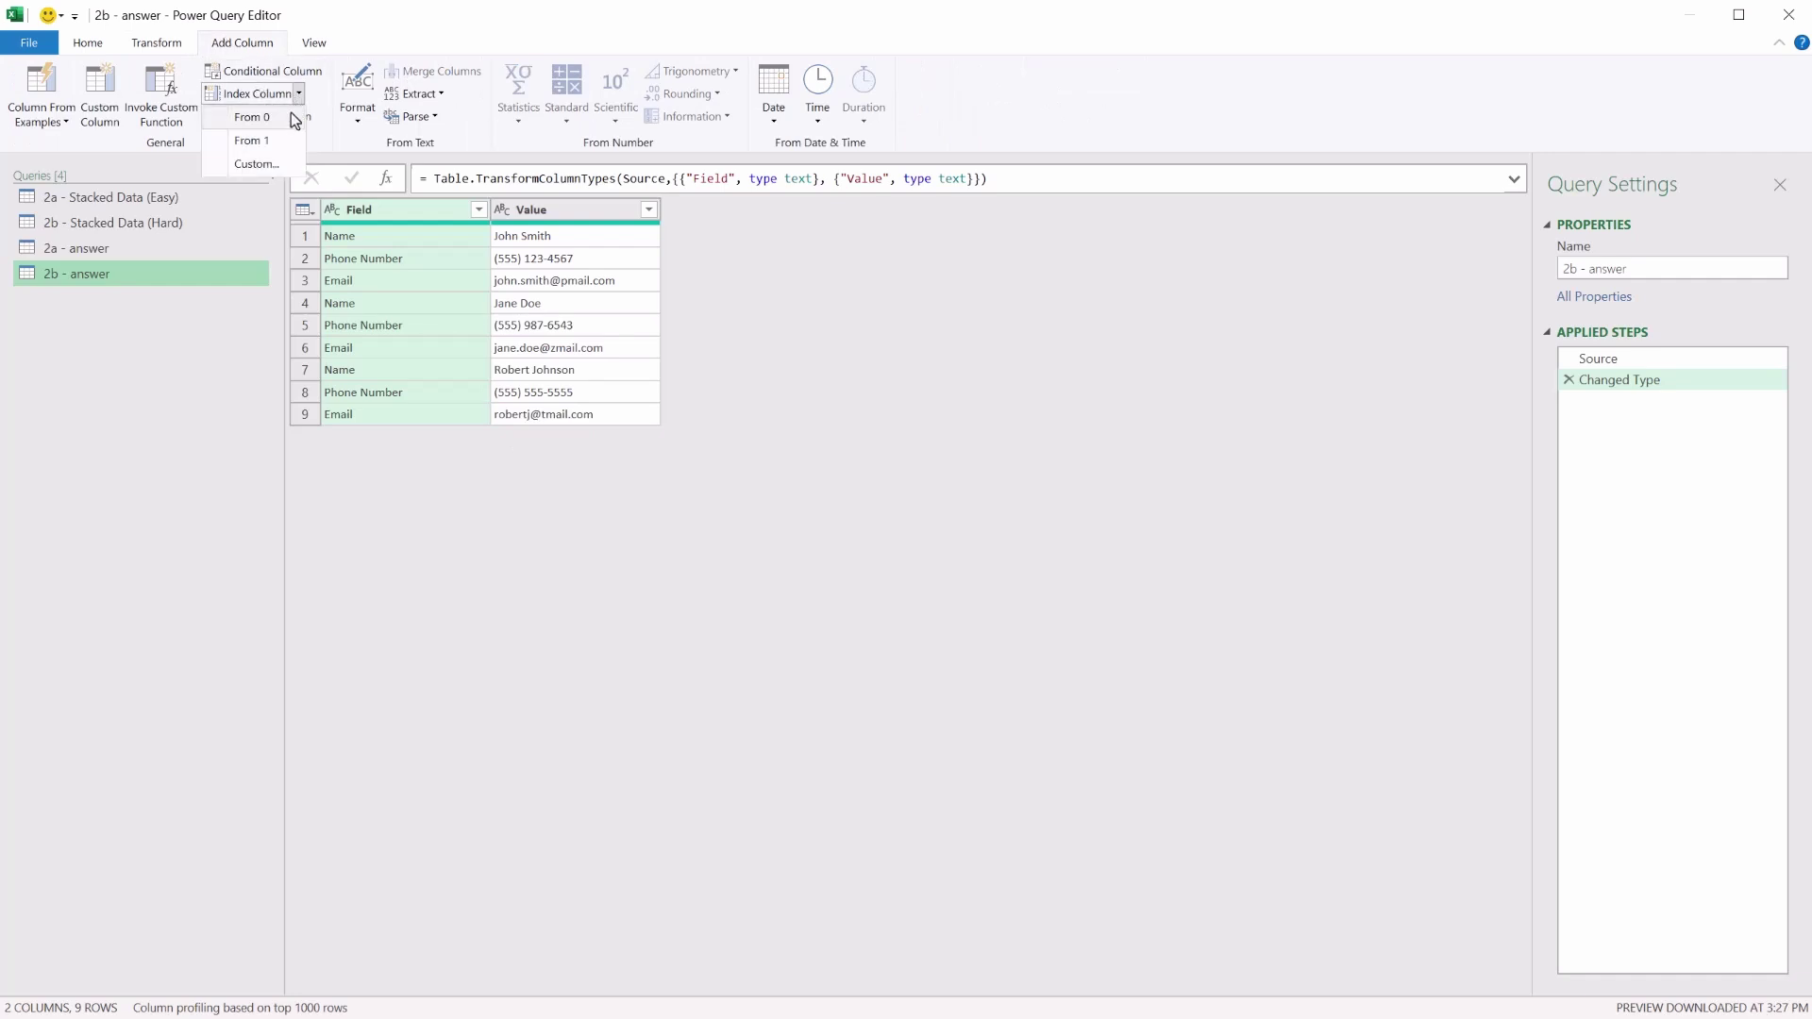
left_click(291, 119)
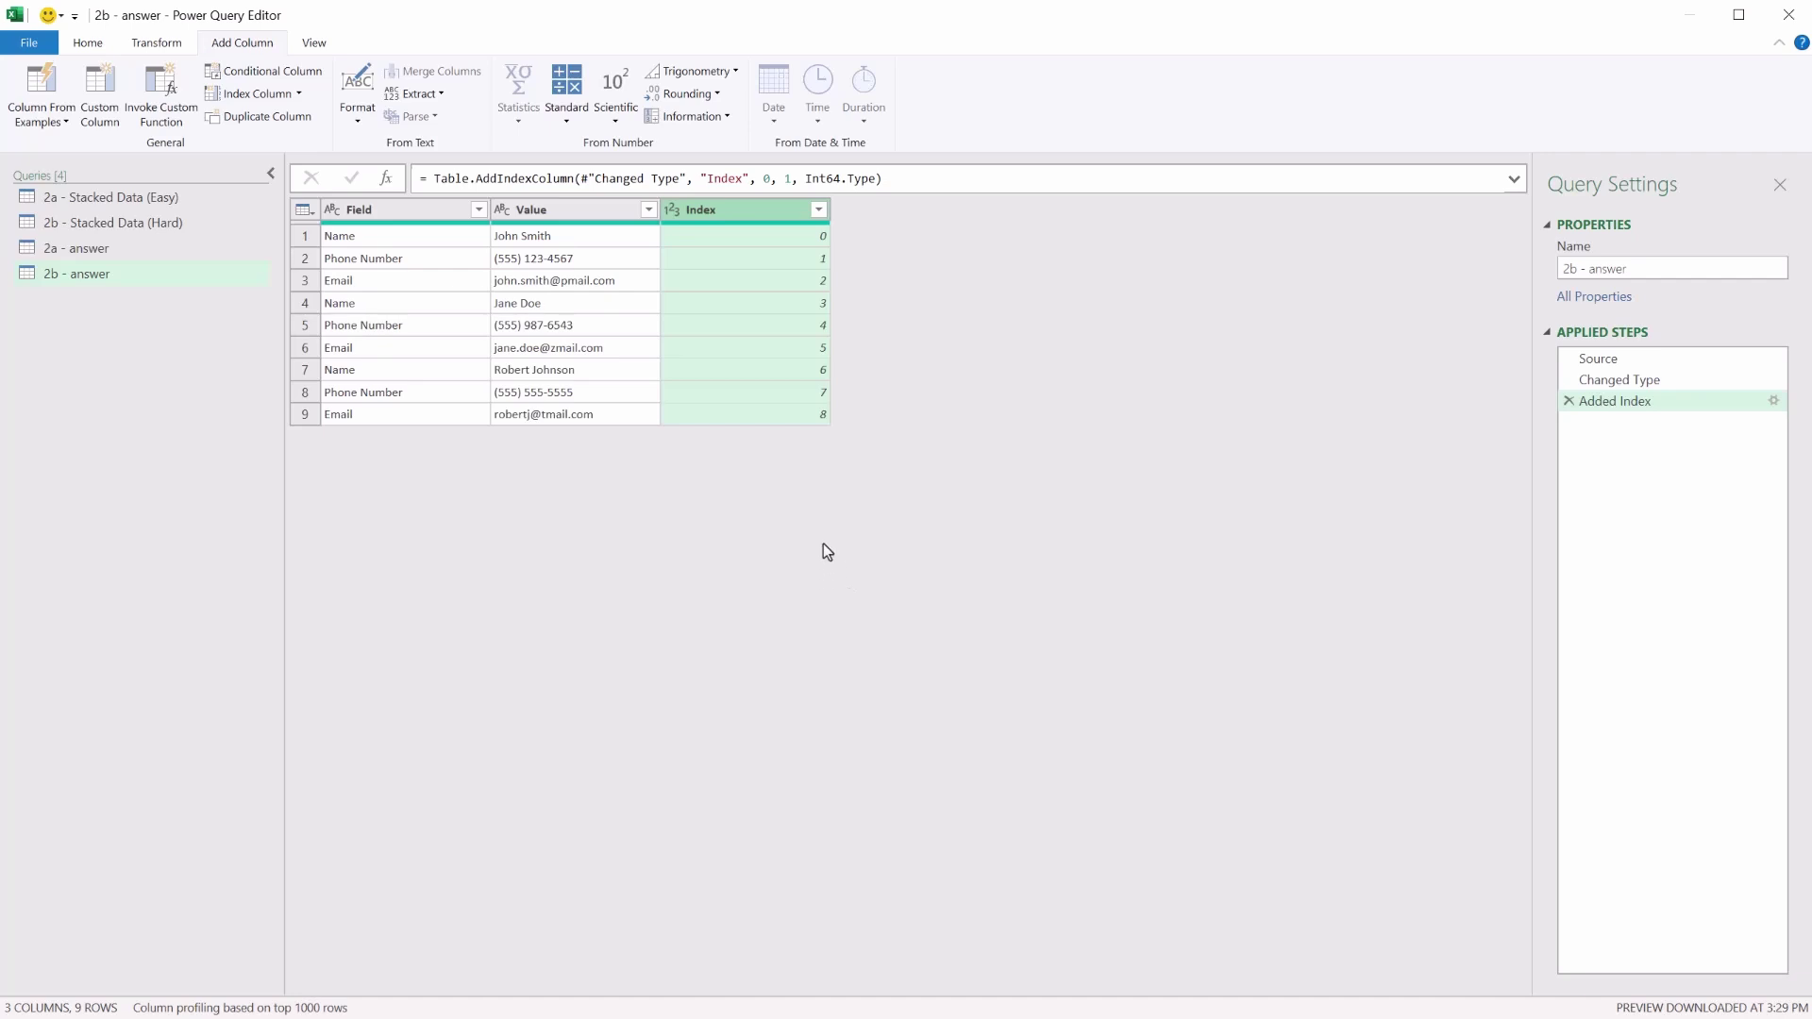
- Add a new column that integer-divides the Index column by 3
left_click(560, 110)
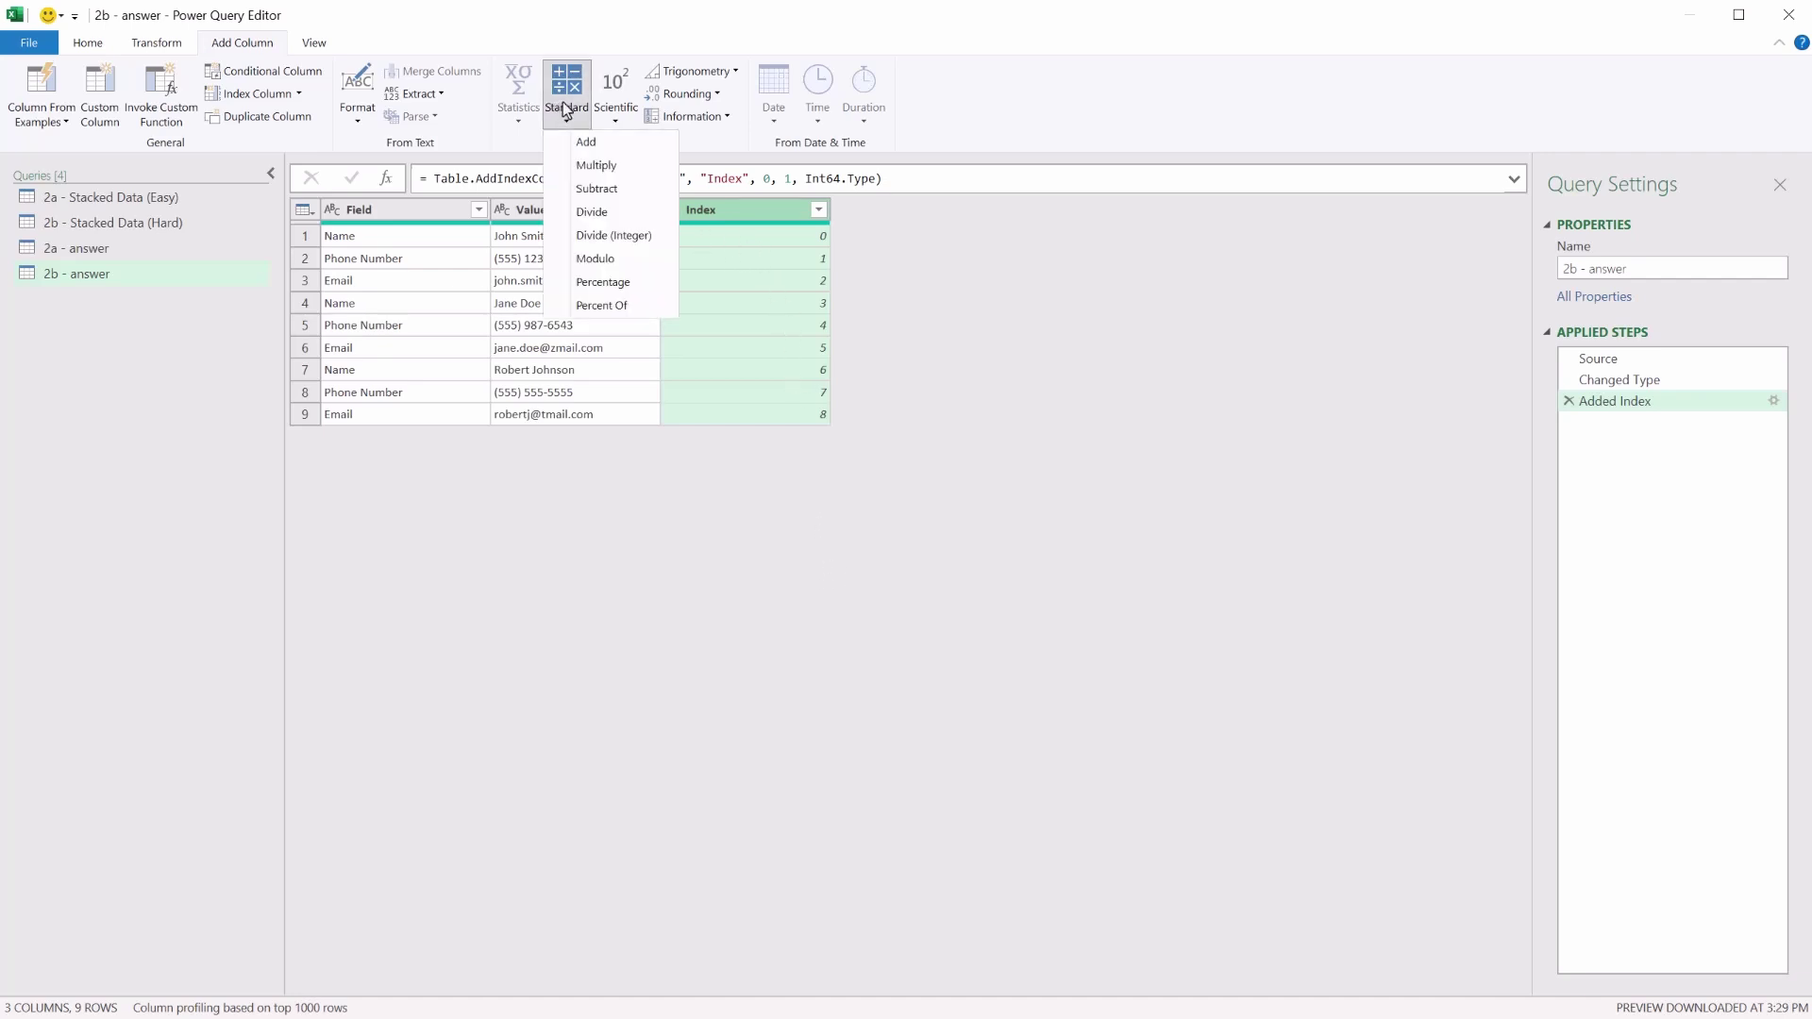
left_click(638, 235)
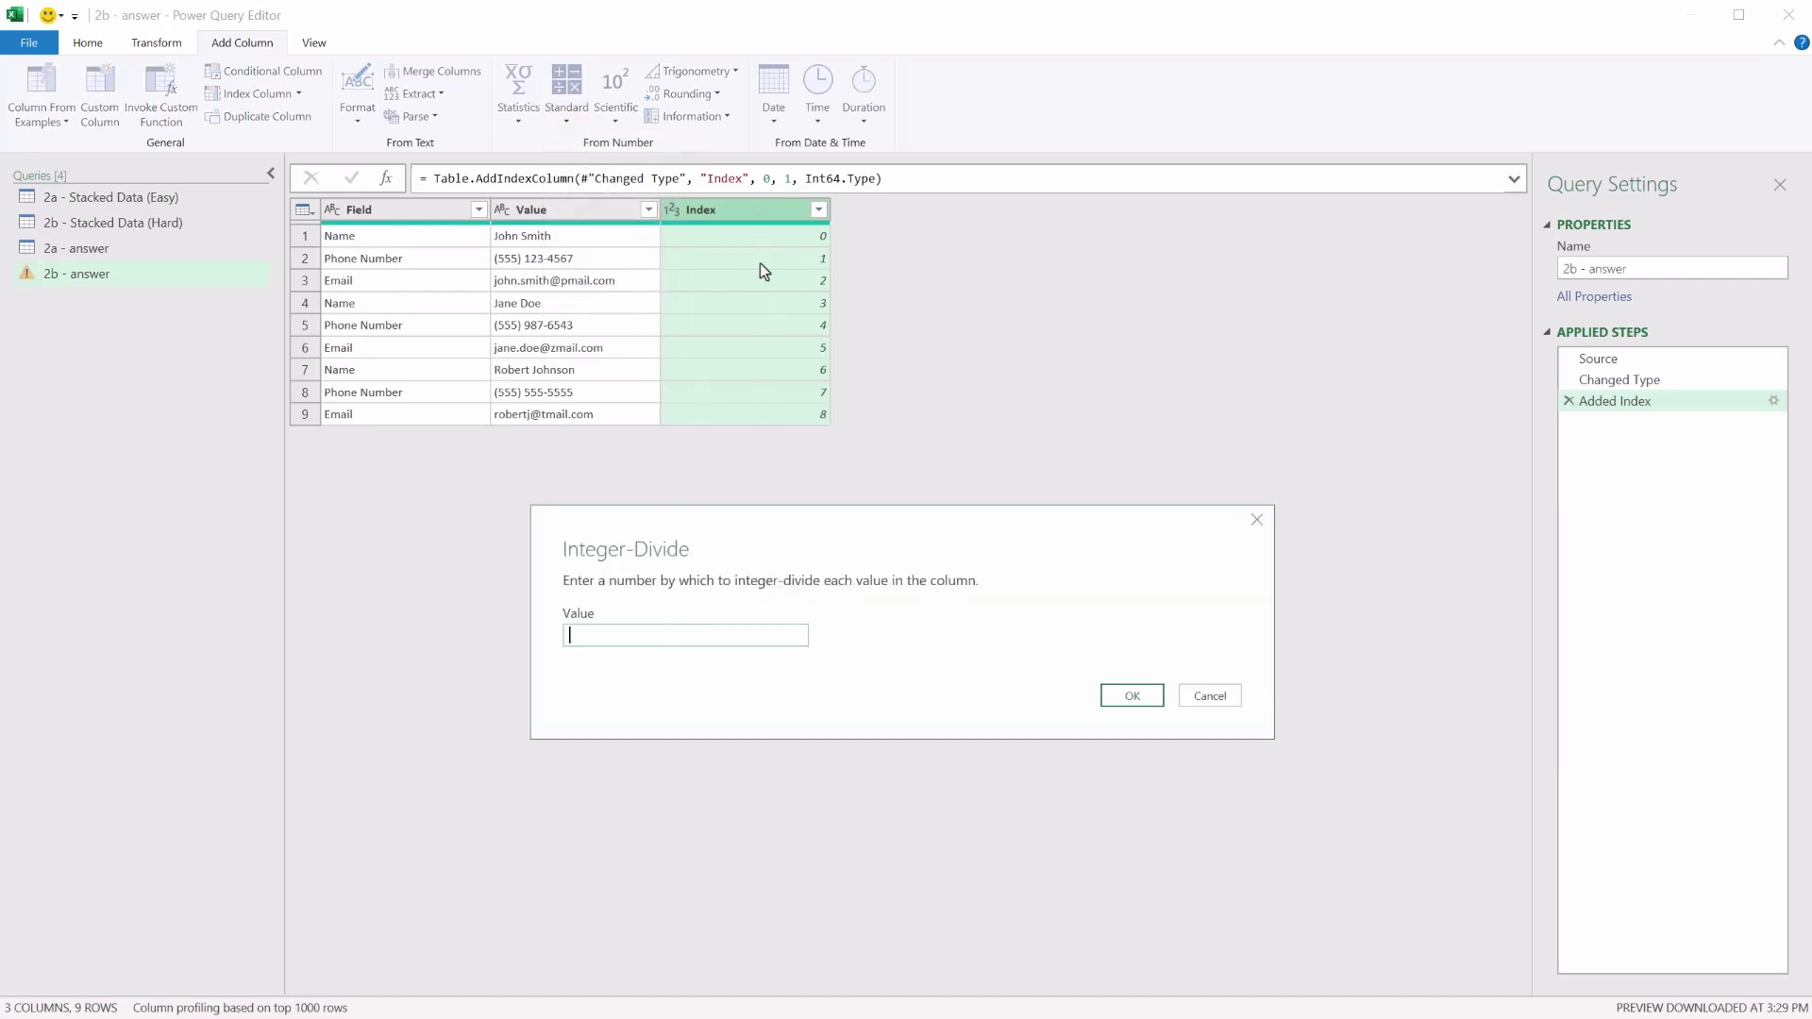
type("3")
key("Return")
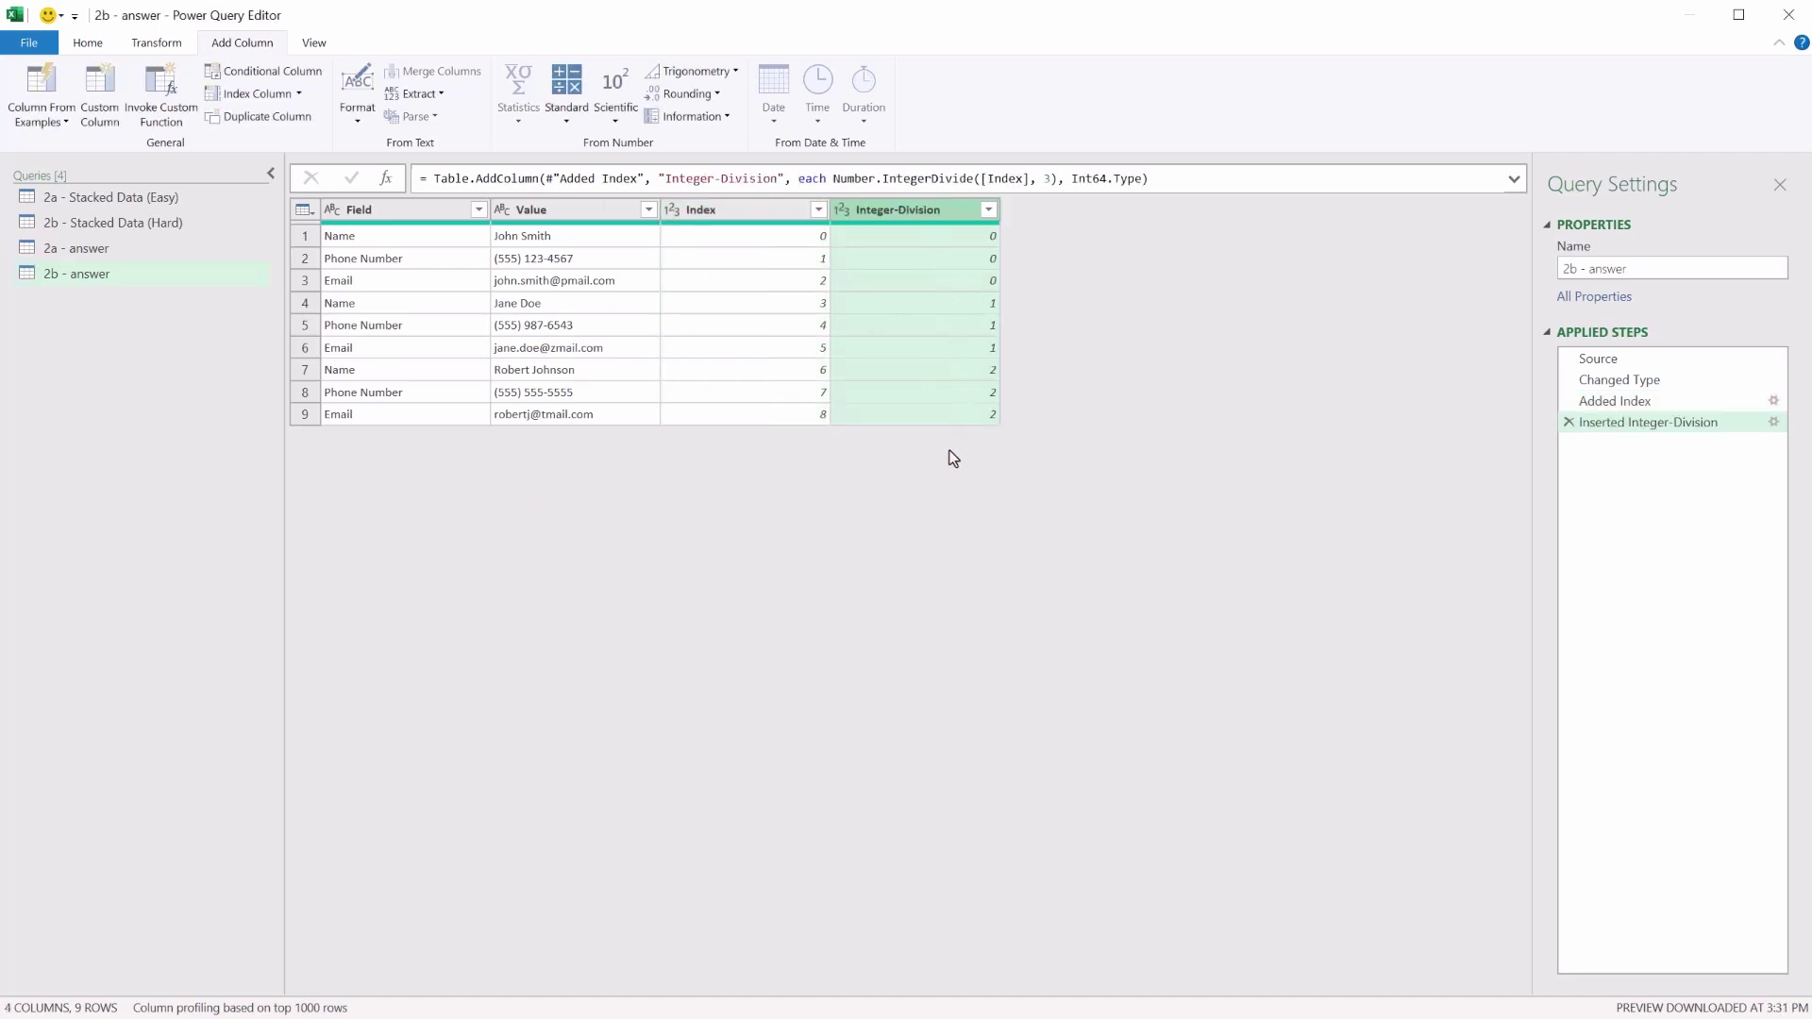
- Add a column with the regular division of Index by 3 for comparison, and delete that applied step again
left_click(746, 211)
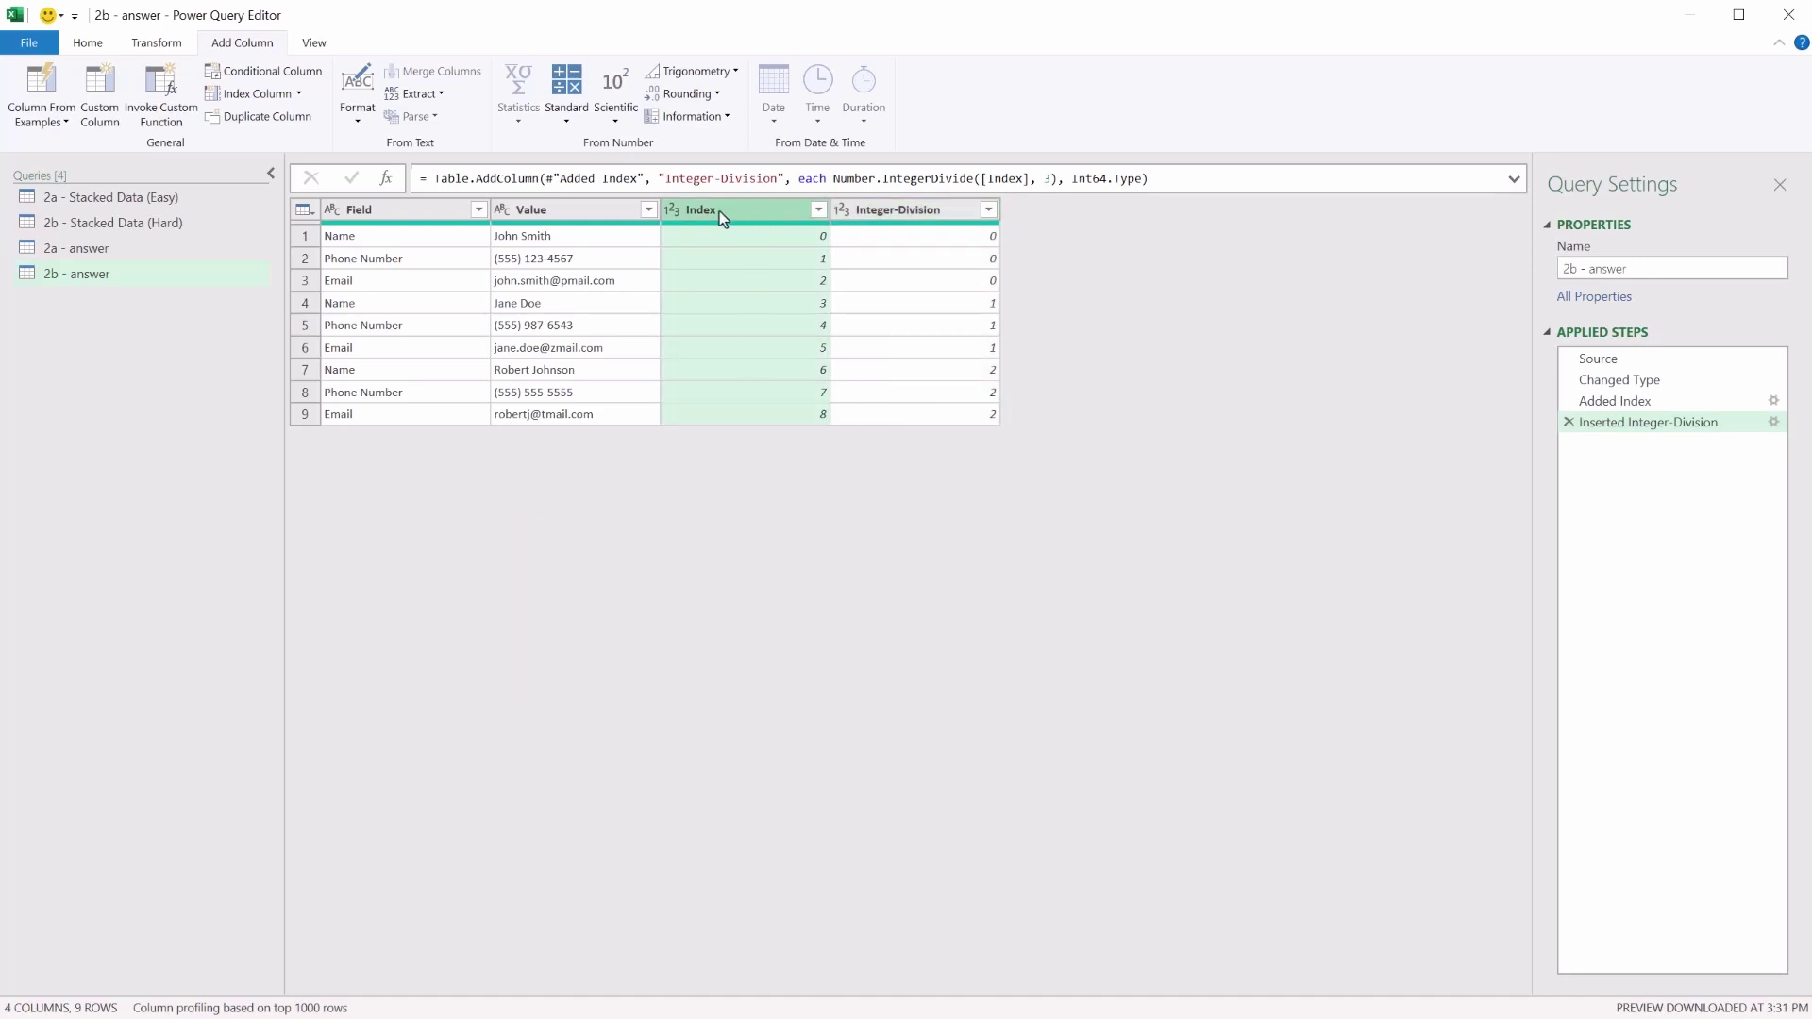
left_click(559, 111)
left_click(598, 211)
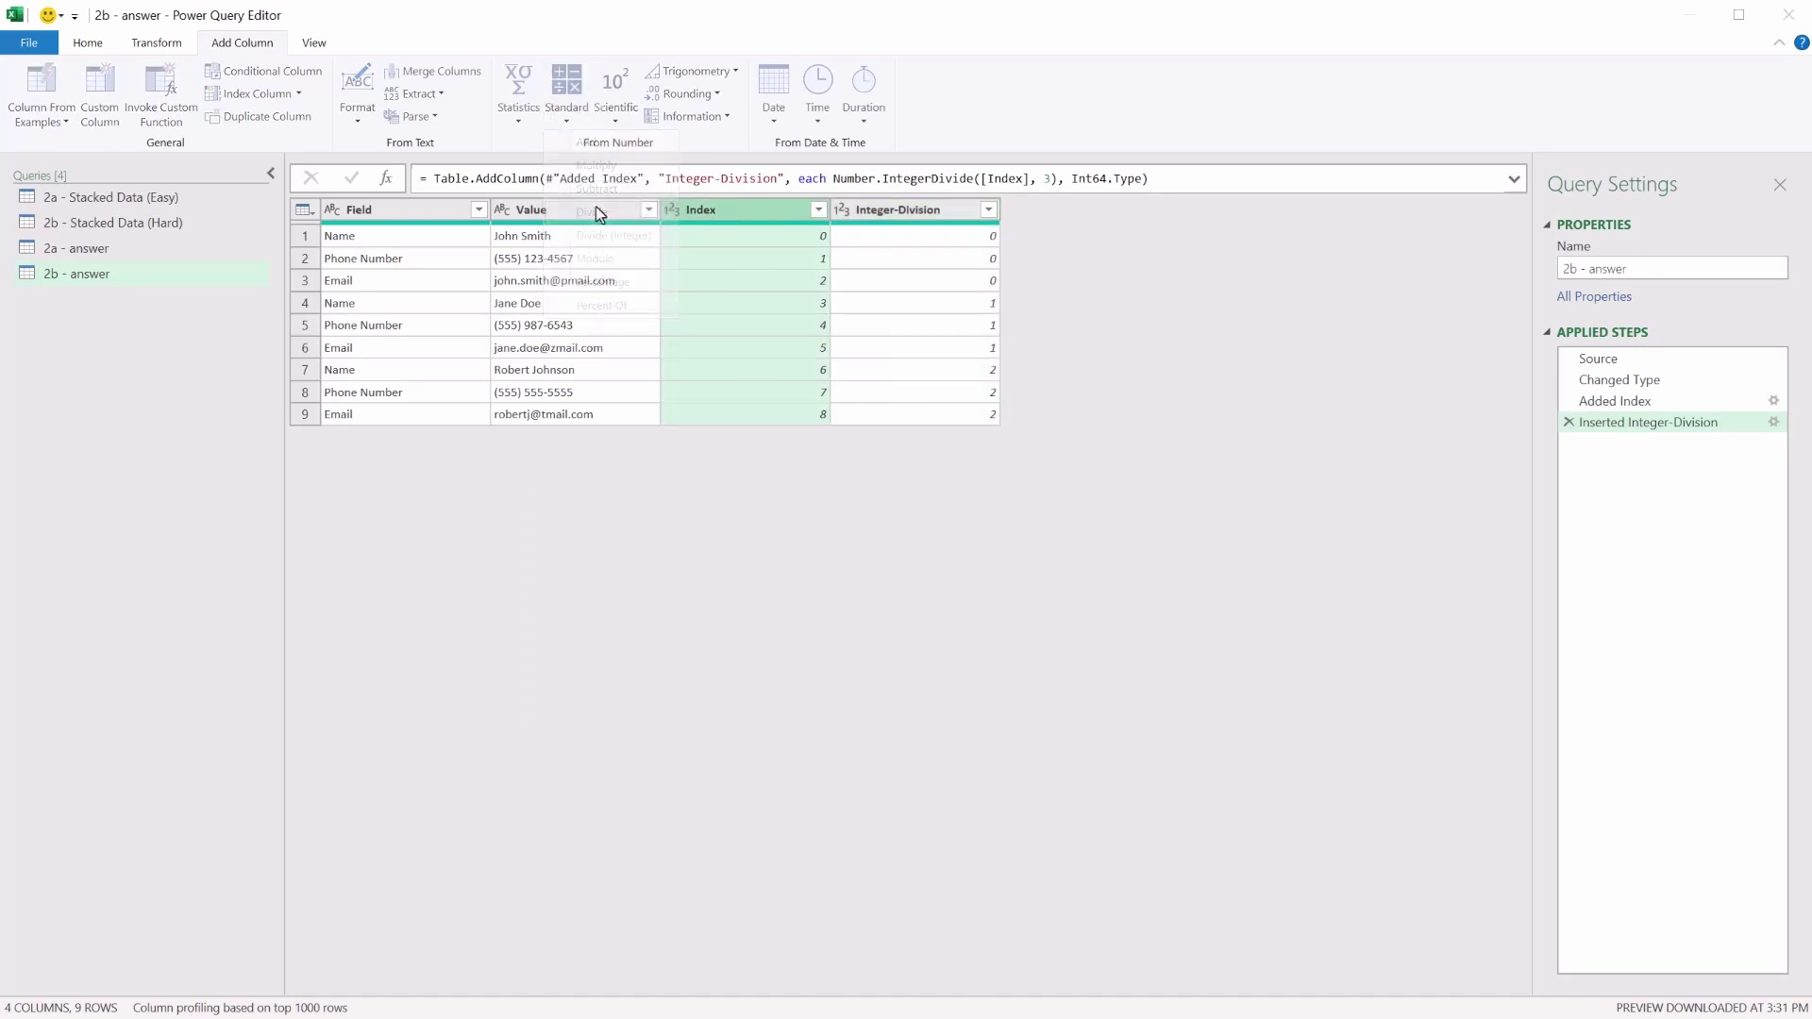
left_click(676, 631)
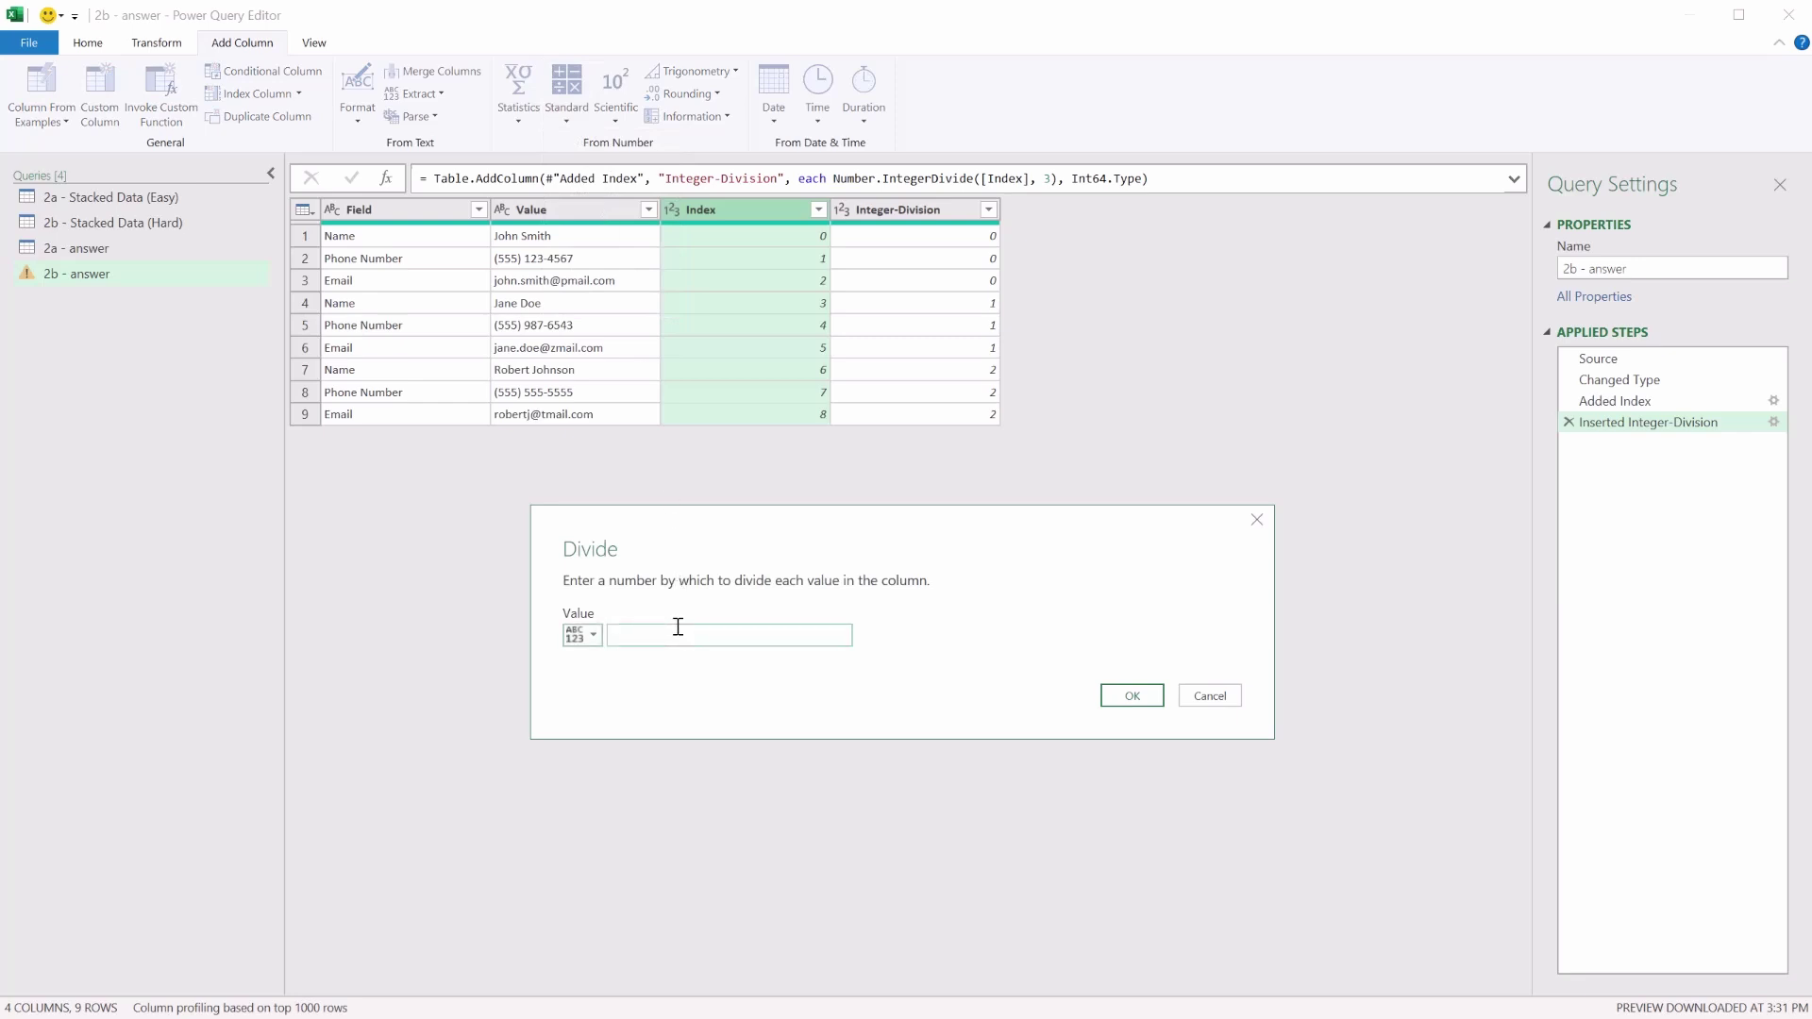
type("3")
left_click(1123, 698)
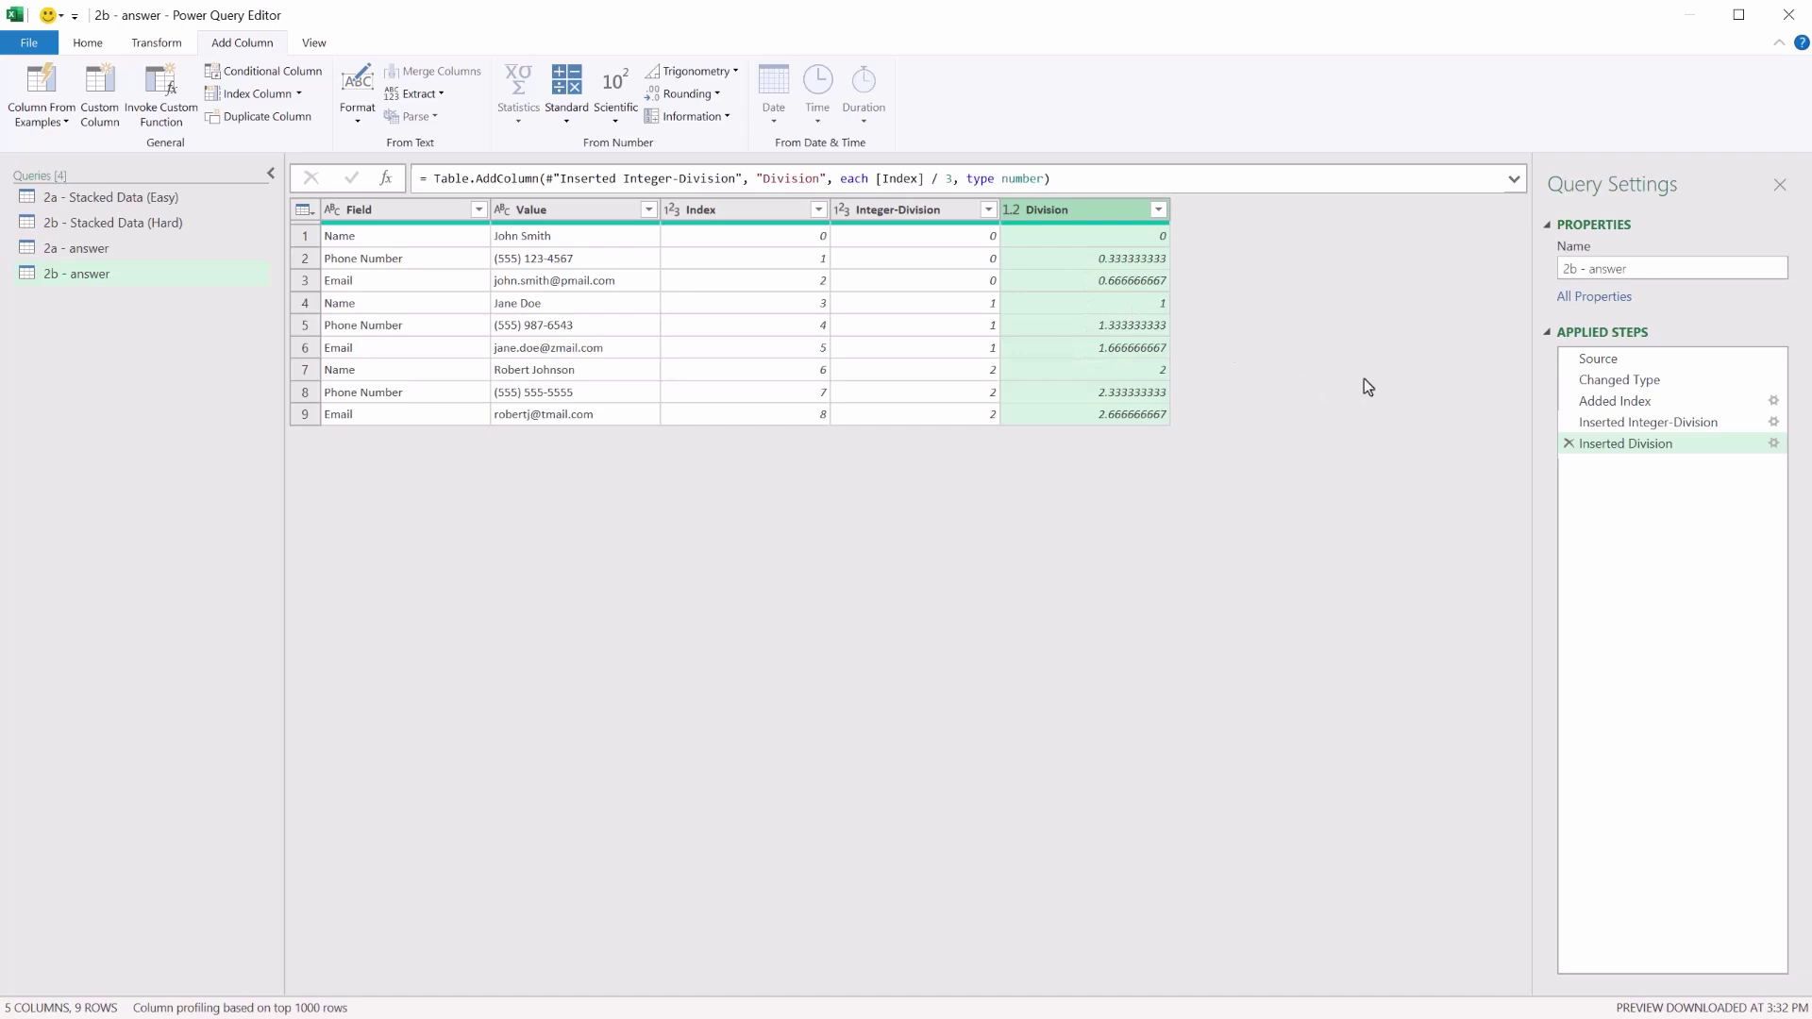
left_click(1568, 443)
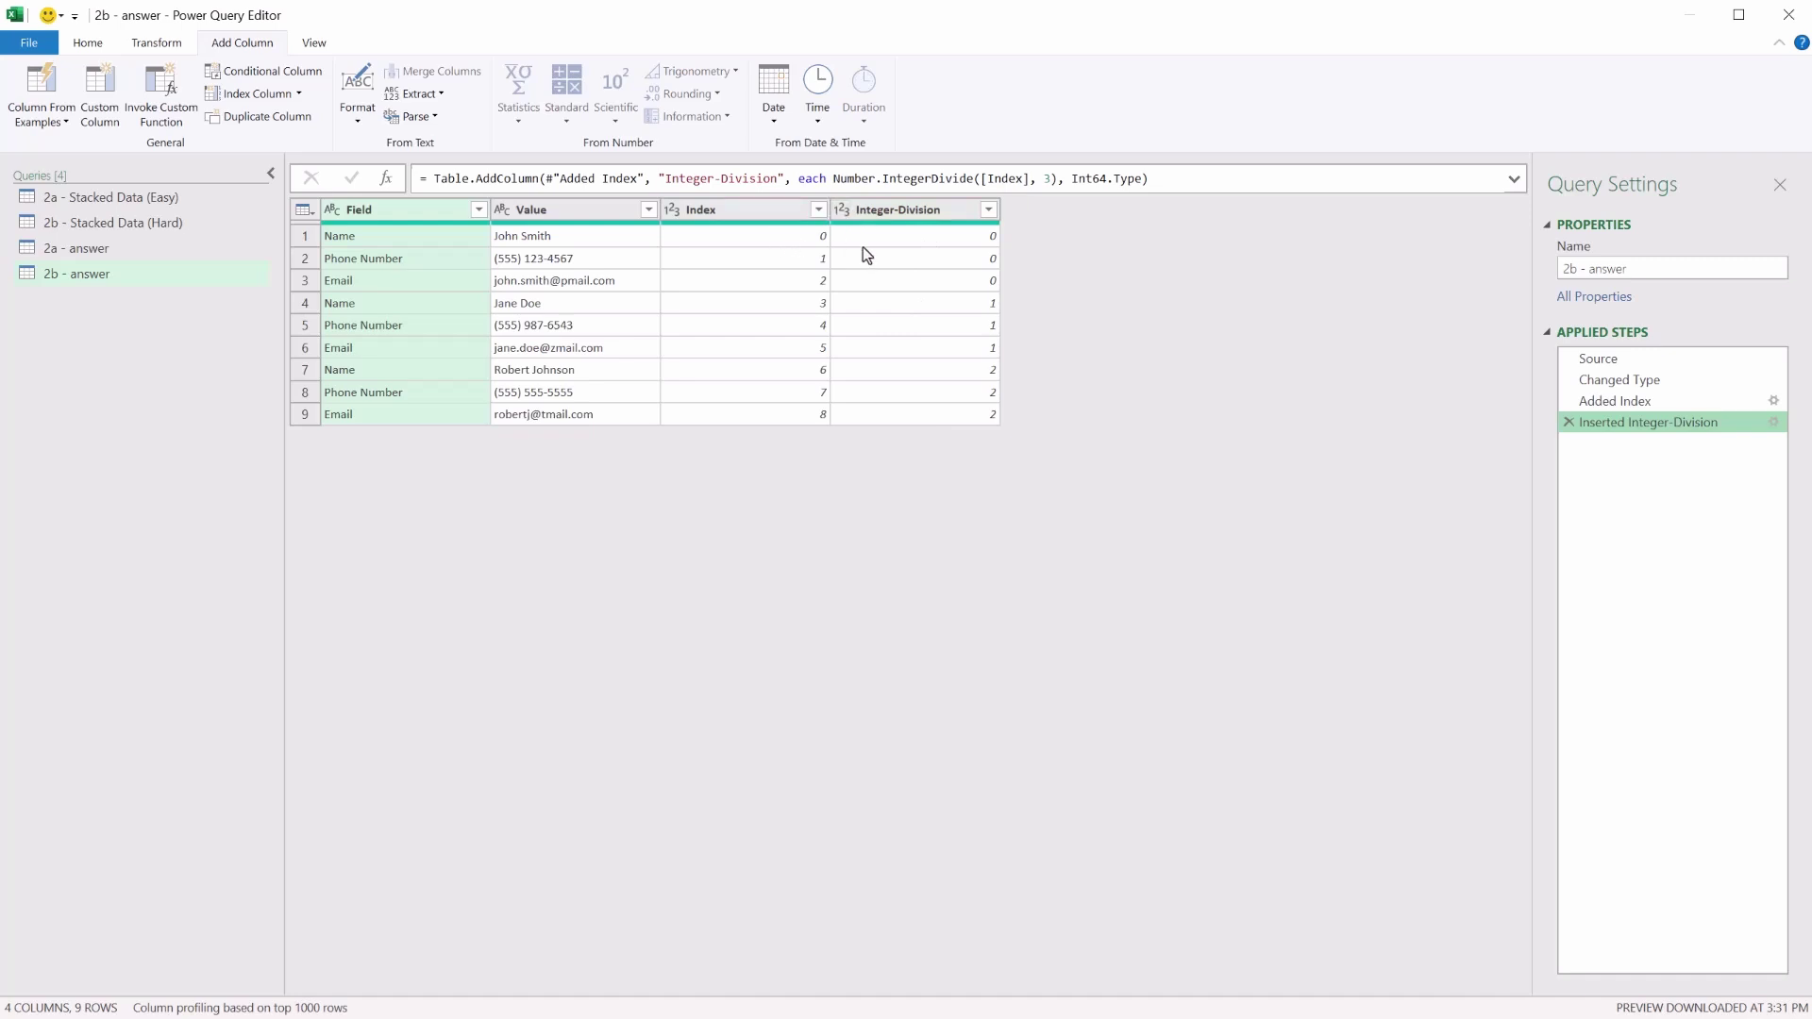
- Change the starting index of the Added Index step to 1 and view the Inserted Integer-Division step
left_click(1772, 401)
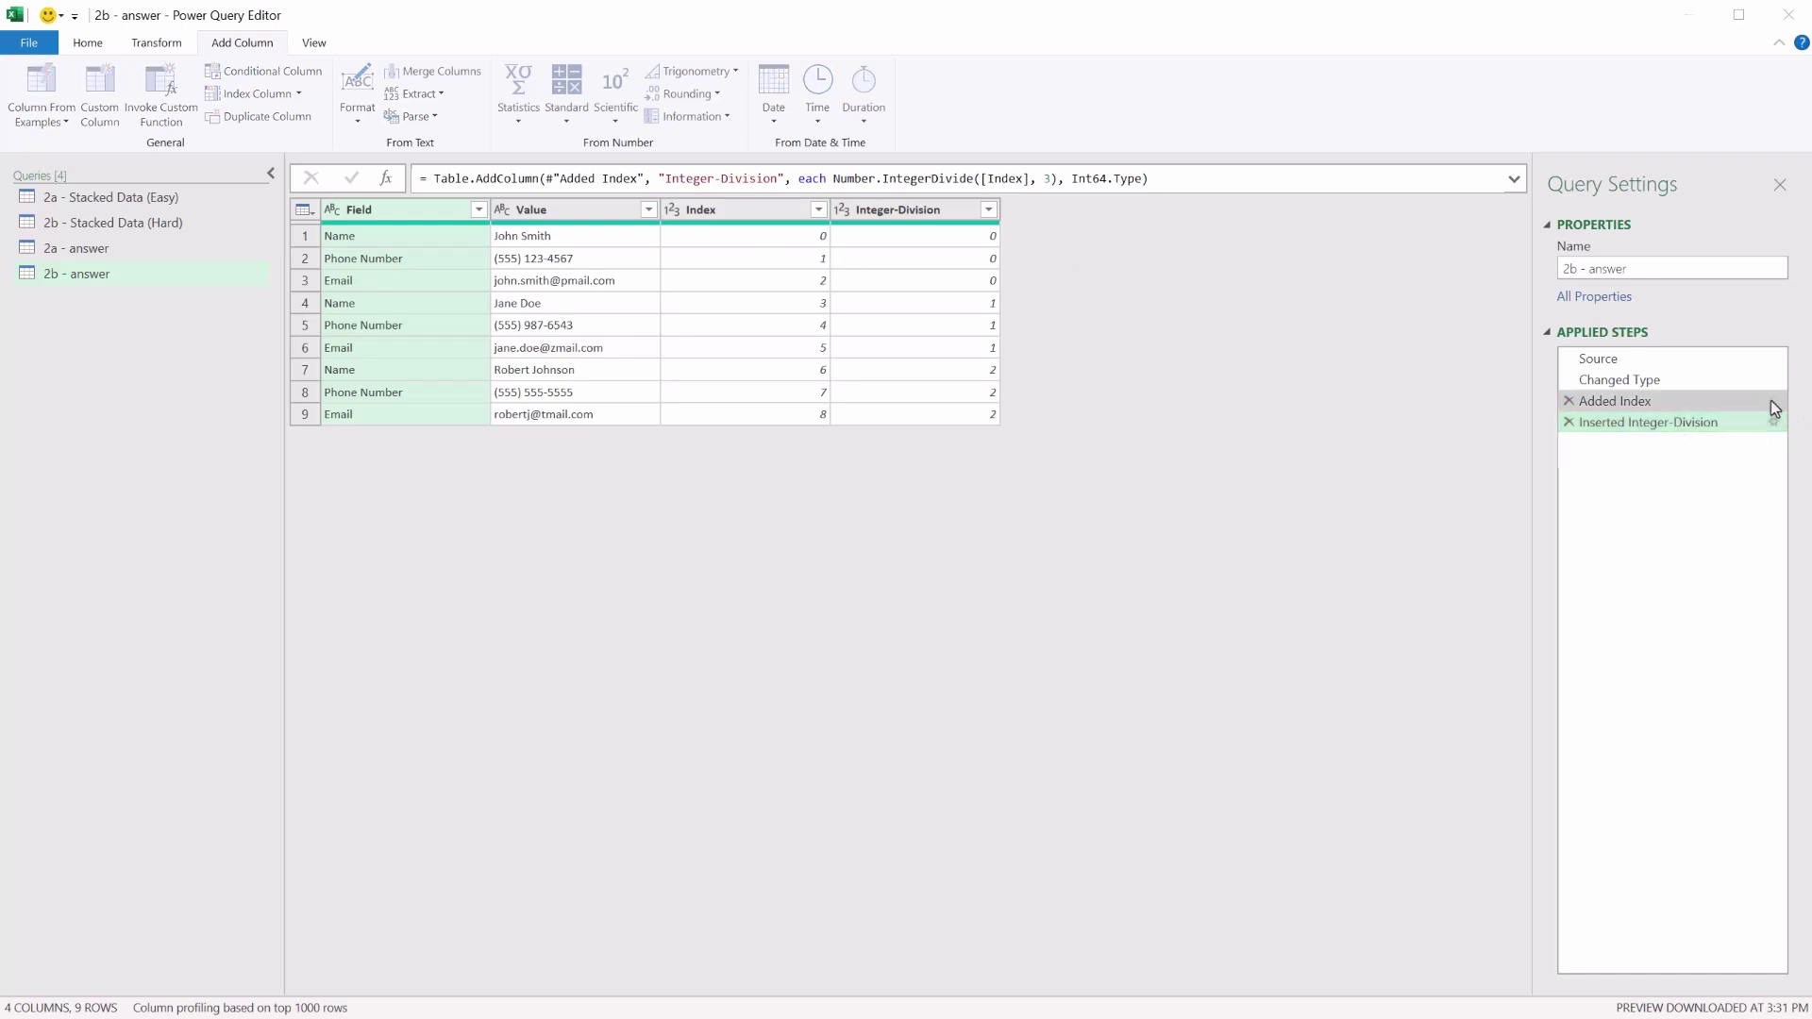
left_click_drag(597, 613, 552, 618)
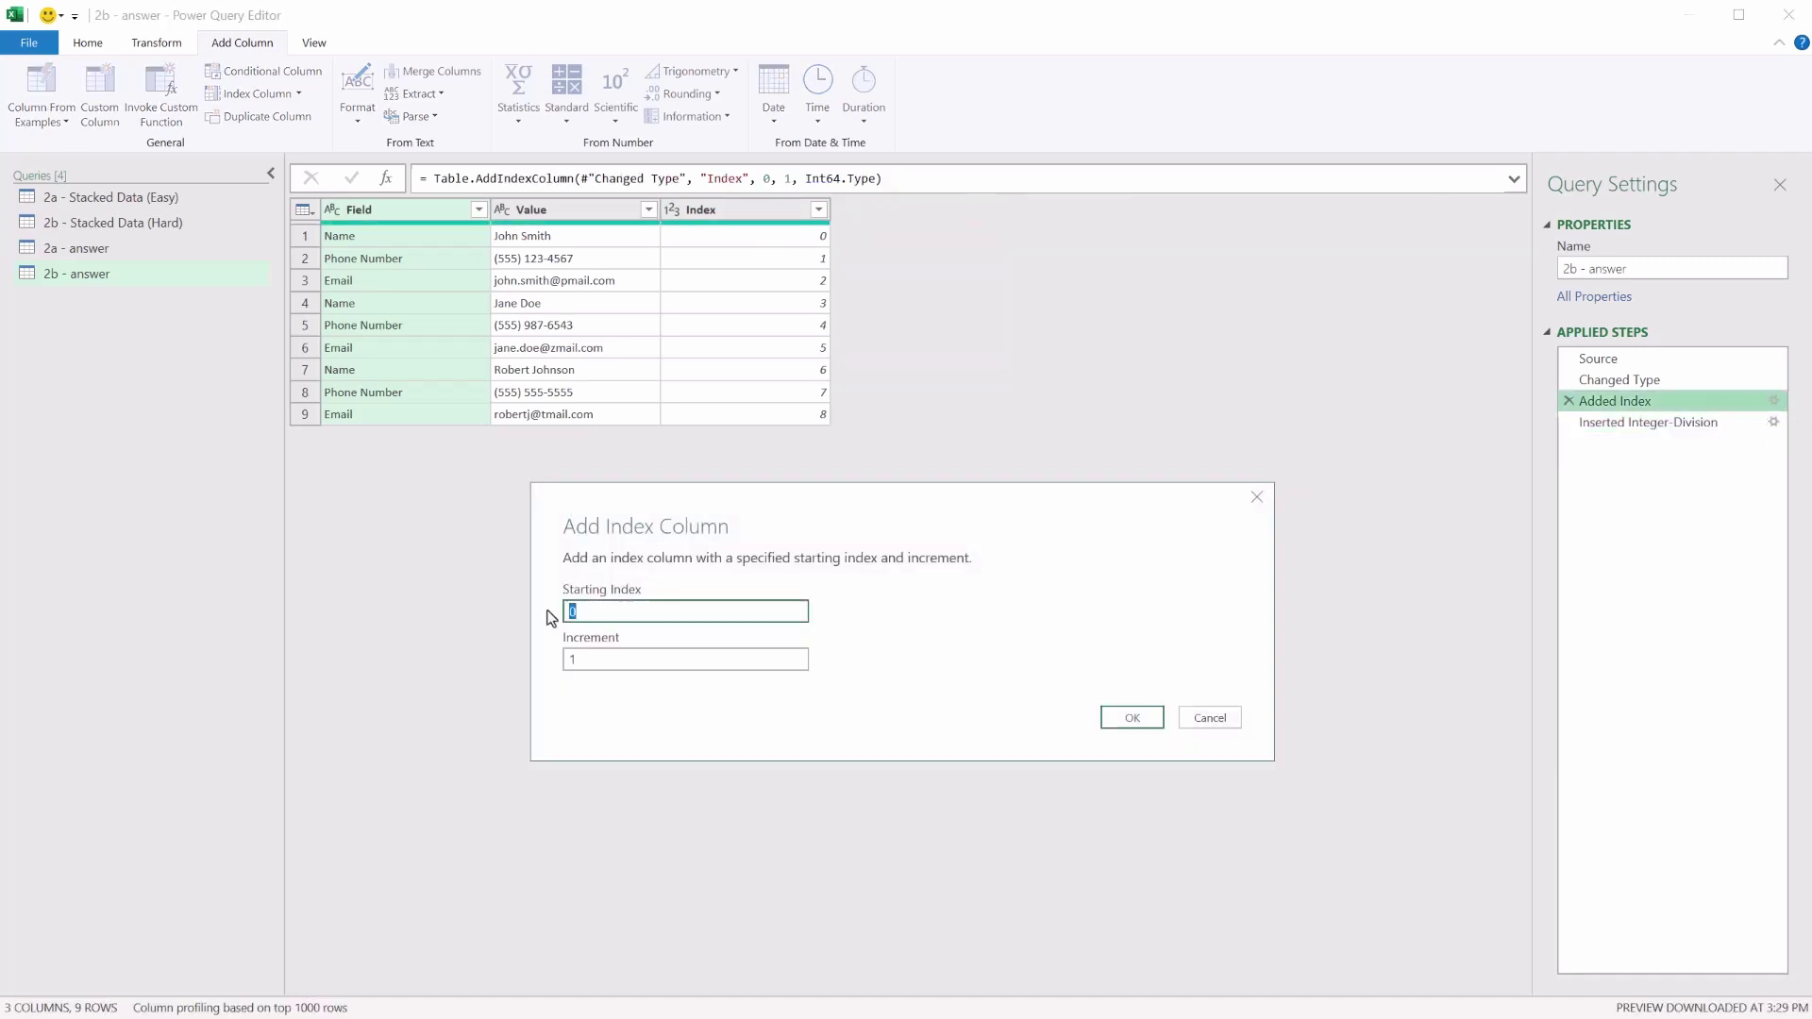
type("1")
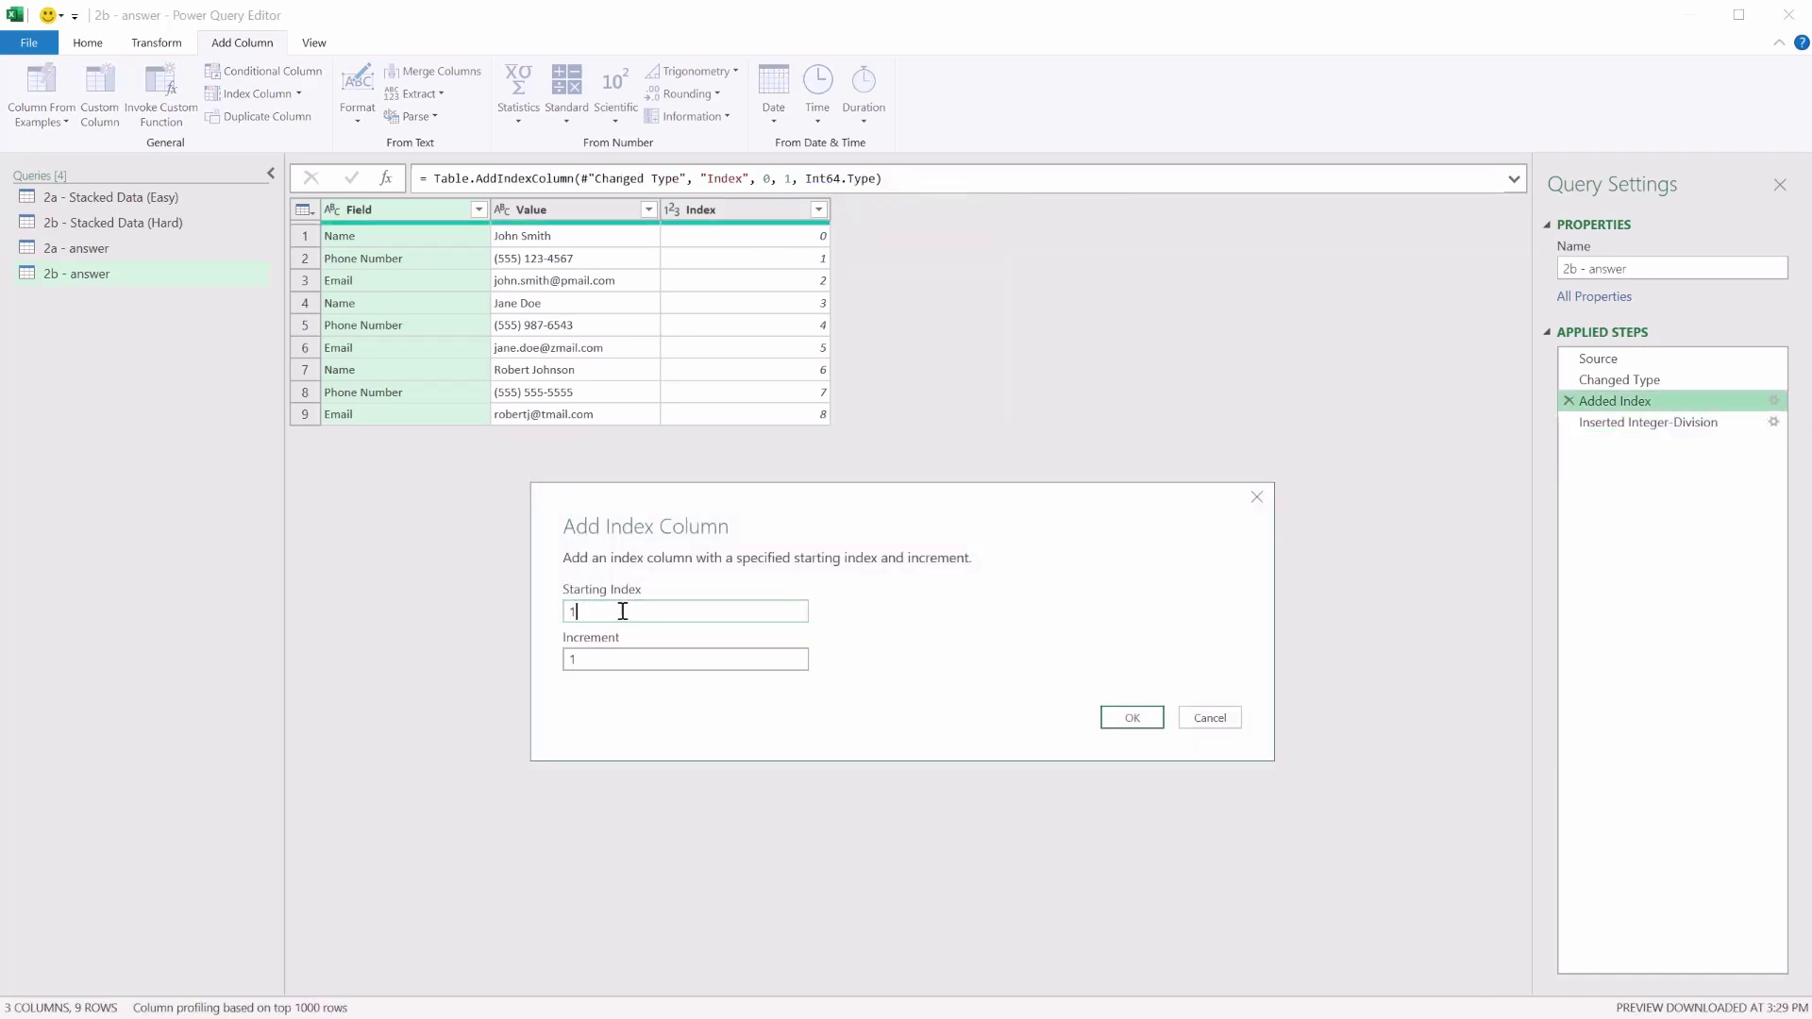
left_click(1157, 719)
left_click(1609, 423)
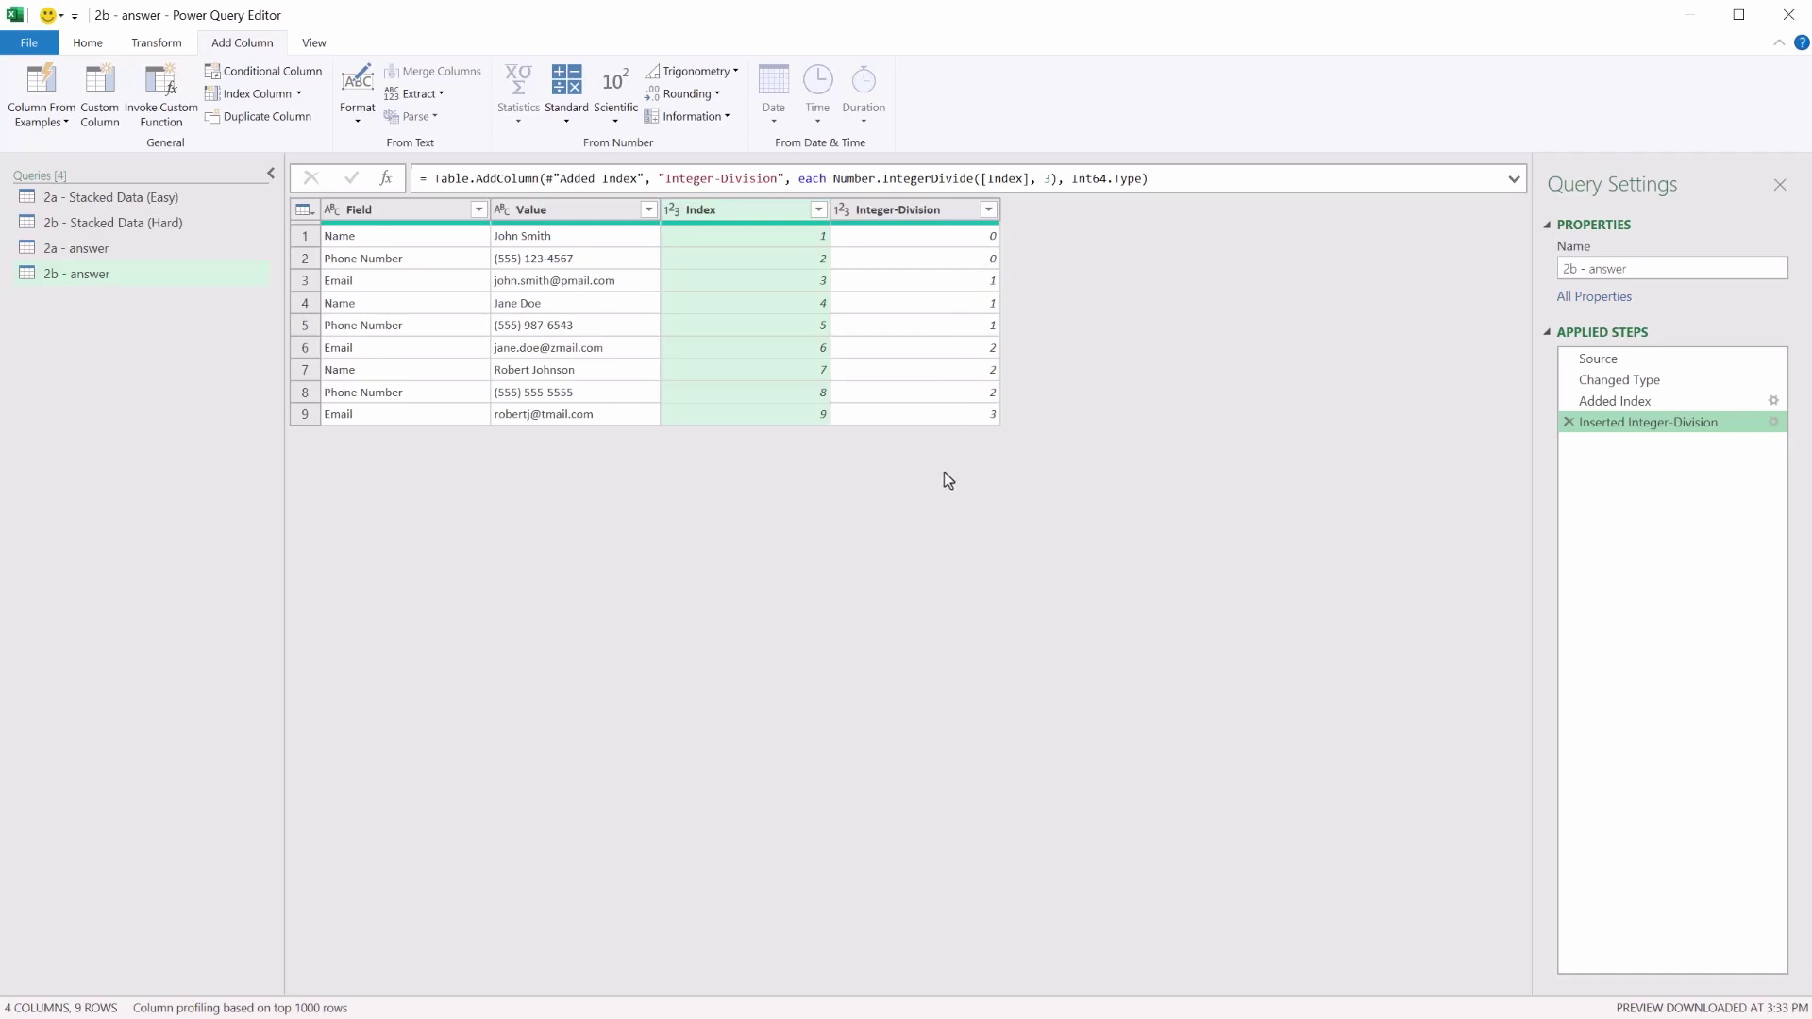
- Set the starting index of the Added Index step back to 0
left_click(1720, 401)
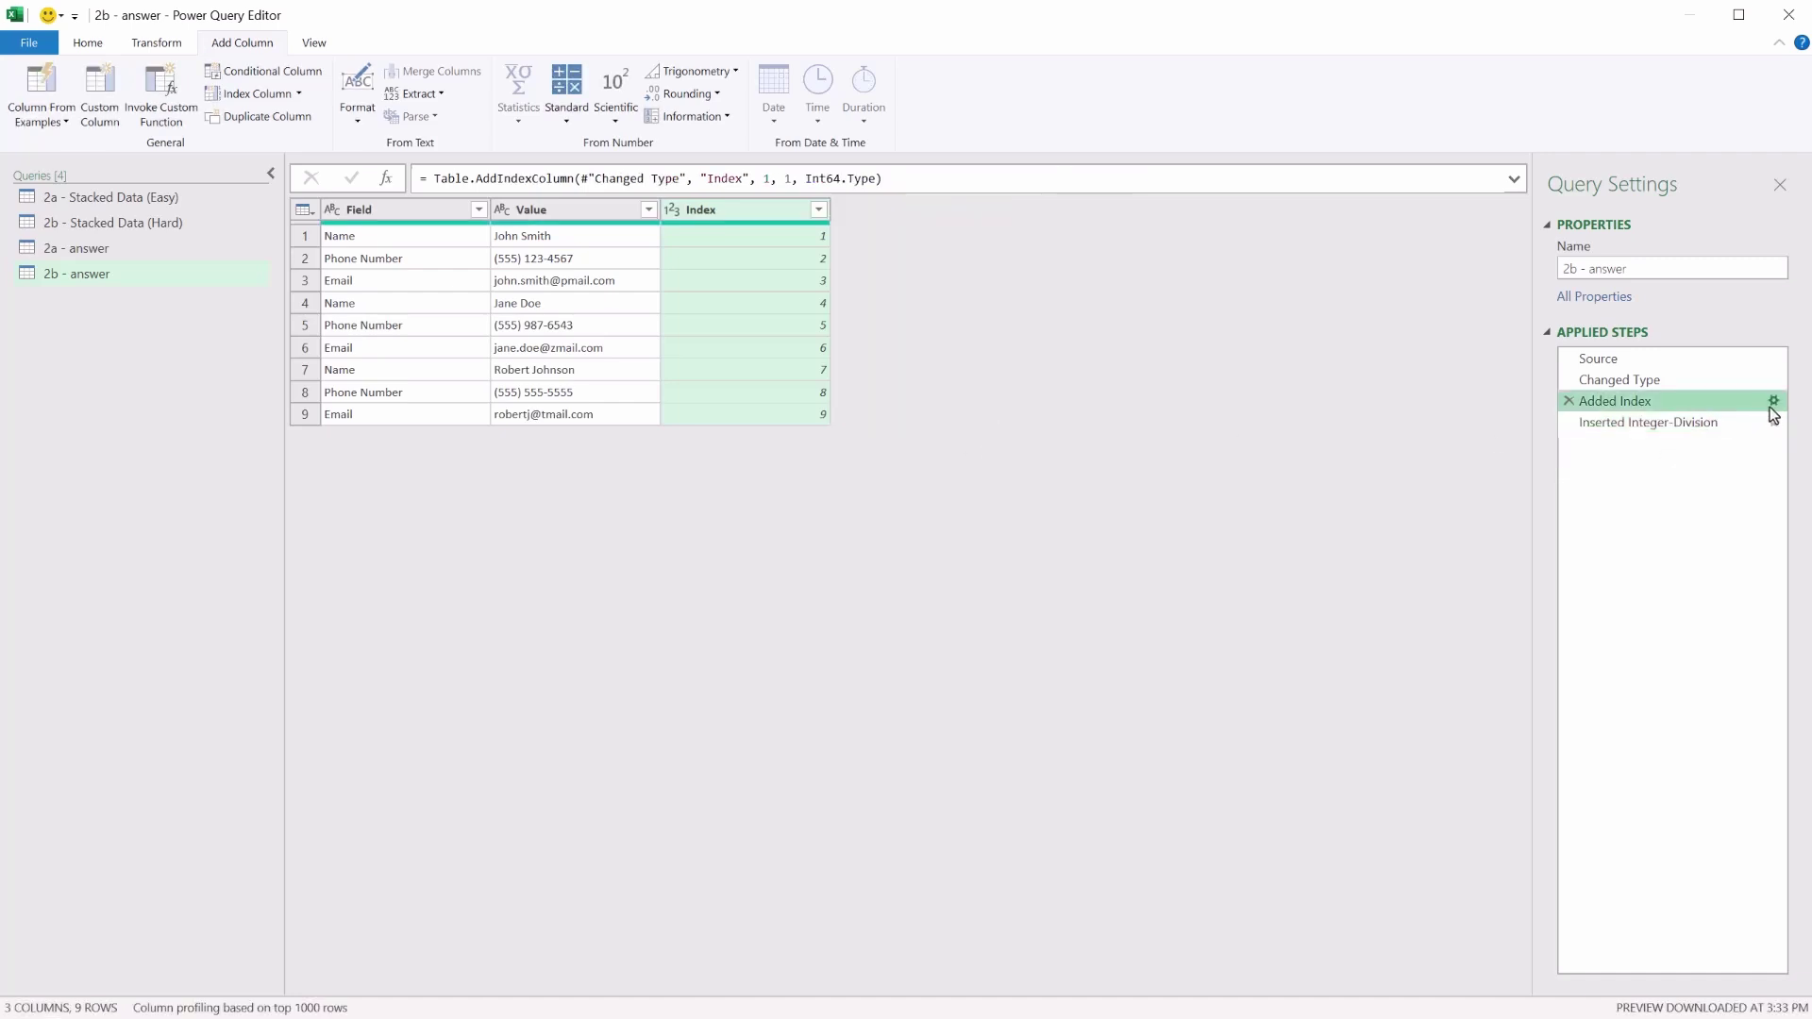
left_click(1772, 403)
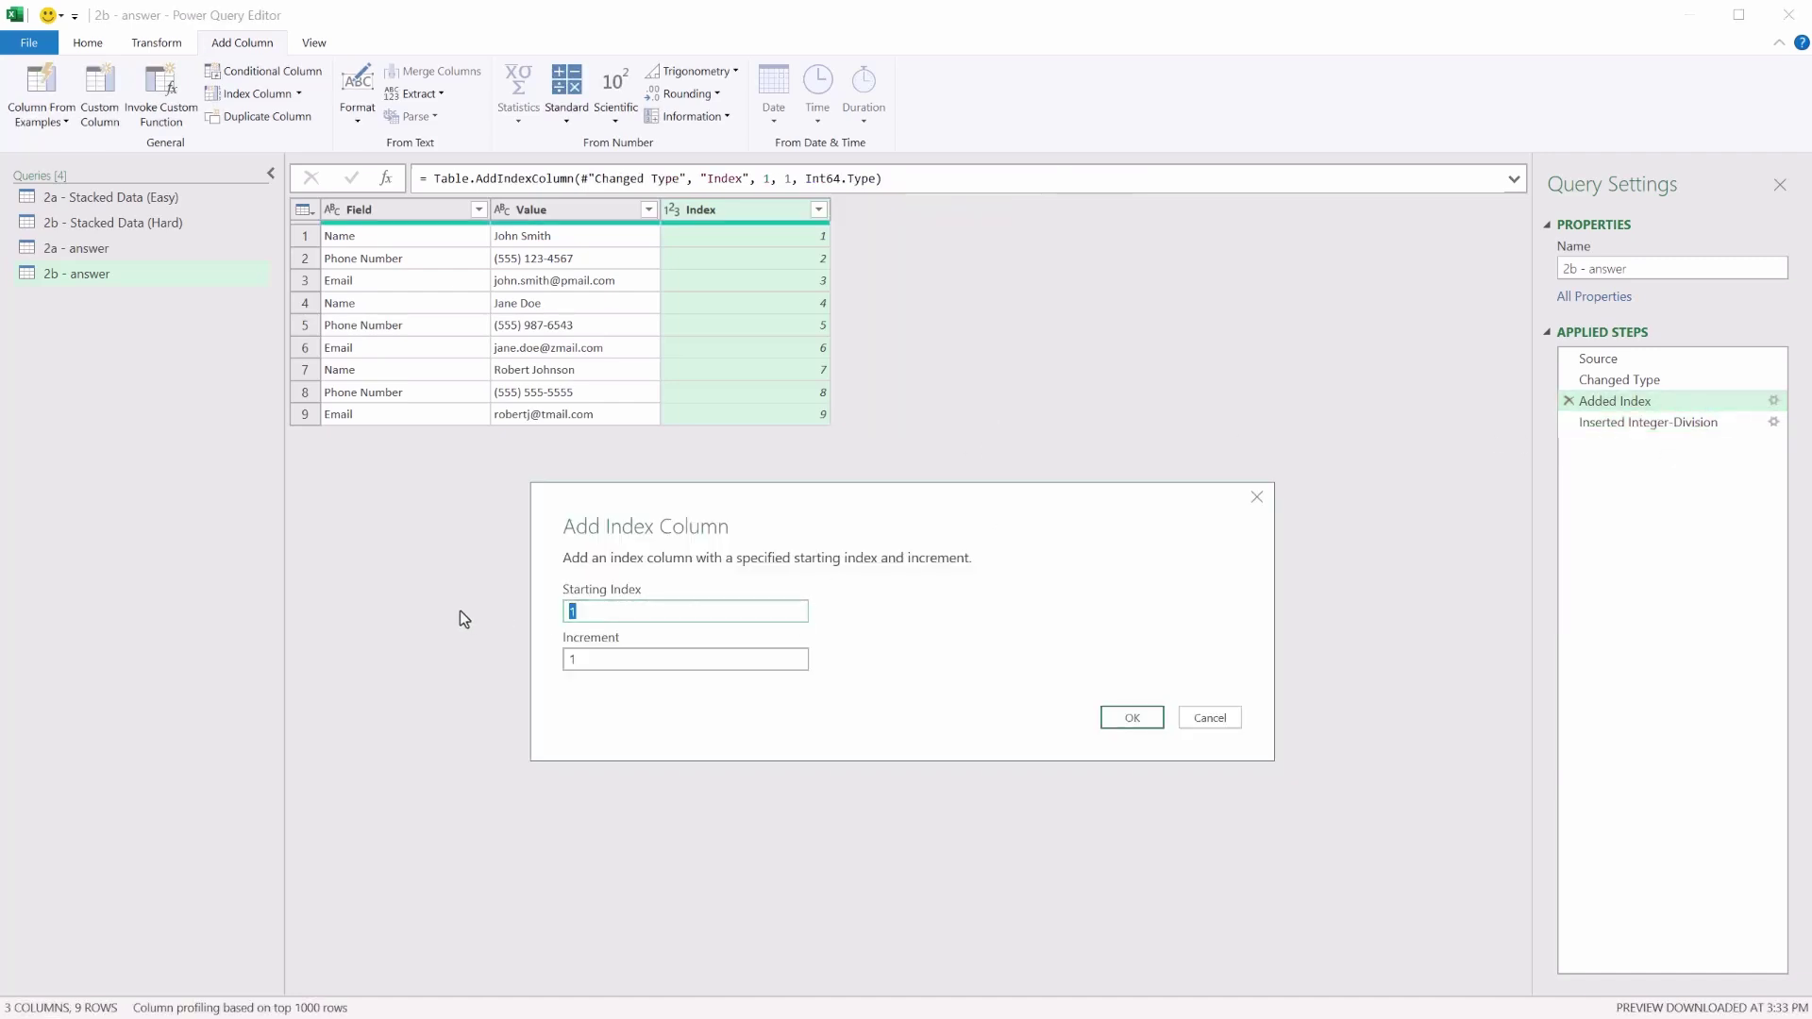
type("0")
left_click(1132, 719)
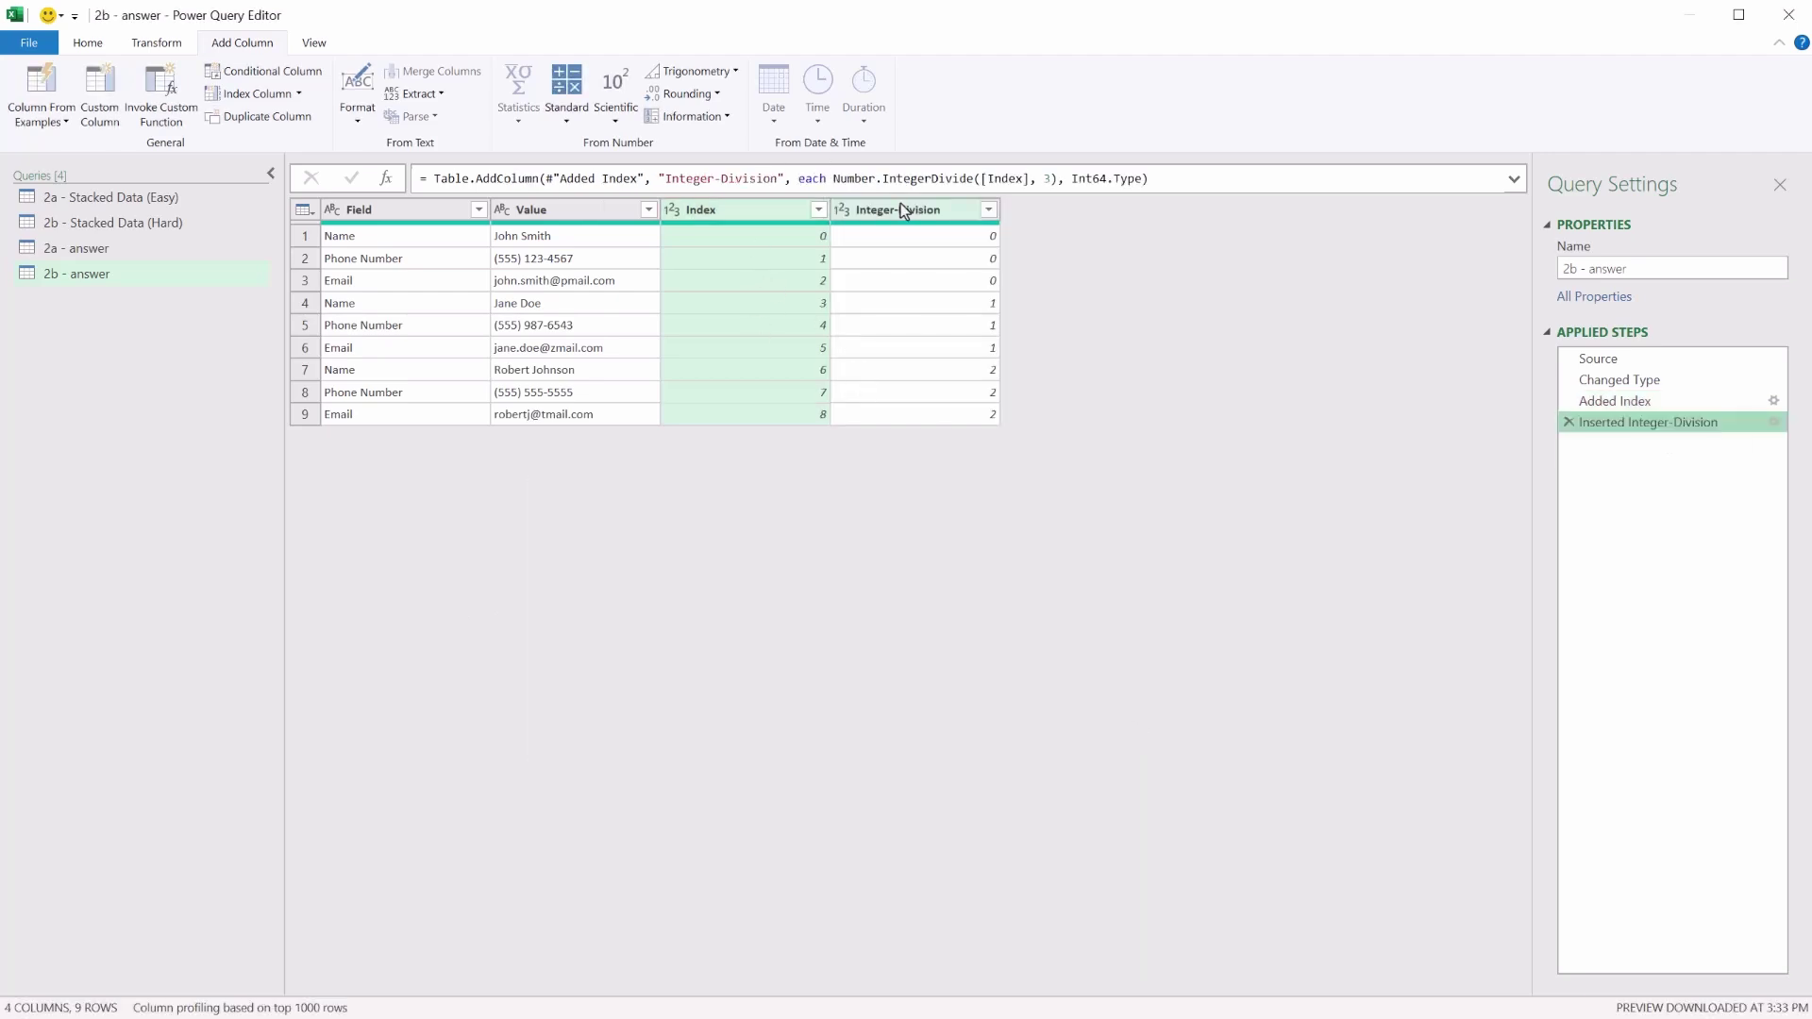
- Remove the Index column from the query, keeping the Integer-Division column
left_click(735, 208)
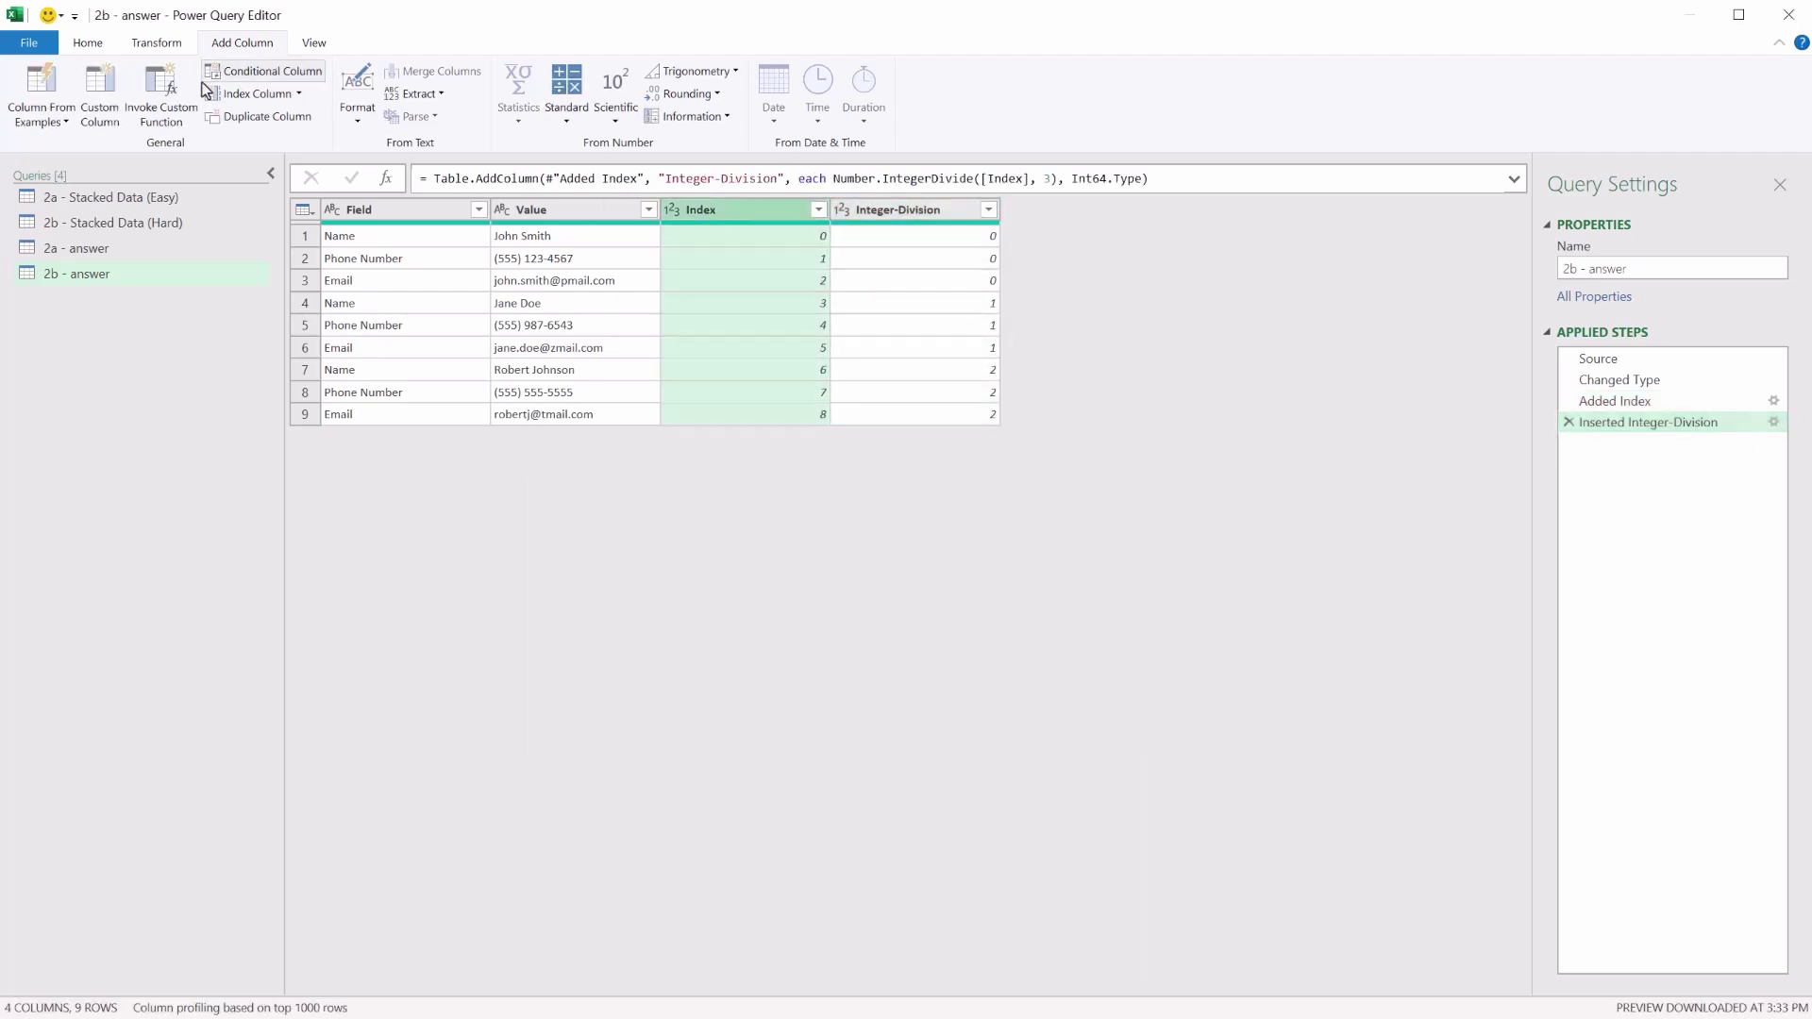
left_click(106, 36)
left_click(312, 90)
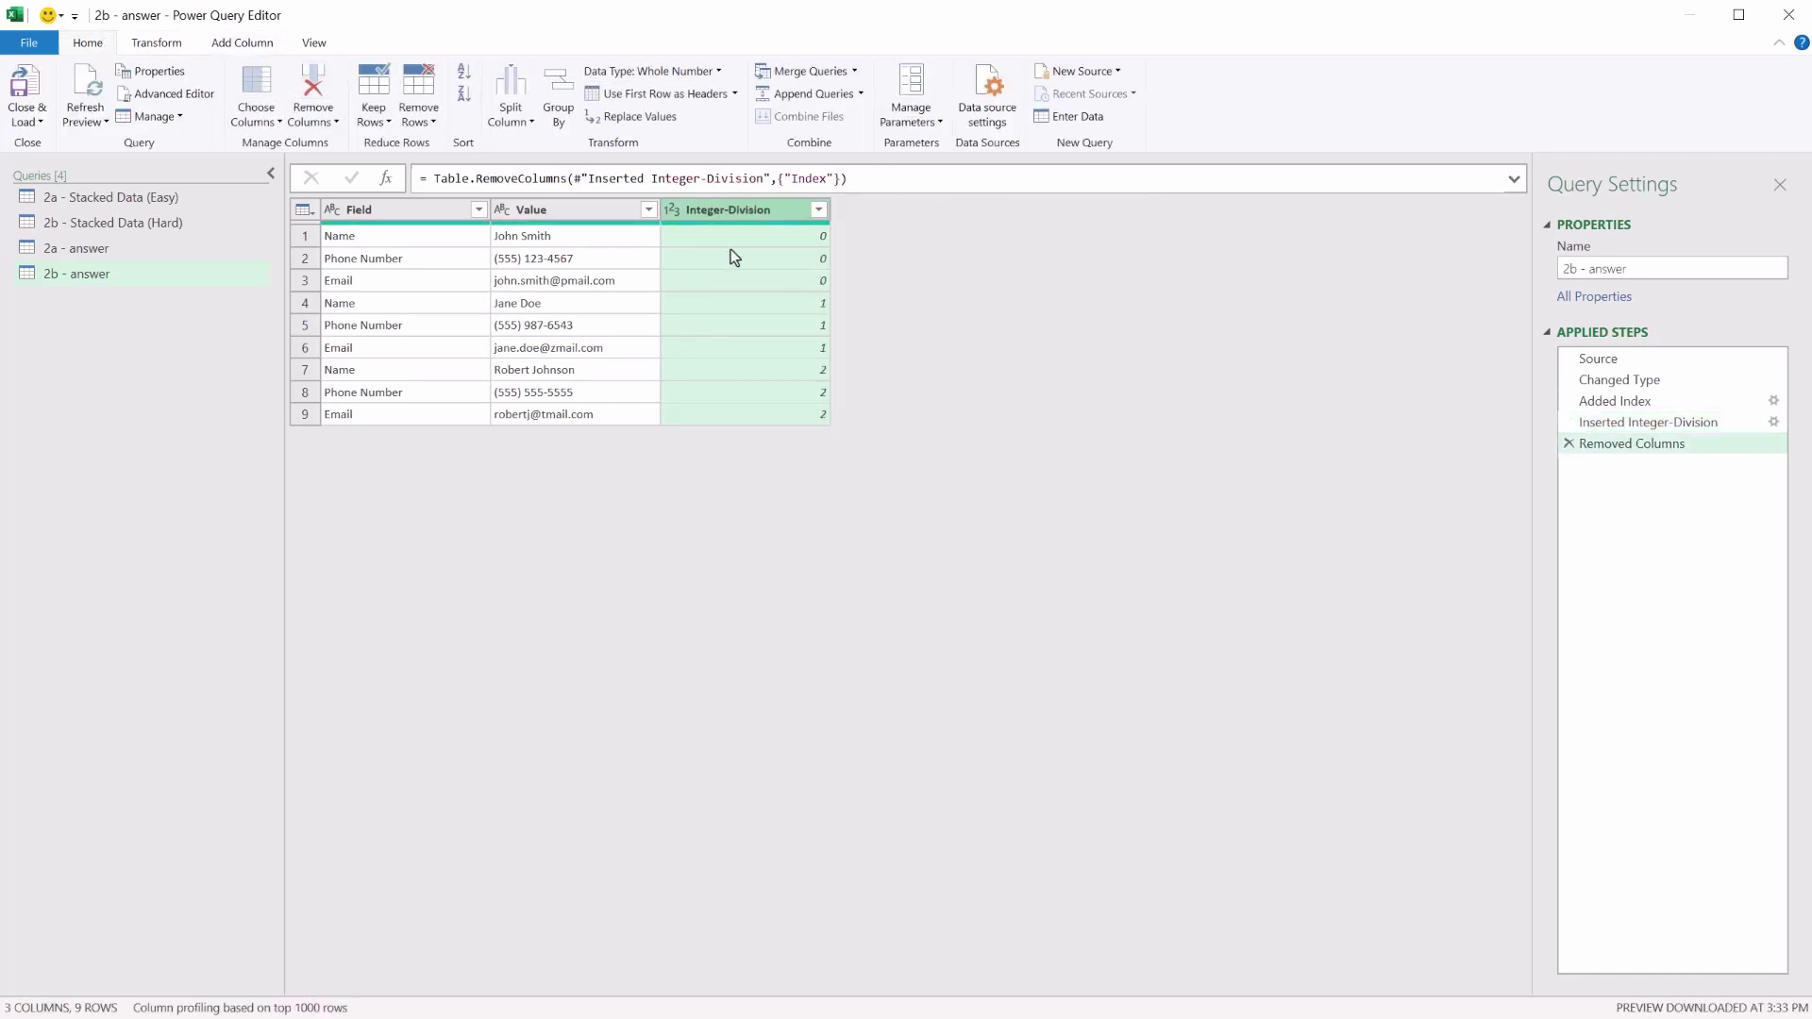
- Pivot the Field column with Value as the values column
left_click(585, 208)
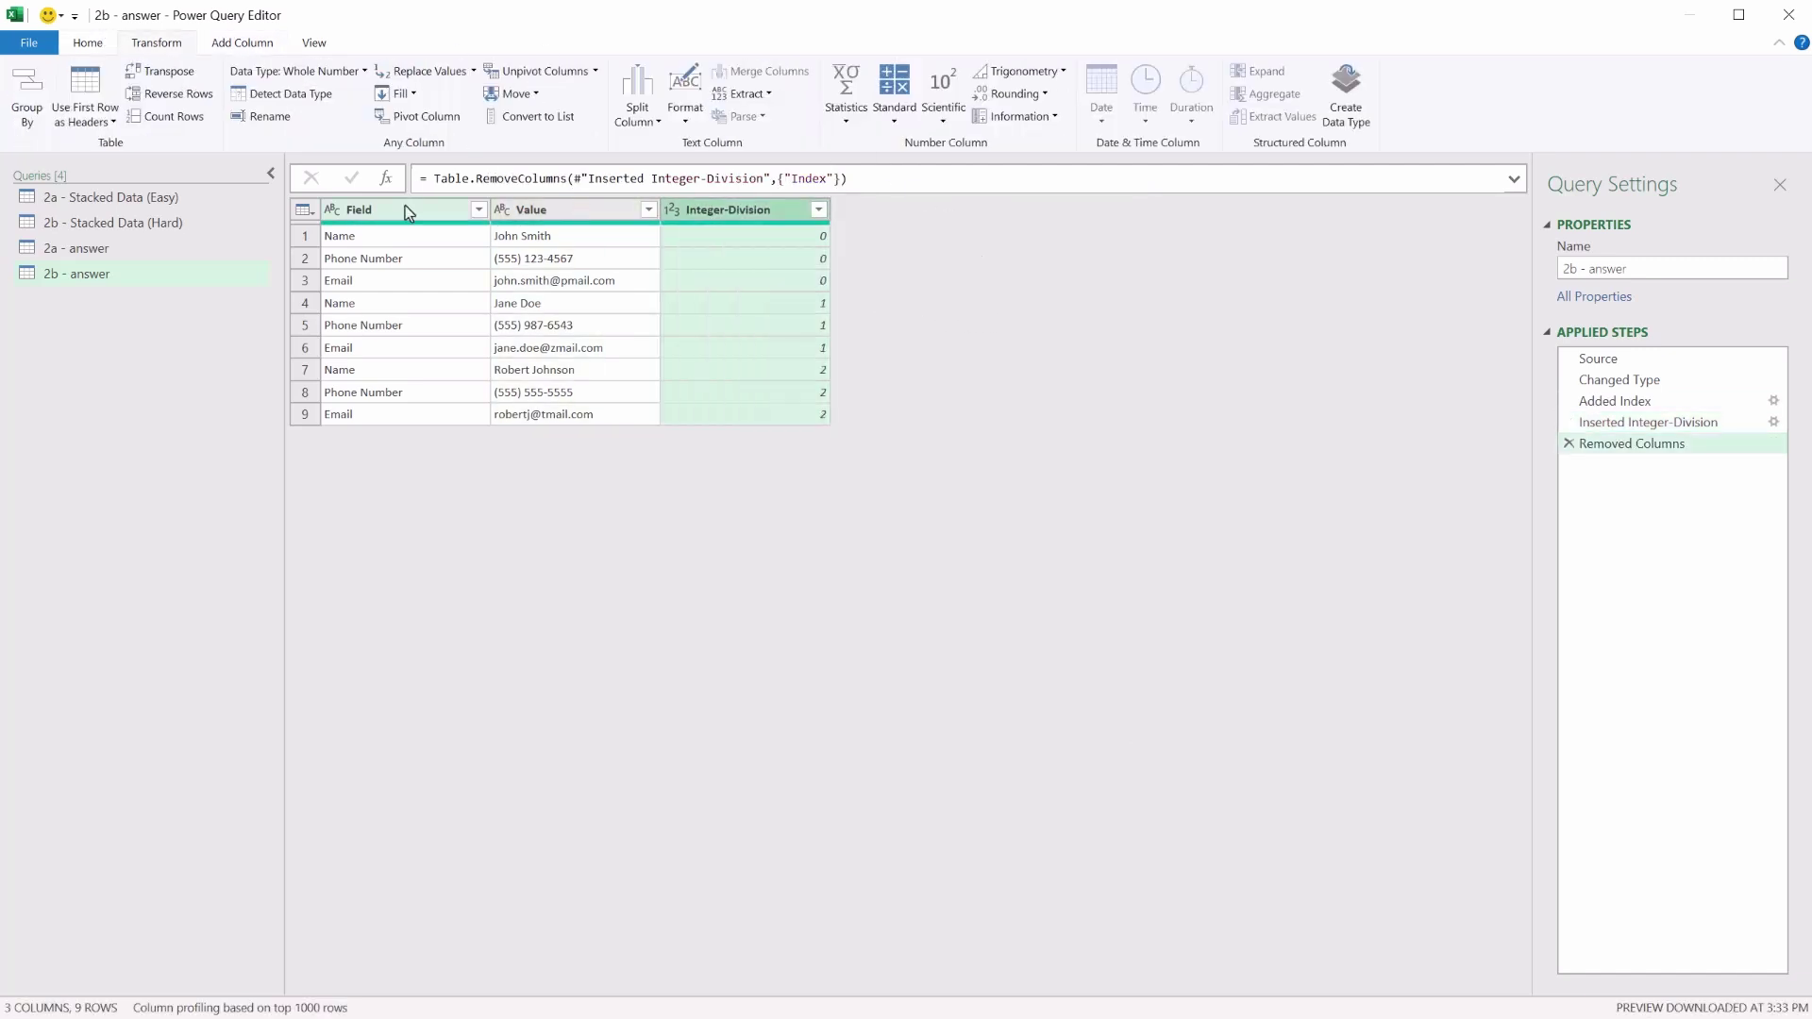
left_click(405, 208)
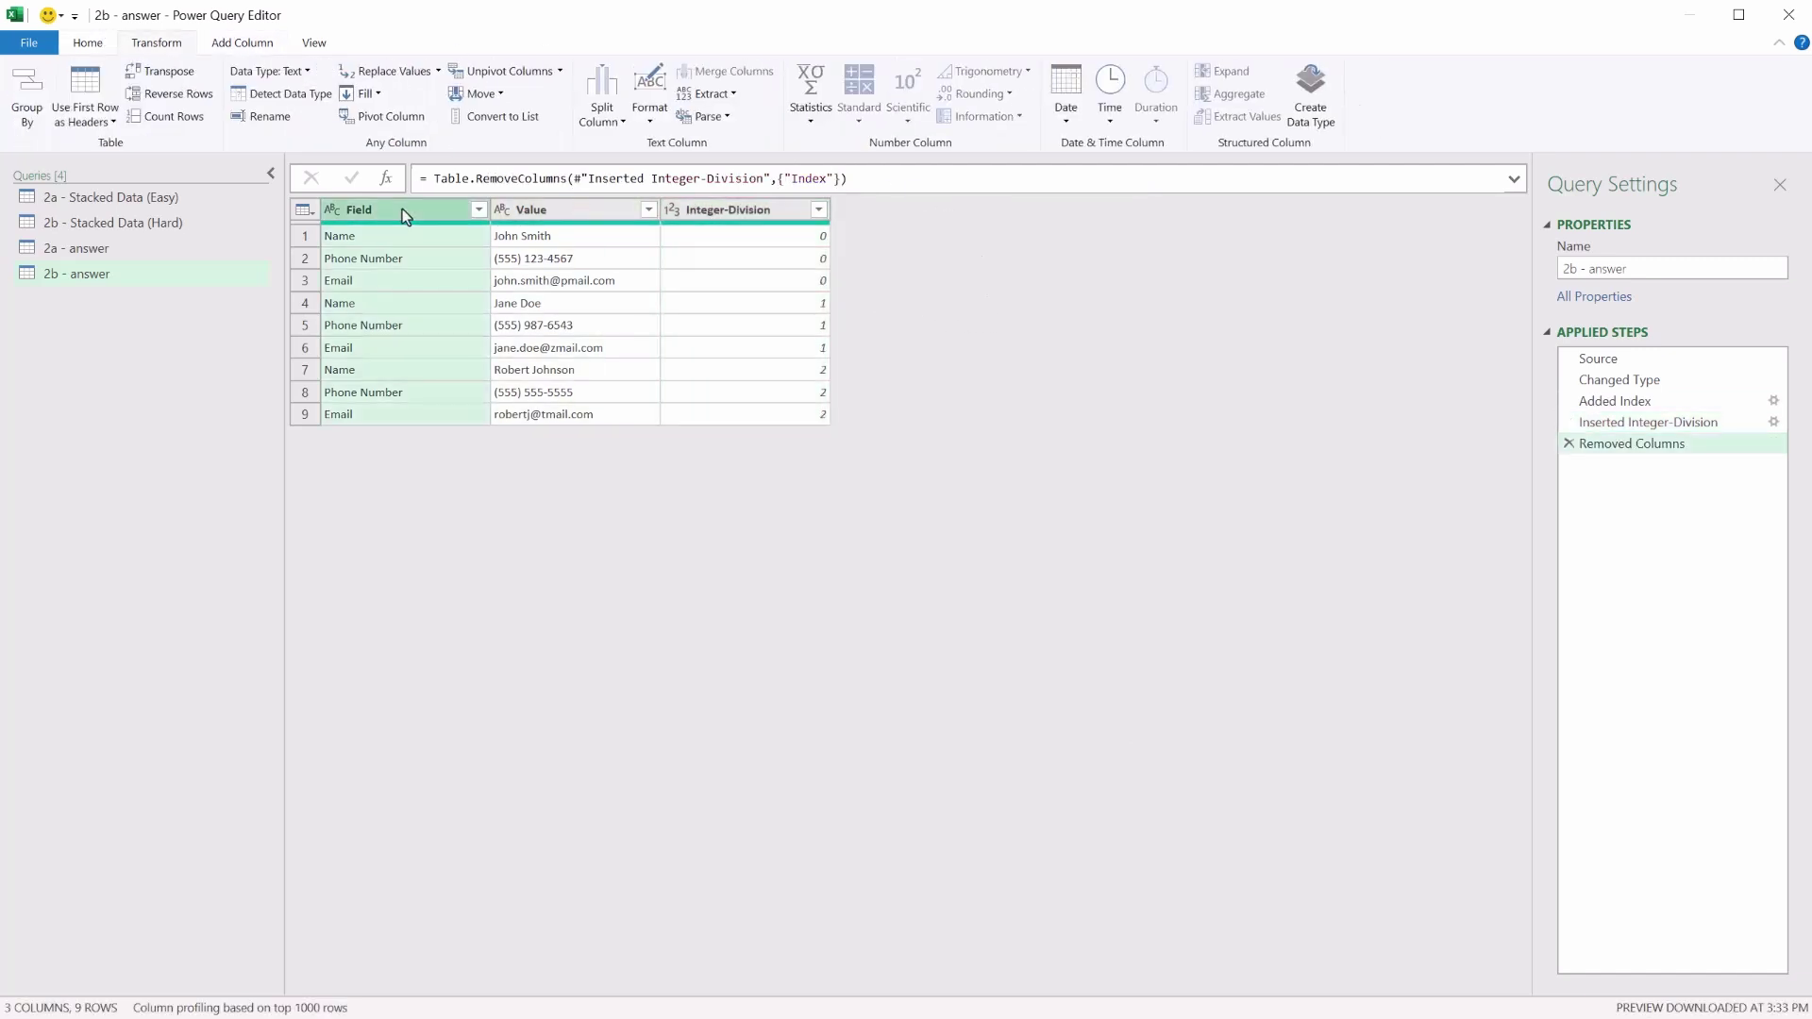
left_click(383, 116)
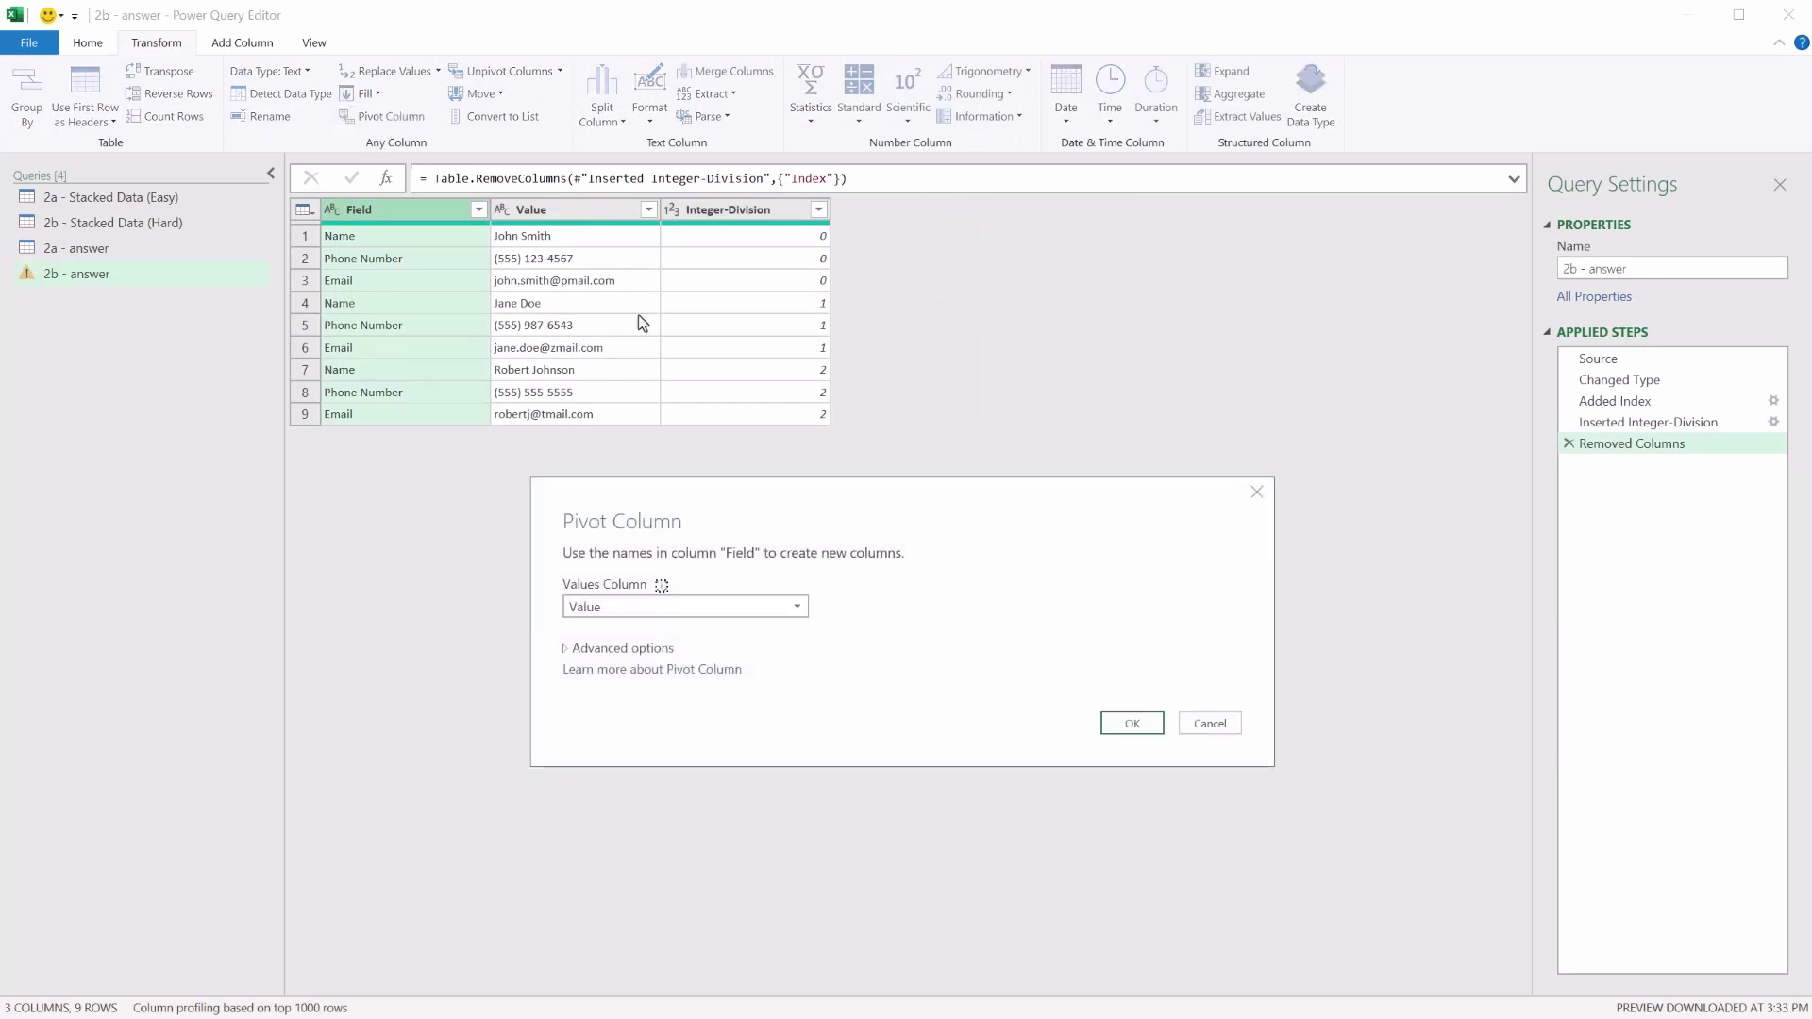